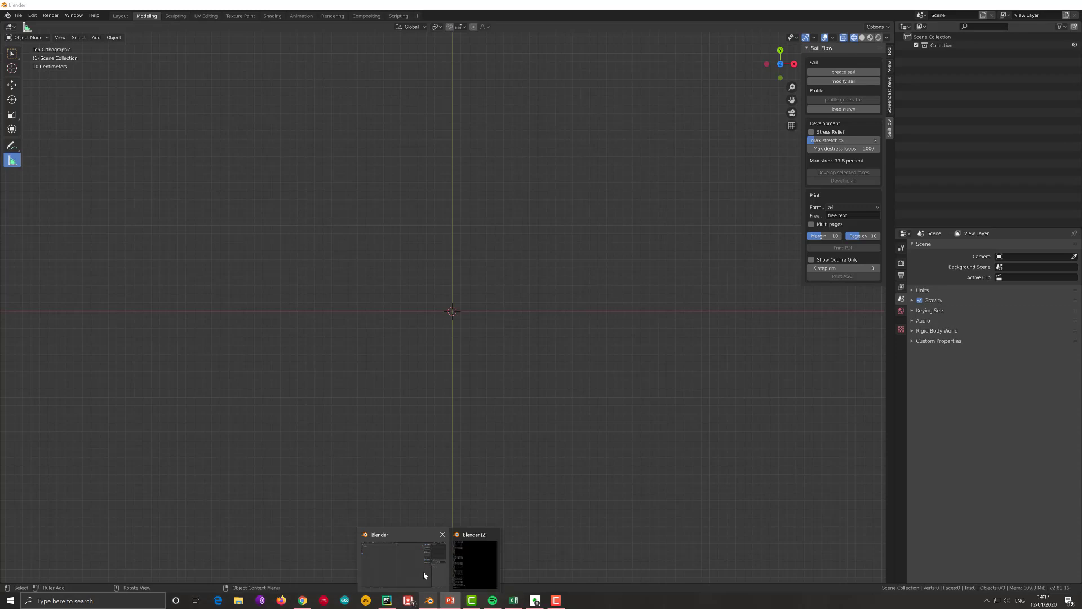
# - Switch to the main Blender window and add windsurf.jpg to the scene as a reference image aligned to the view
pyautogui.click(425, 575)
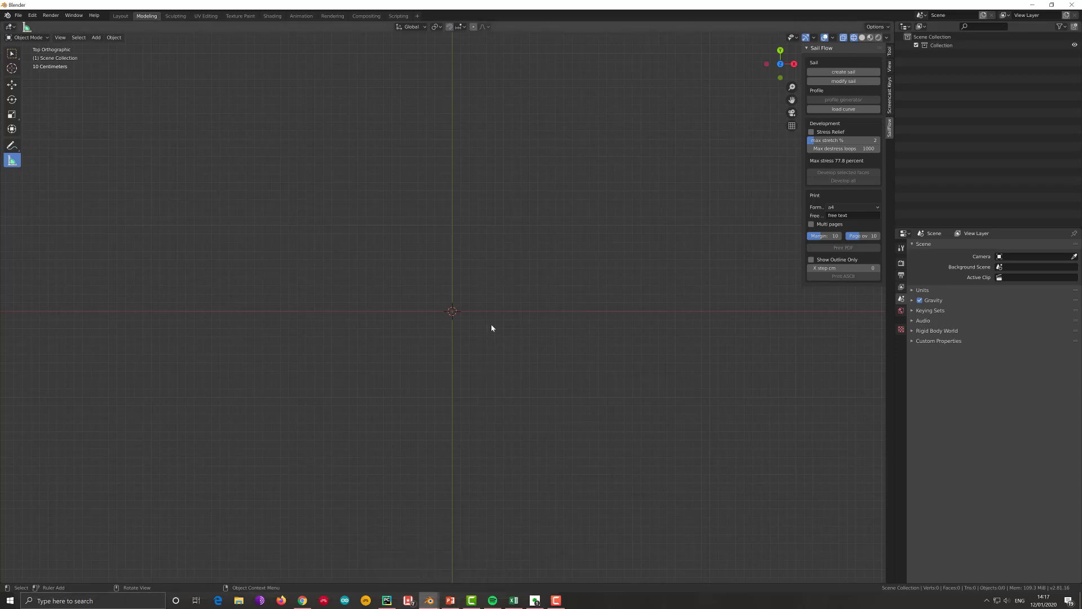
pyautogui.press('shift')
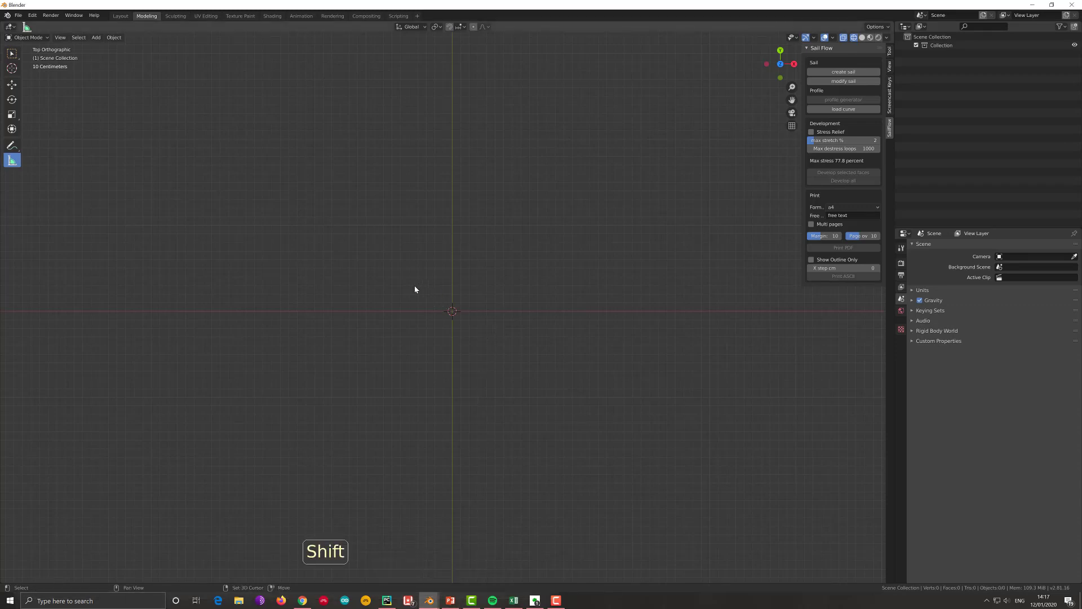
pyautogui.hotkey('shift', 'a')
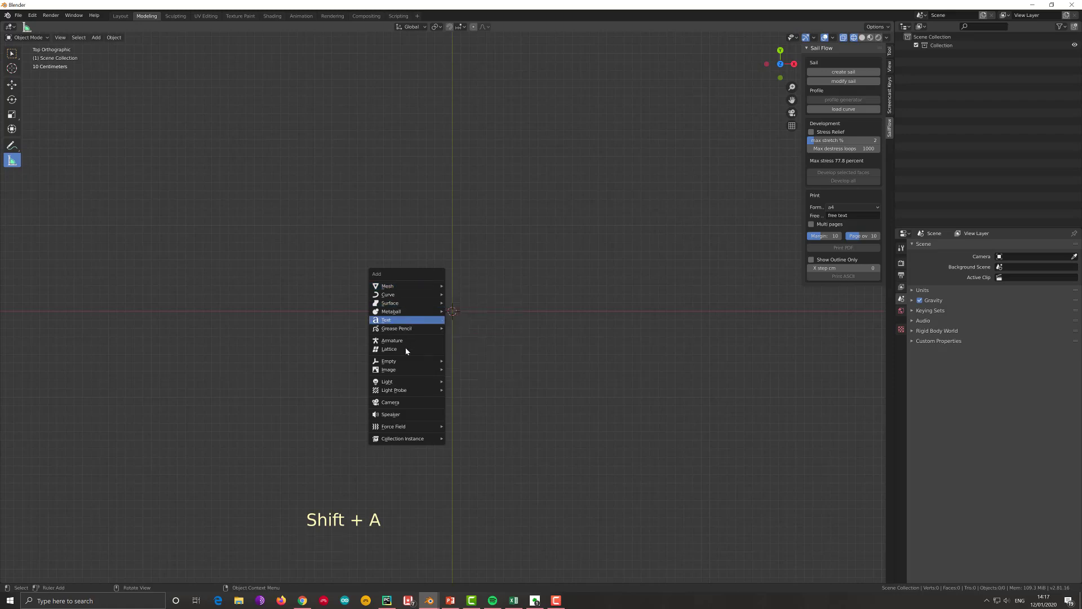
pyautogui.moveTo(403, 369)
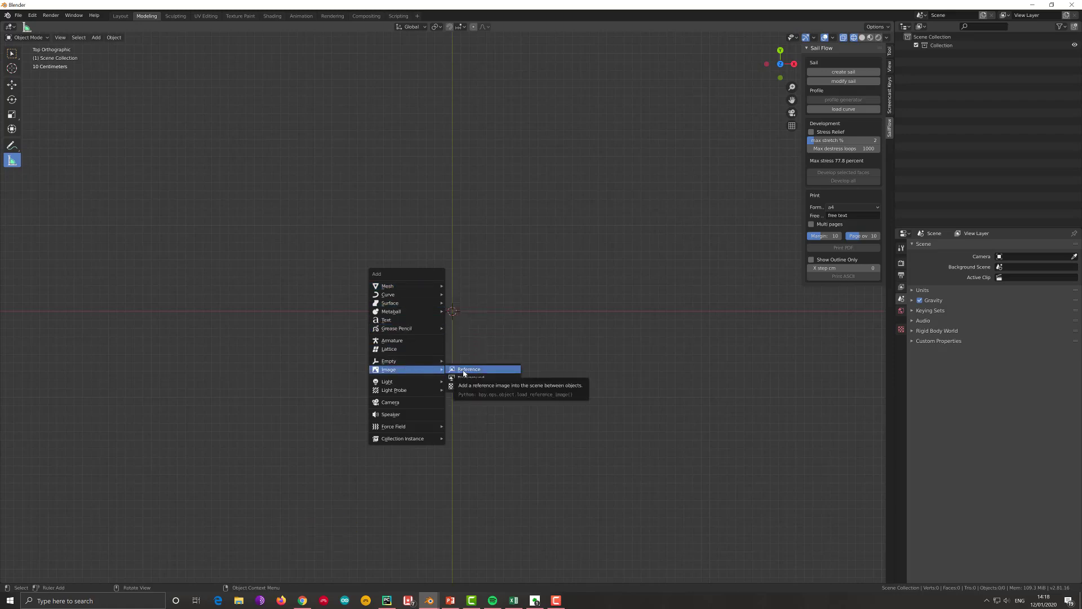
pyautogui.click(464, 370)
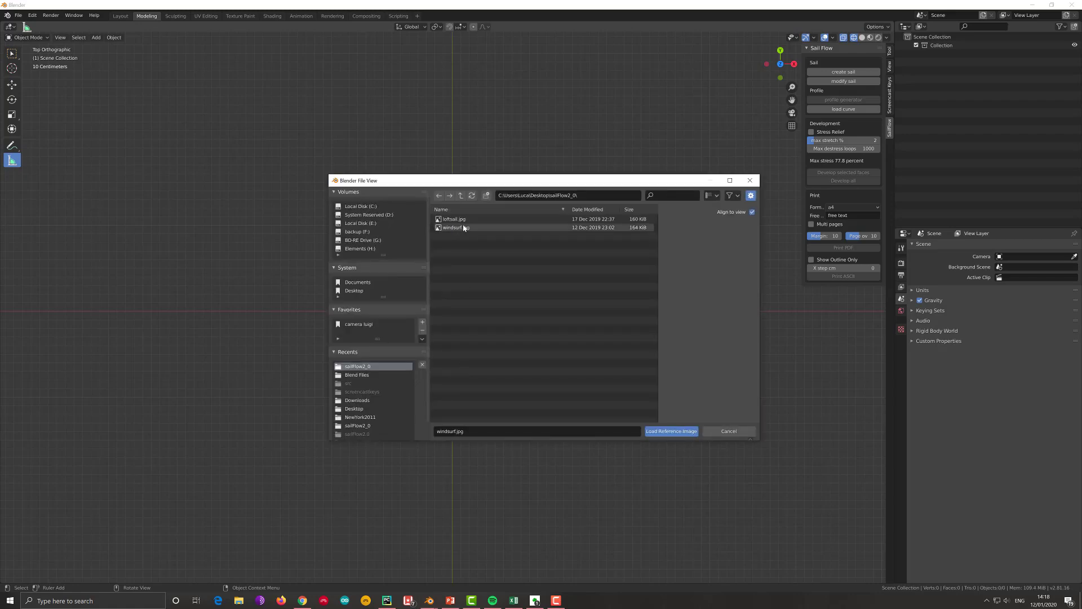
pyautogui.click(463, 228)
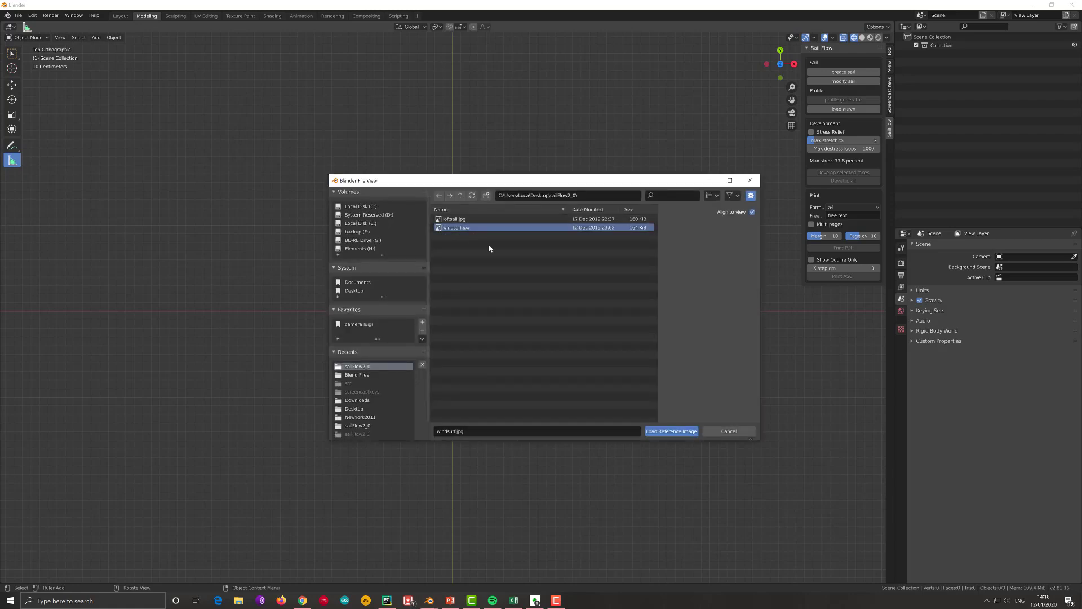
pyautogui.click(670, 433)
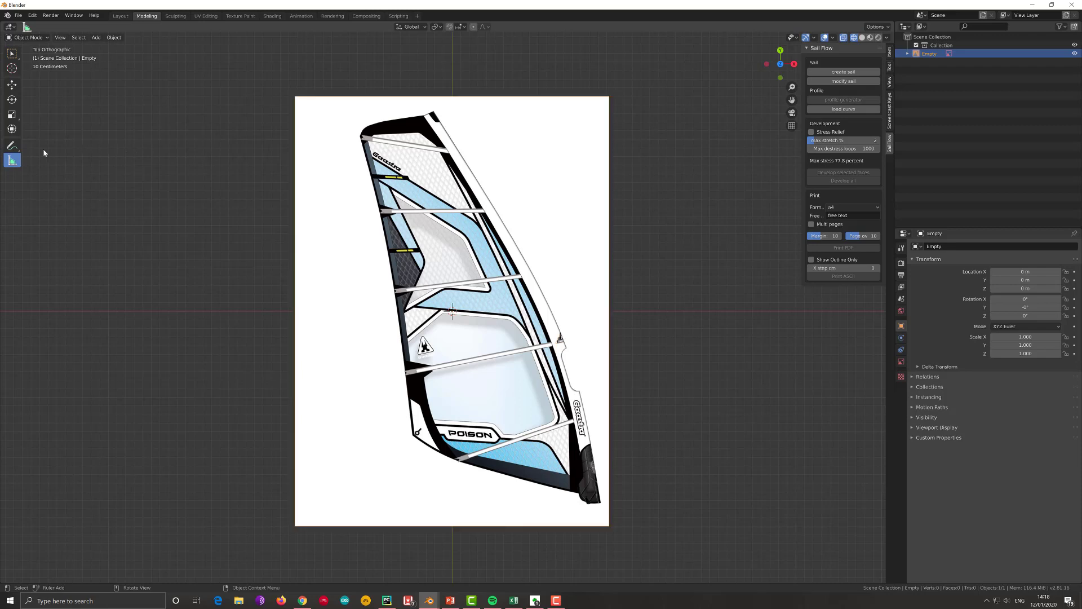
# - Measure the sail's luff from head to foot, scale the reference image down, measure the luff again and delete the ruler
pyautogui.click(9, 160)
pyautogui.moveTo(432, 114); pyautogui.dragTo(580, 495)
pyautogui.click(606, 372)
pyautogui.moveTo(609, 525); pyautogui.dragTo(587, 496)
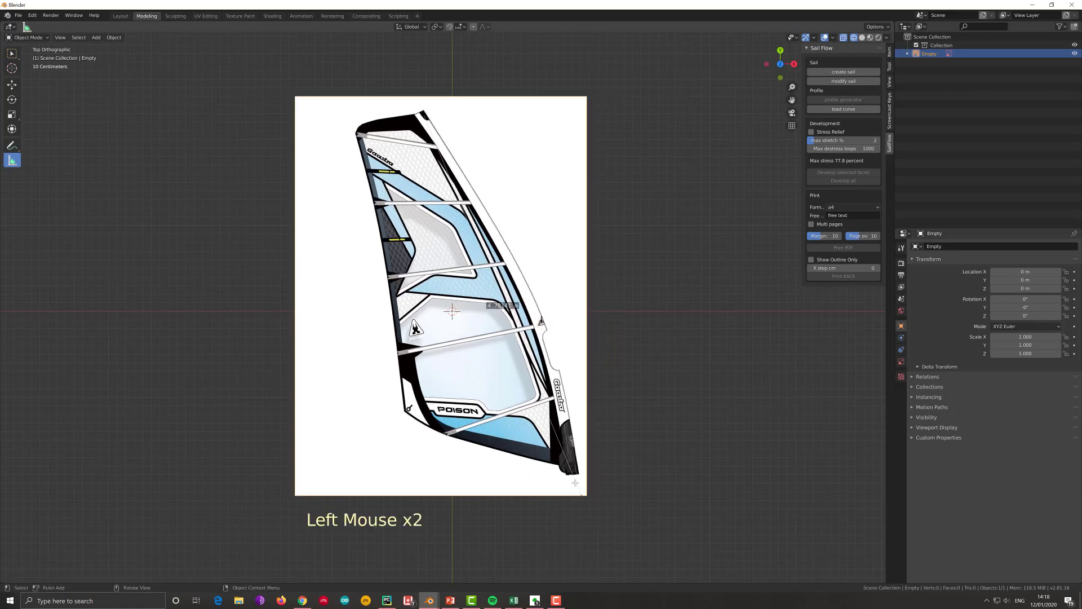
pyautogui.moveTo(580, 495); pyautogui.dragTo(558, 461)
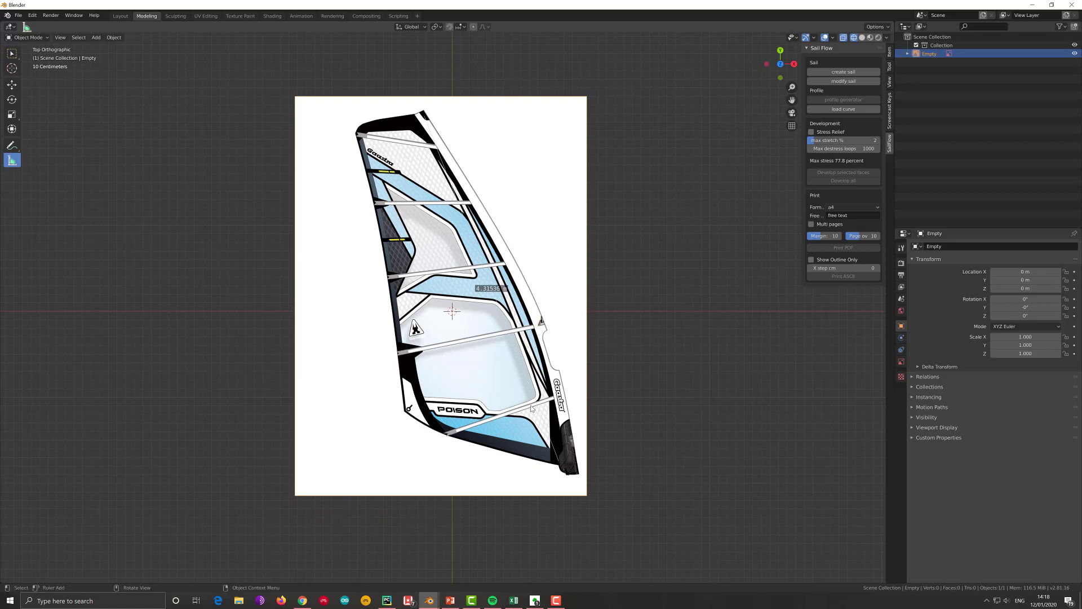
pyautogui.press('x')
# - Mirror the sail reference image along the global X axis
pyautogui.click(575, 355)
pyautogui.rightClick(575, 355)
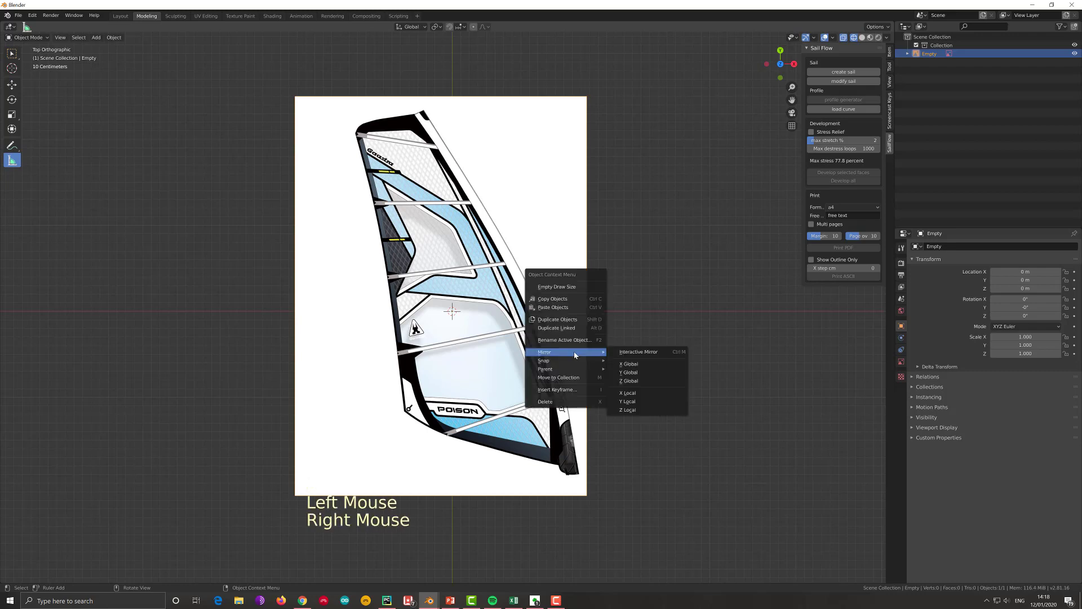
pyautogui.click(627, 364)
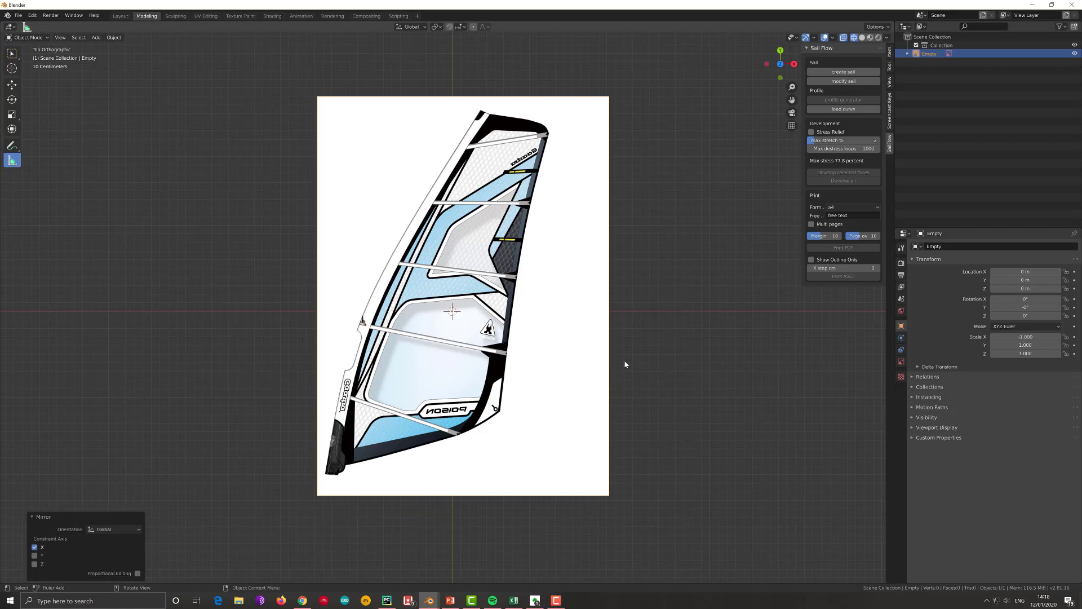
# - Add a plane mesh over the sail image and enter Edit Mode with vertex selection active
pyautogui.hotkey('shift', 'a')
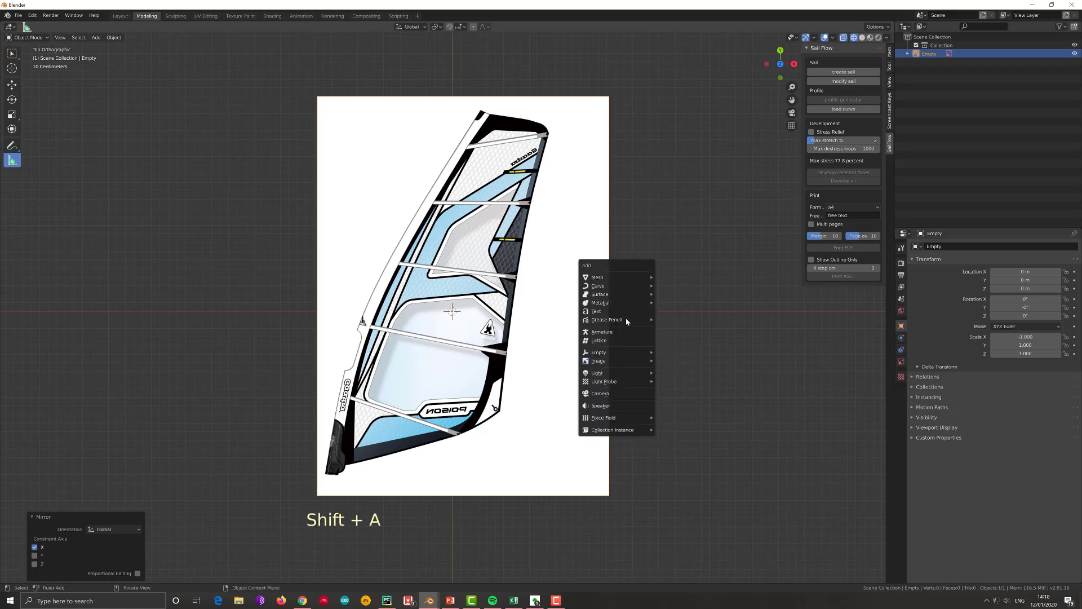
pyautogui.moveTo(637, 277)
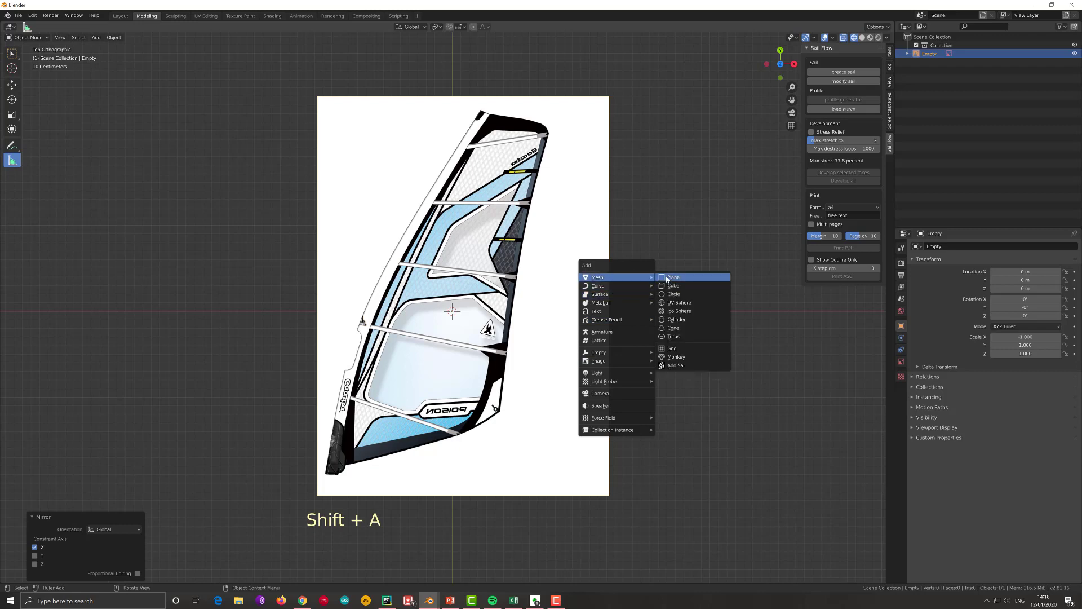
pyautogui.click(670, 277)
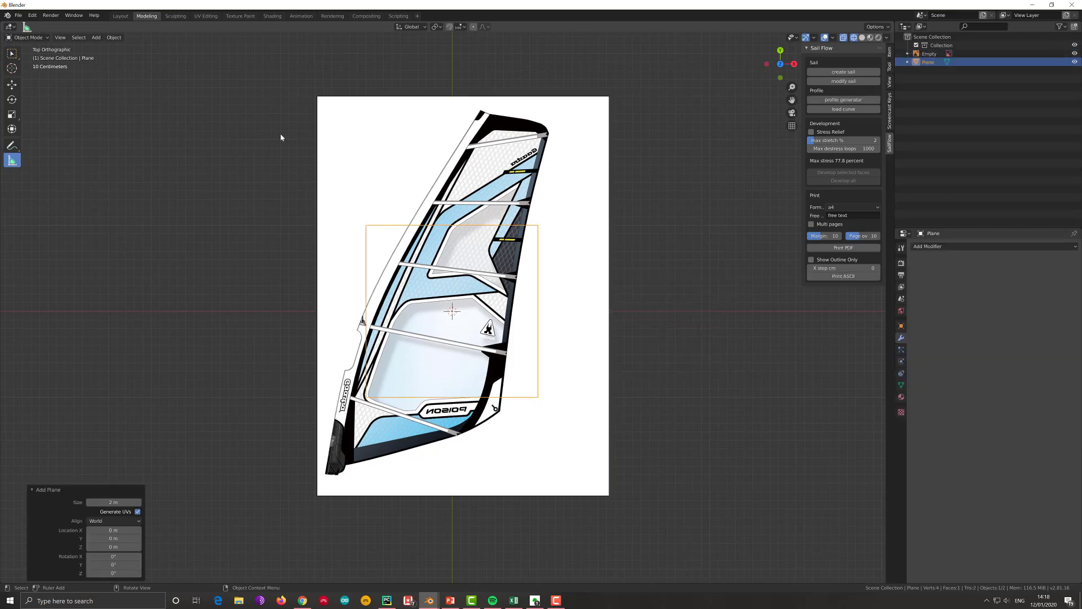
pyautogui.click(49, 41)
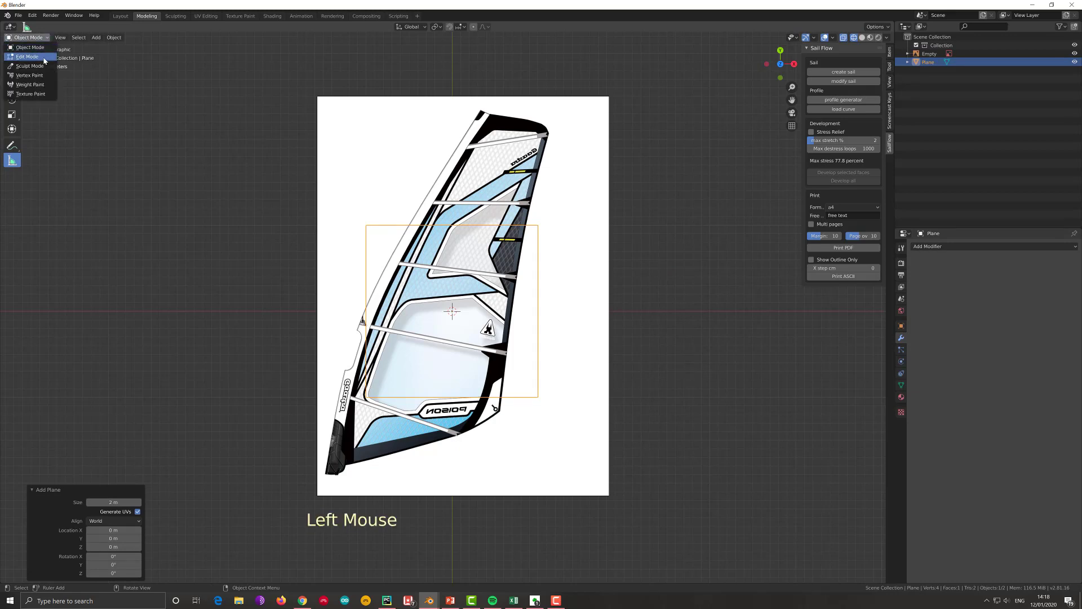
pyautogui.click(34, 57)
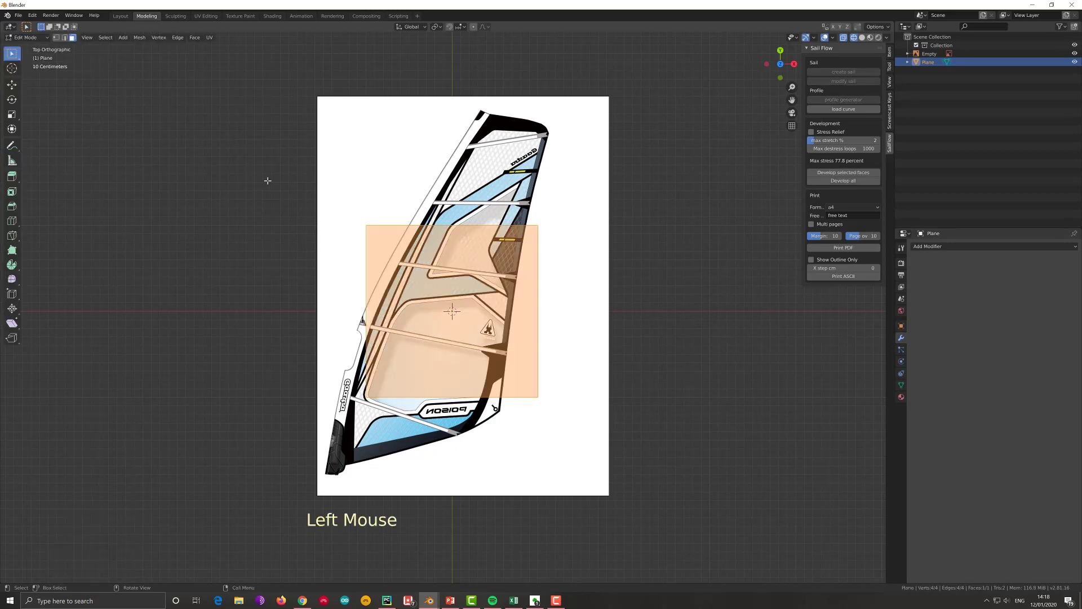
pyautogui.click(56, 38)
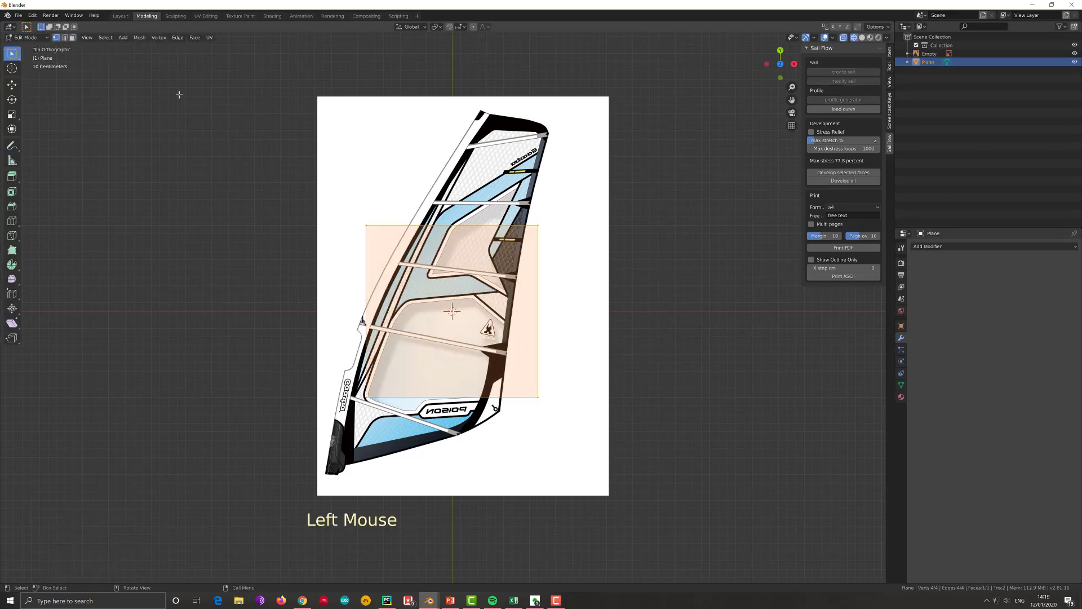
# - Delete the plane's two upper vertices and its lower-right vertex, keeping only the lower-left one
pyautogui.click(363, 228)
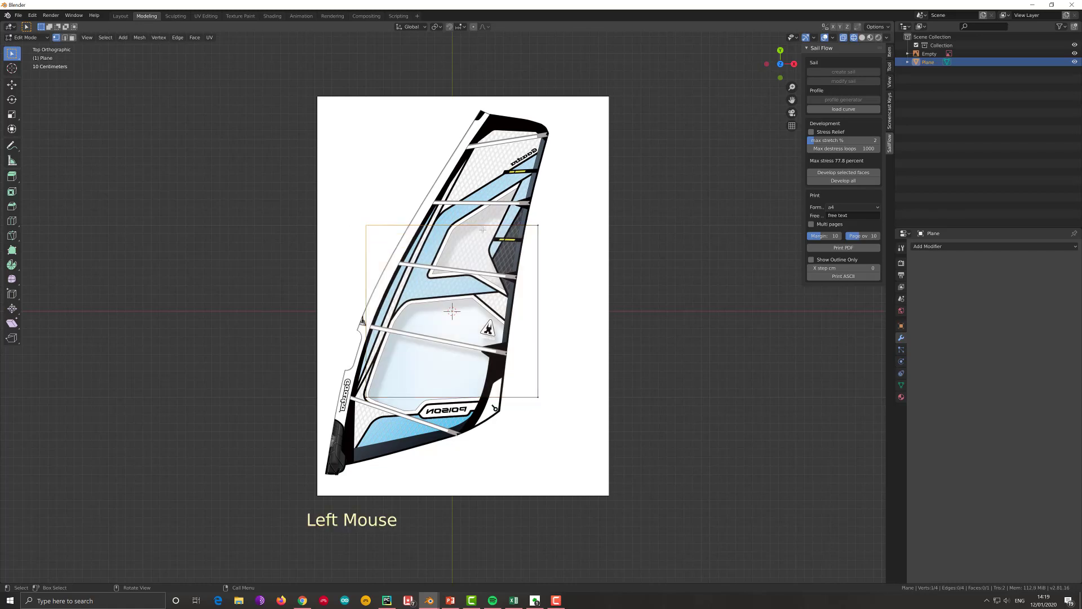
pyautogui.click(537, 226)
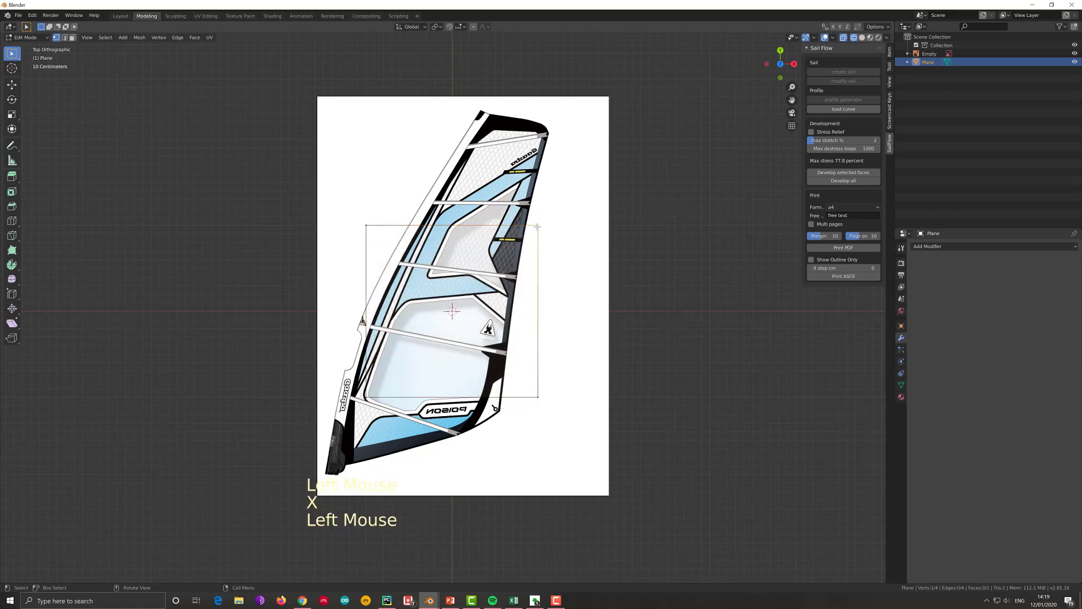
pyautogui.press('x')
pyautogui.click(535, 226)
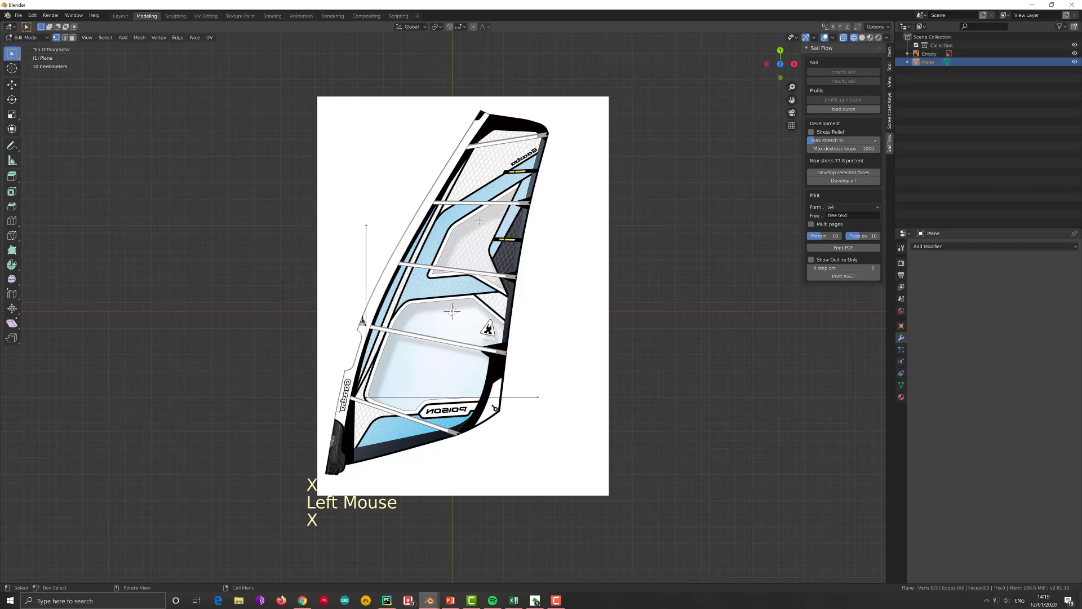
pyautogui.click(367, 225)
pyautogui.press('x')
pyautogui.click(368, 227)
pyautogui.click(536, 399)
pyautogui.press('x')
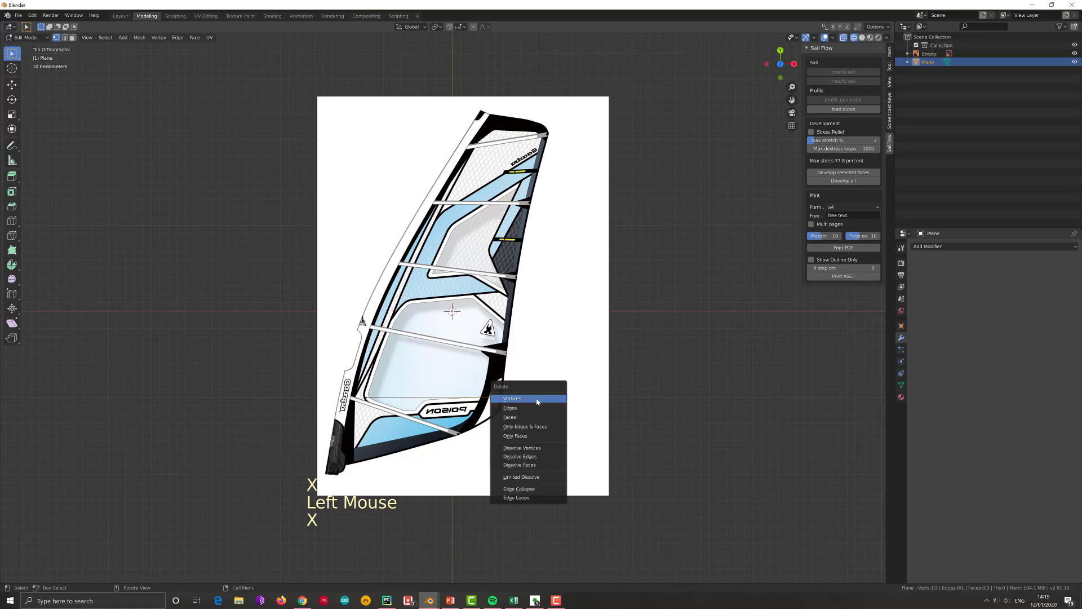
pyautogui.click(535, 400)
# - Move the remaining vertex onto the sail's lower front corner, by about -0.328 m in X and -0.767 m in Y
pyautogui.click(380, 399)
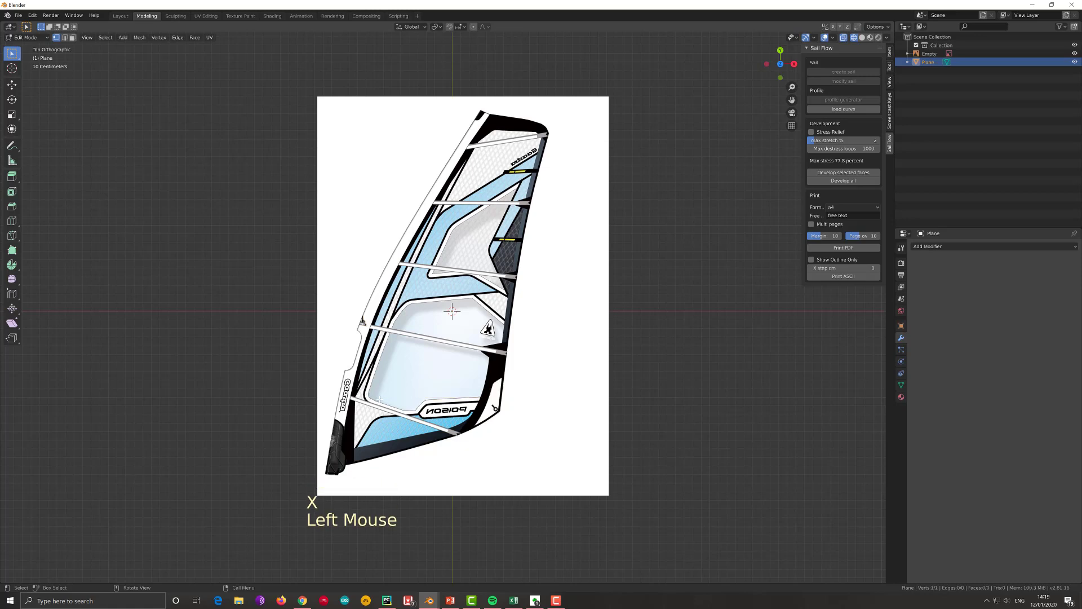
pyautogui.press('g')
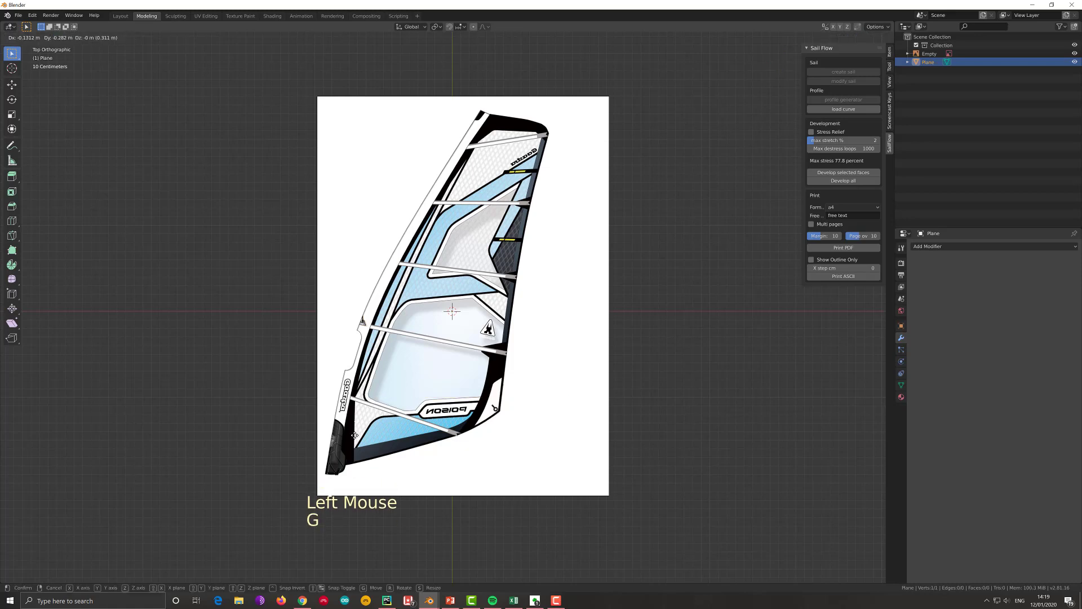
pyautogui.click(350, 464)
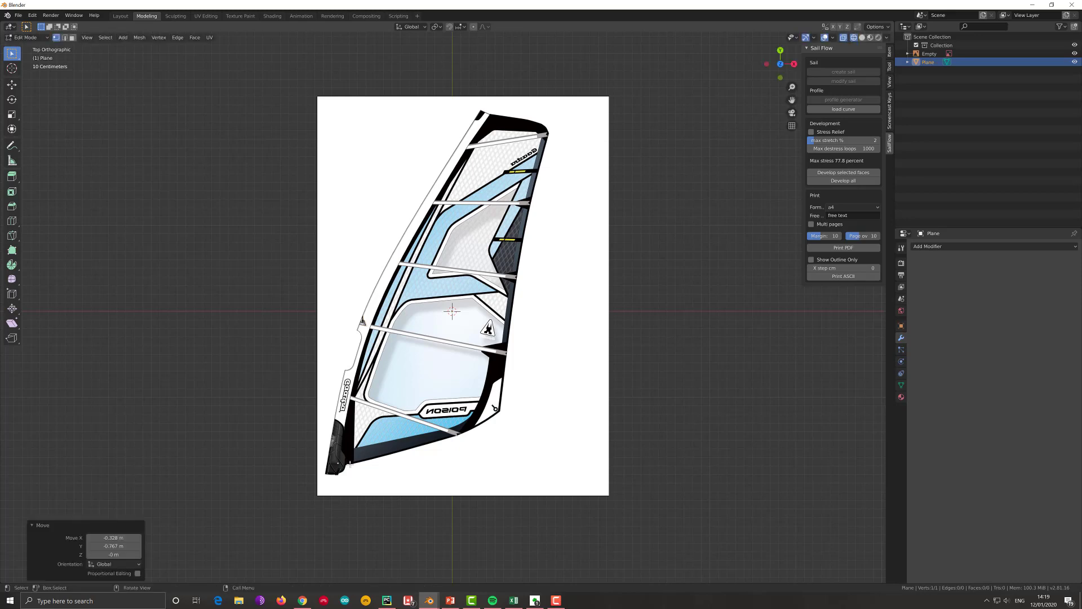
# - With Poly Build, trace the sail's foot, clew and leech with connected vertices at the batten ends, up to the head's rear corner
pyautogui.click(12, 250)
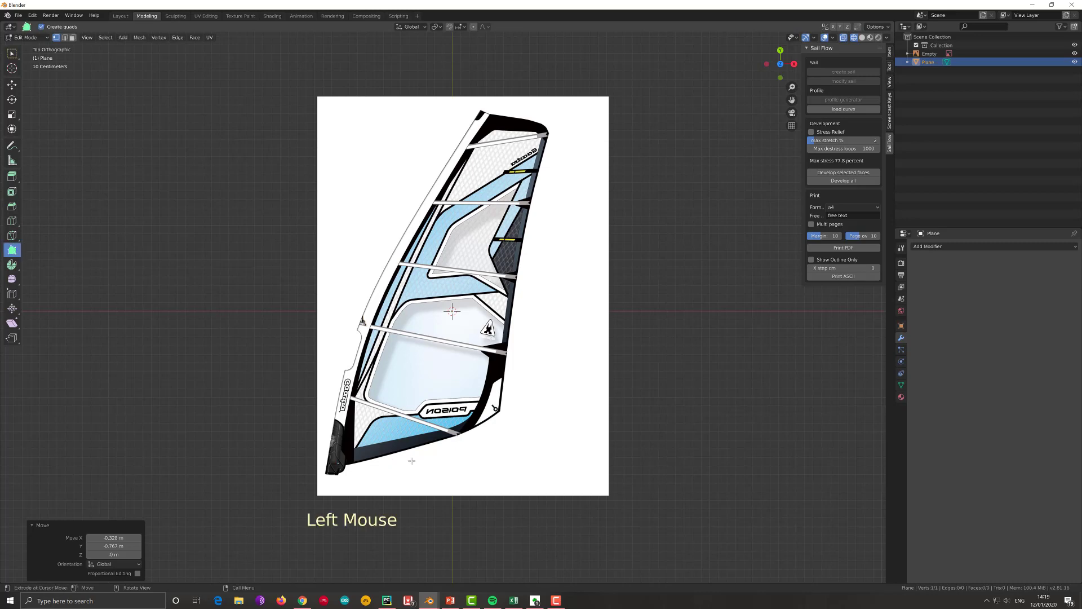
pyautogui.press('ctrl')
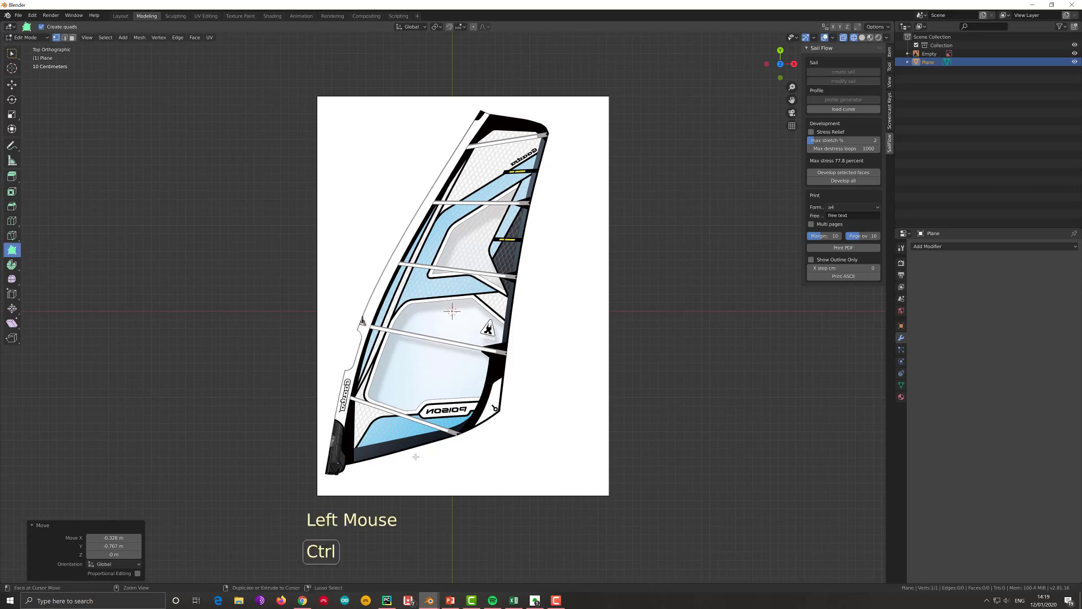
pyautogui.keyDown('ctrl'); pyautogui.click(457, 436); pyautogui.keyUp('ctrl')
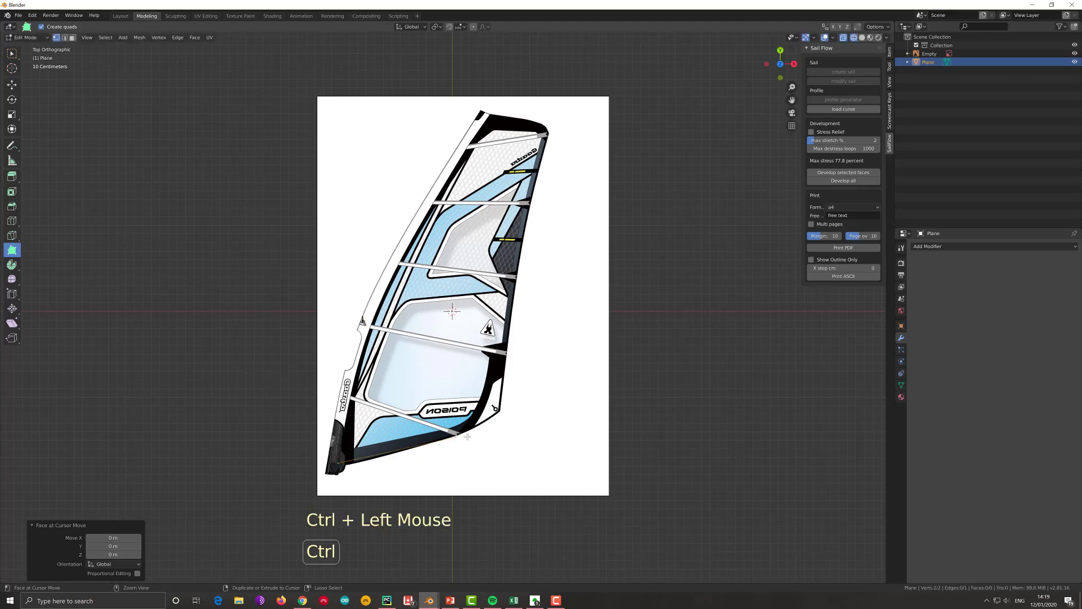
pyautogui.keyDown('ctrl'); pyautogui.click(495, 408); pyautogui.keyUp('ctrl')
pyautogui.keyDown('ctrl'); pyautogui.click(506, 355); pyautogui.keyUp('ctrl')
pyautogui.keyDown('ctrl'); pyautogui.click(515, 278); pyautogui.keyUp('ctrl')
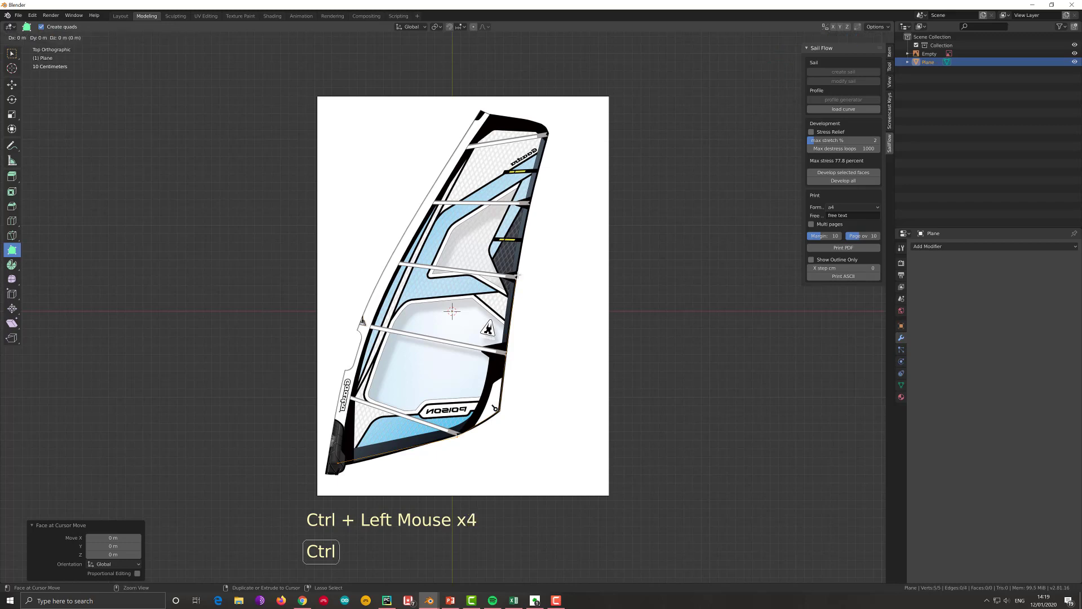
pyautogui.keyDown('ctrl'); pyautogui.click(530, 204); pyautogui.keyUp('ctrl')
pyautogui.keyDown('ctrl'); pyautogui.click(547, 133); pyautogui.keyUp('ctrl')
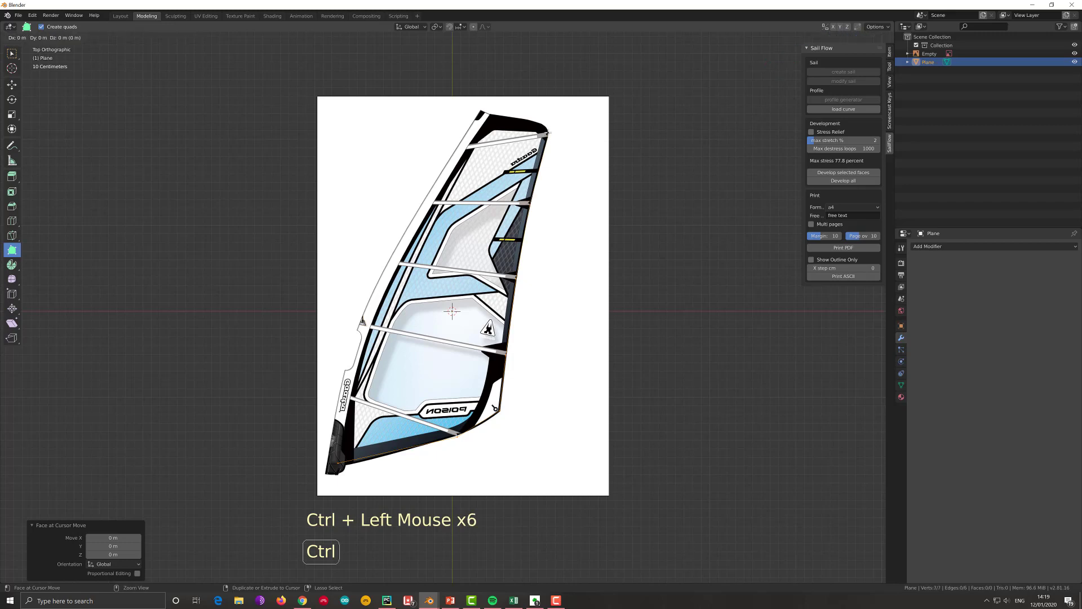
pyautogui.keyDown('ctrl'); pyautogui.click(544, 123); pyautogui.keyUp('ctrl')
# - Continue the outline across the sail's head and down the luff at the batten ends, towards the boom cutout and lower front edge
pyautogui.keyDown('ctrl'); pyautogui.click(480, 112); pyautogui.keyUp('ctrl')
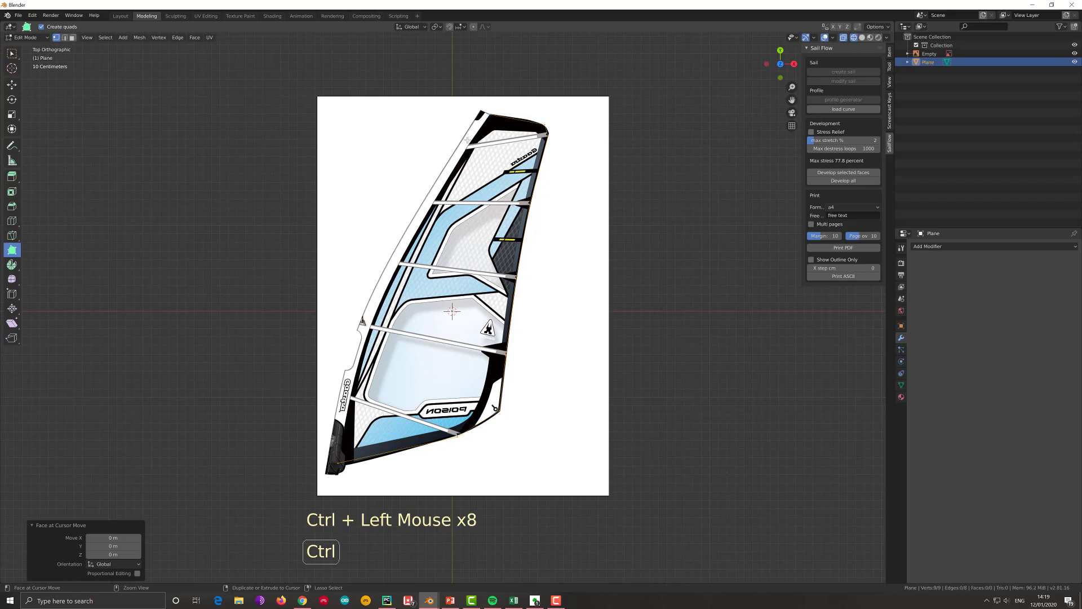
pyautogui.keyDown('ctrl'); pyautogui.click(429, 203); pyautogui.keyUp('ctrl')
pyautogui.keyDown('ctrl'); pyautogui.click(397, 264); pyautogui.keyUp('ctrl')
pyautogui.keyDown('ctrl'); pyautogui.click(366, 320); pyautogui.keyUp('ctrl')
pyautogui.keyDown('ctrl'); pyautogui.click(358, 375); pyautogui.keyUp('ctrl')
pyautogui.keyDown('ctrl'); pyautogui.click(350, 399); pyautogui.keyUp('ctrl')
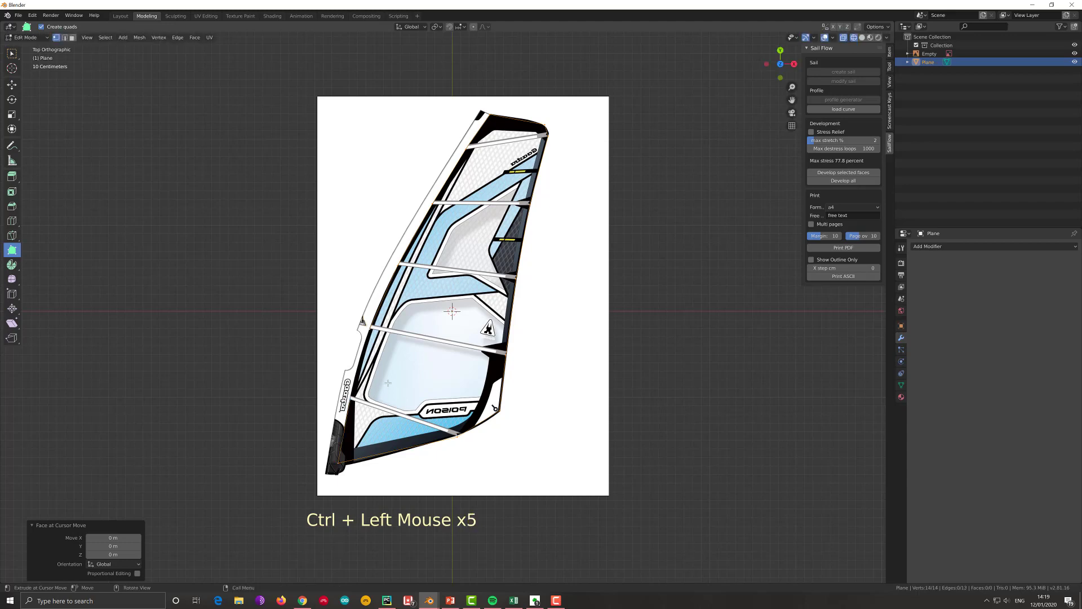
# - Hide the reference image and join the two open vertices on the lower luff with an edge to close the sail outline
pyautogui.click(1075, 53)
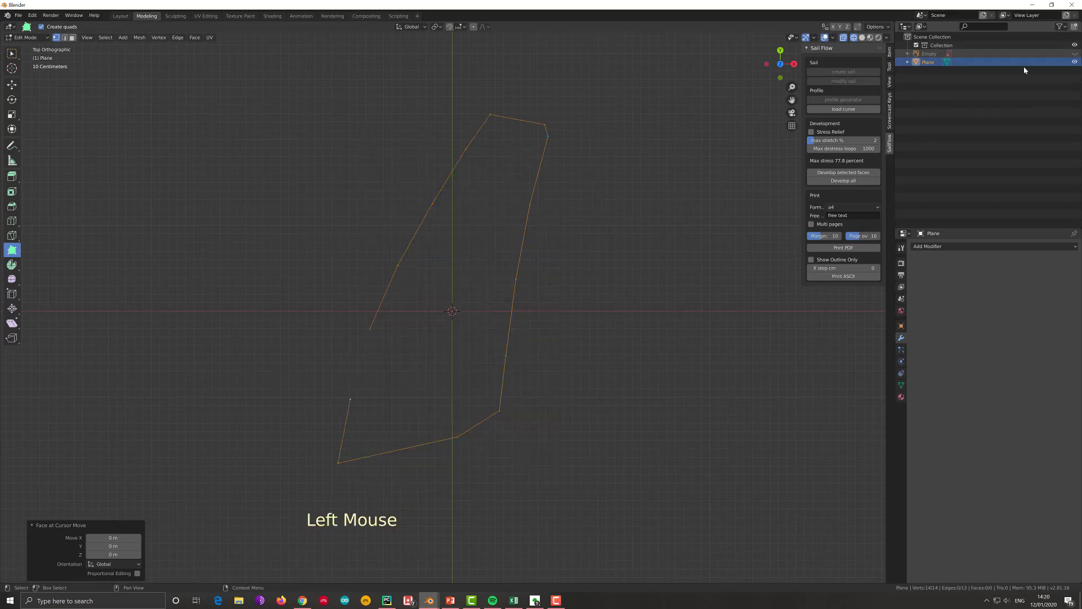
pyautogui.click(370, 331)
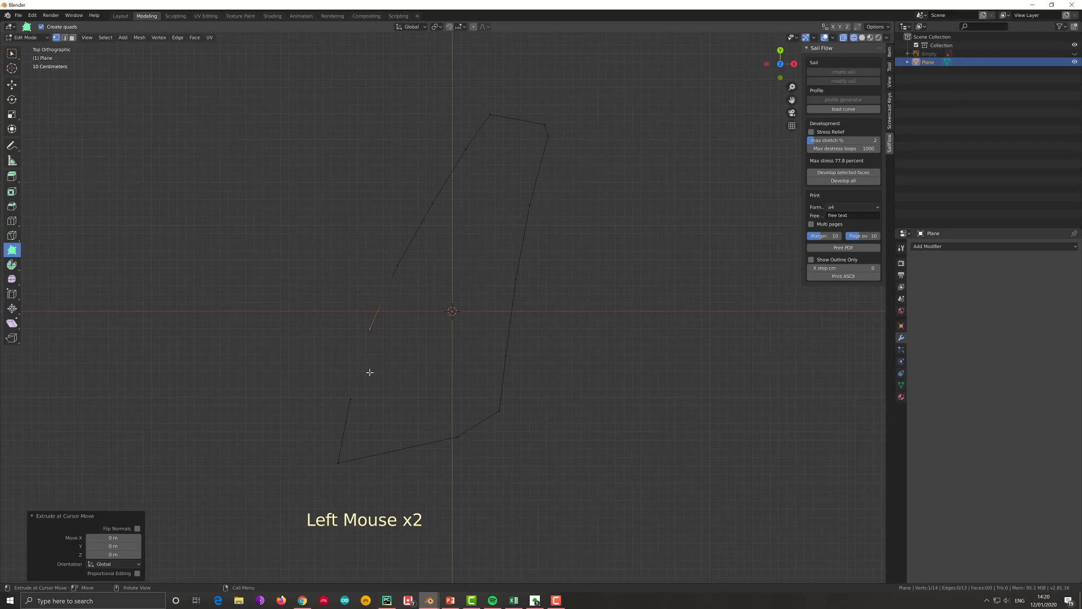
pyautogui.keyDown('shift'); pyautogui.click(350, 398); pyautogui.keyUp('shift')
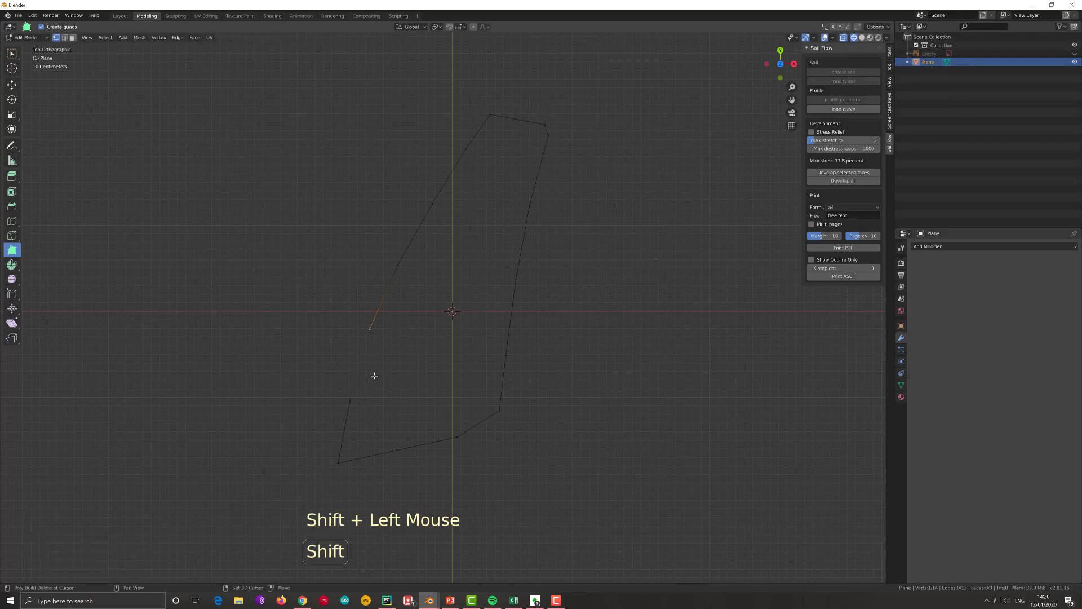
pyautogui.press('f')
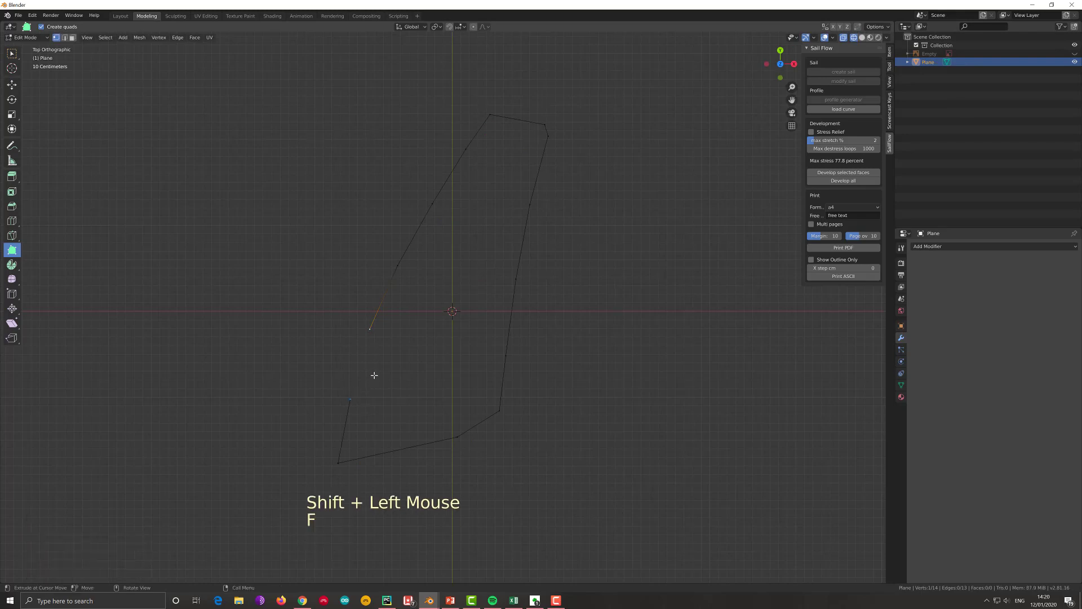
pyautogui.click(11, 55)
pyautogui.keyDown('shift'); pyautogui.click(350, 399); pyautogui.keyUp('shift')
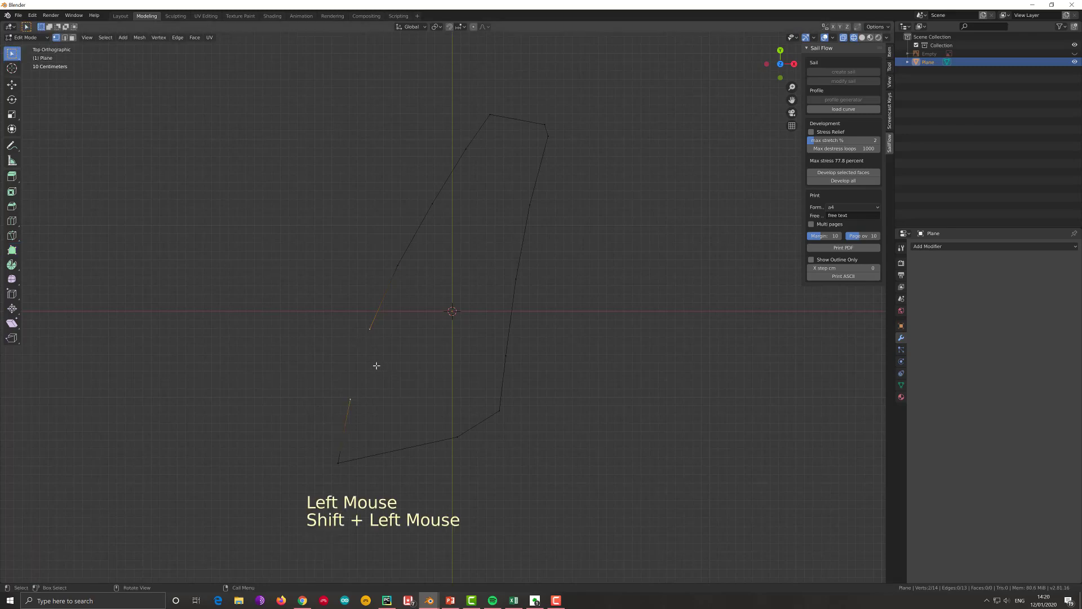
pyautogui.press('f')
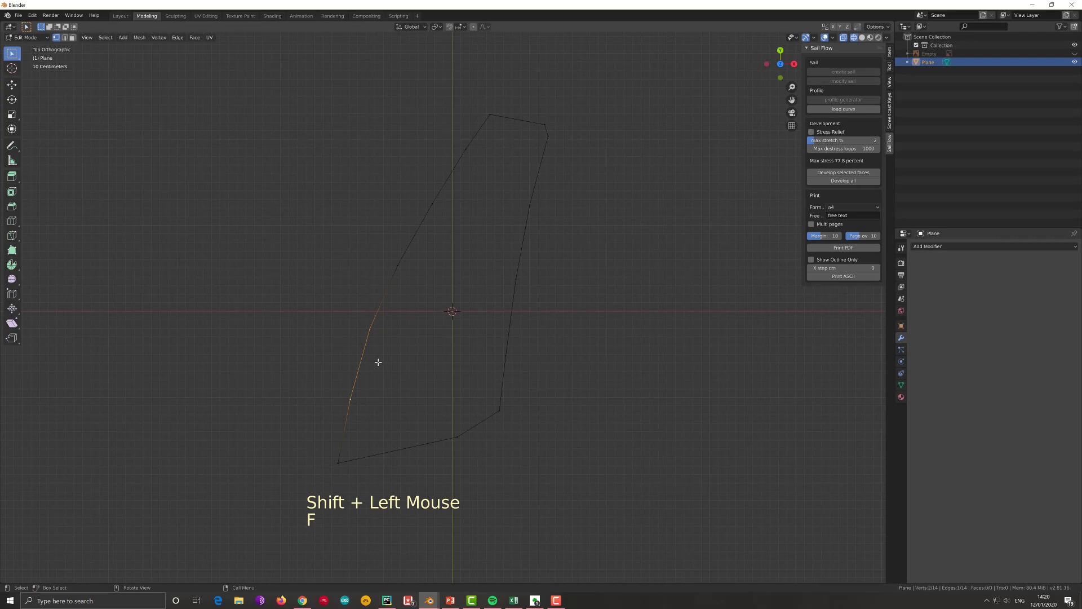
pyautogui.keyDown('shift'); pyautogui.click(458, 437); pyautogui.keyUp('shift')
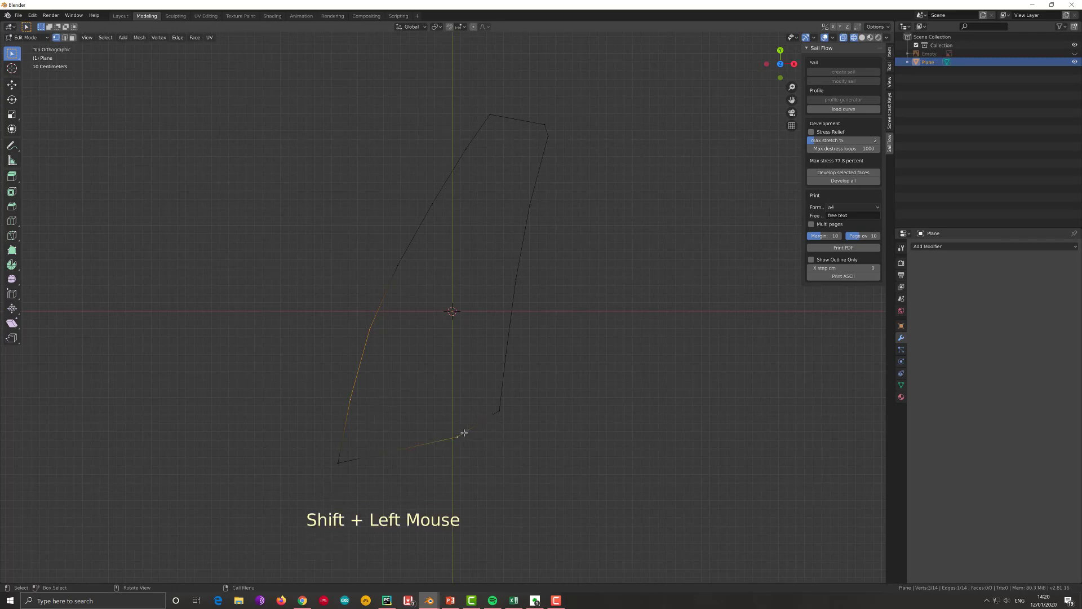
pyautogui.press('f')
pyautogui.hotkey('ctrl', 'z')
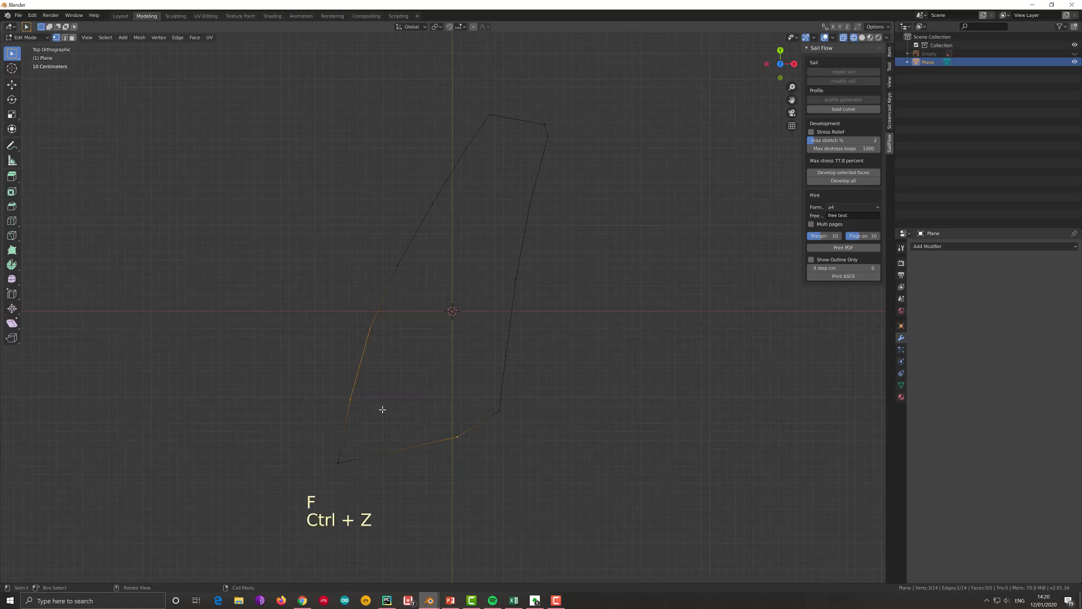
# - Connect the luff and leech vertices of the two lowest battens with straight edges across the sail
pyautogui.click(351, 398)
pyautogui.keyDown('shift'); pyautogui.click(457, 437); pyautogui.keyUp('shift')
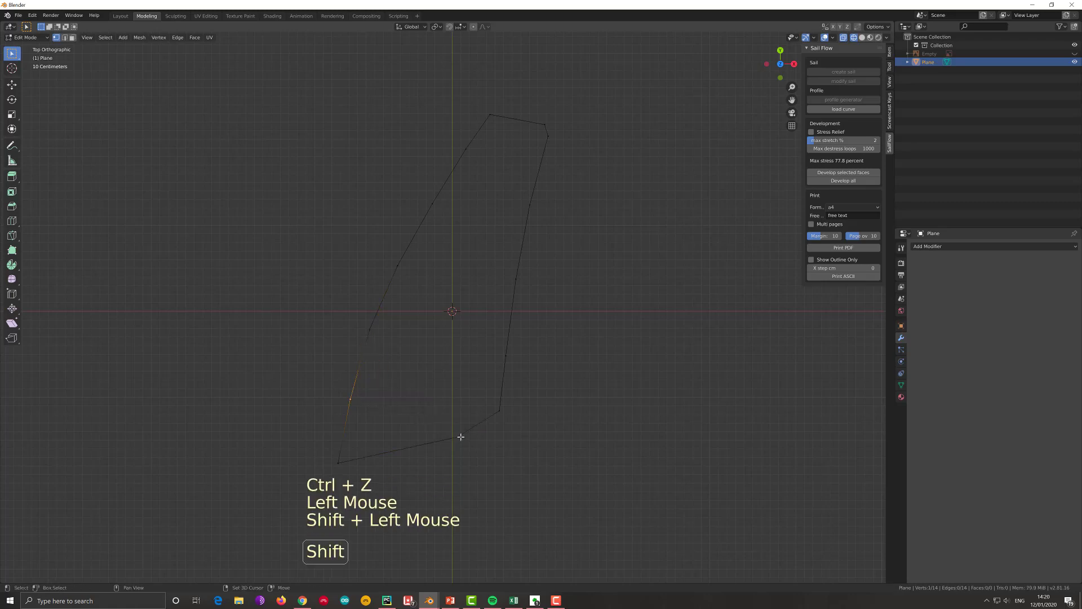
pyautogui.press('f')
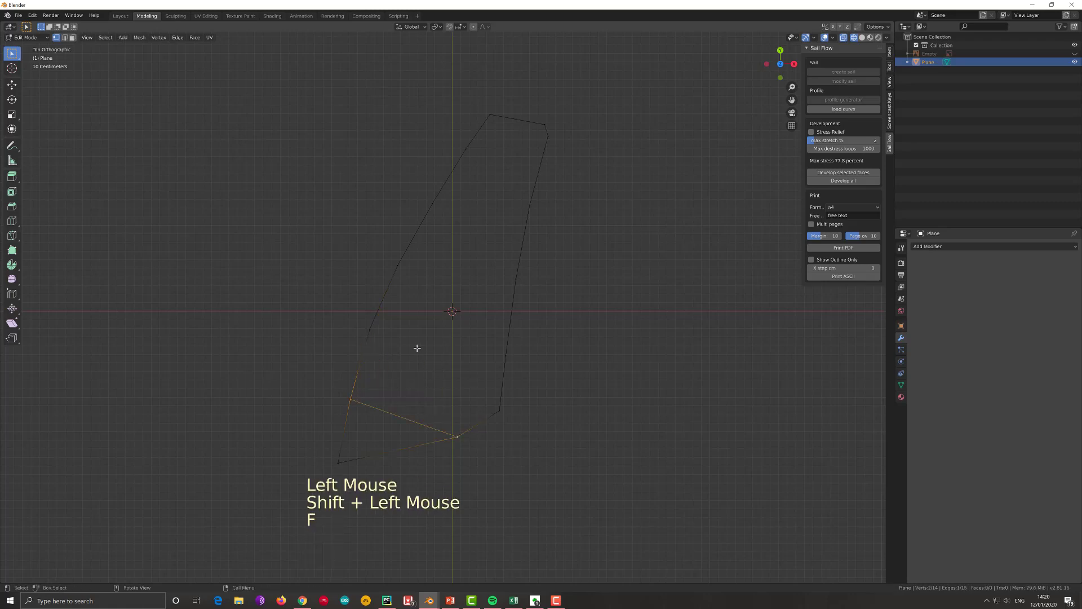
pyautogui.click(371, 329)
pyautogui.keyDown('shift'); pyautogui.click(506, 355); pyautogui.keyUp('shift')
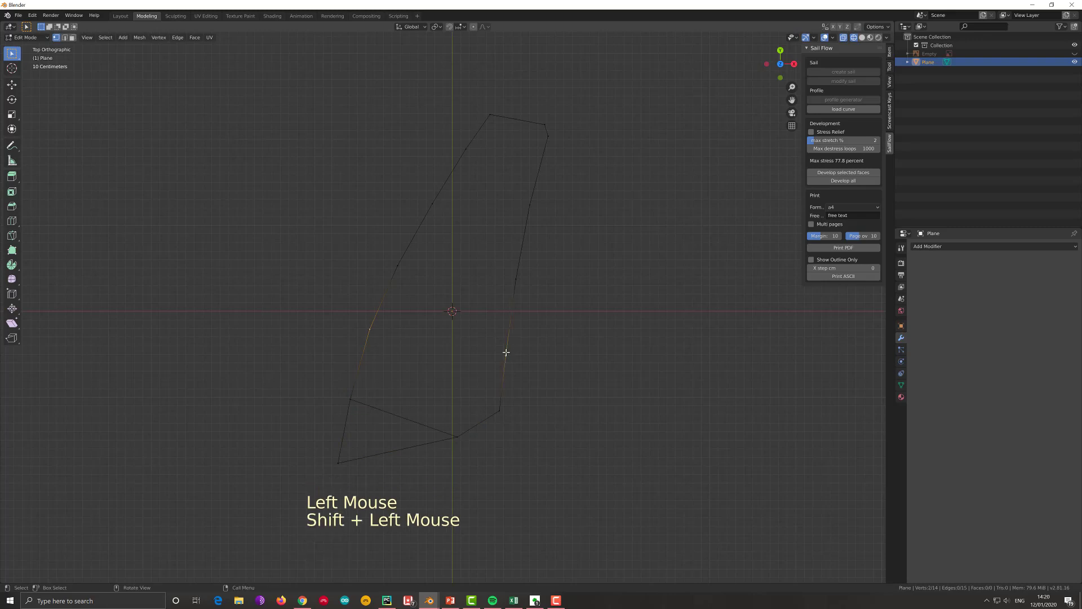
pyautogui.press('f')
# - Connect the luff and leech vertices of the three upper battens with straight edges across the sail
pyautogui.click(399, 265)
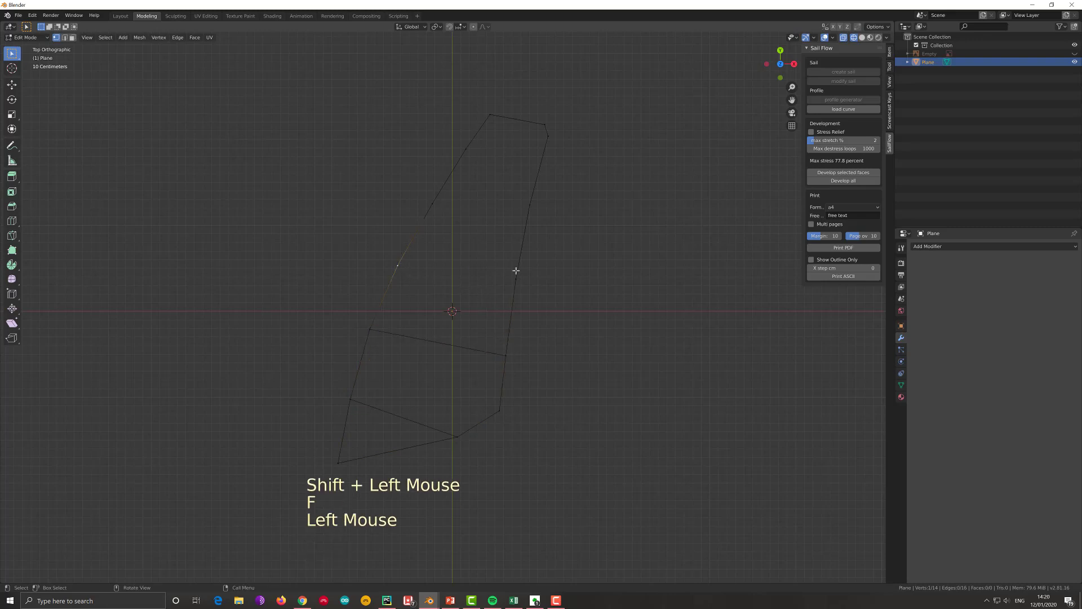
pyautogui.keyDown('shift'); pyautogui.click(518, 279); pyautogui.keyUp('shift')
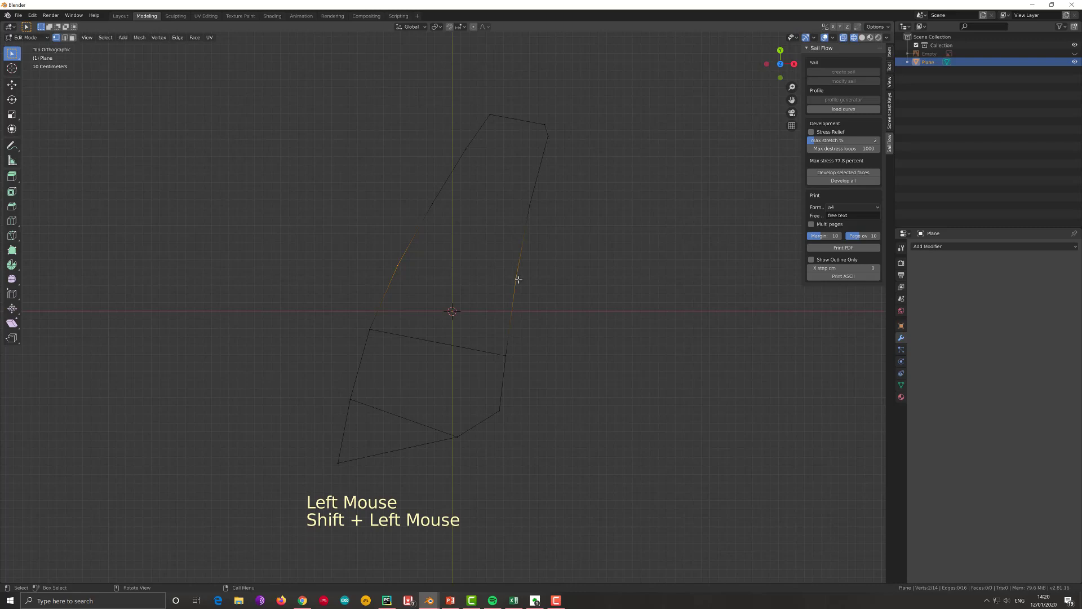
pyautogui.press('f')
pyautogui.click(432, 203)
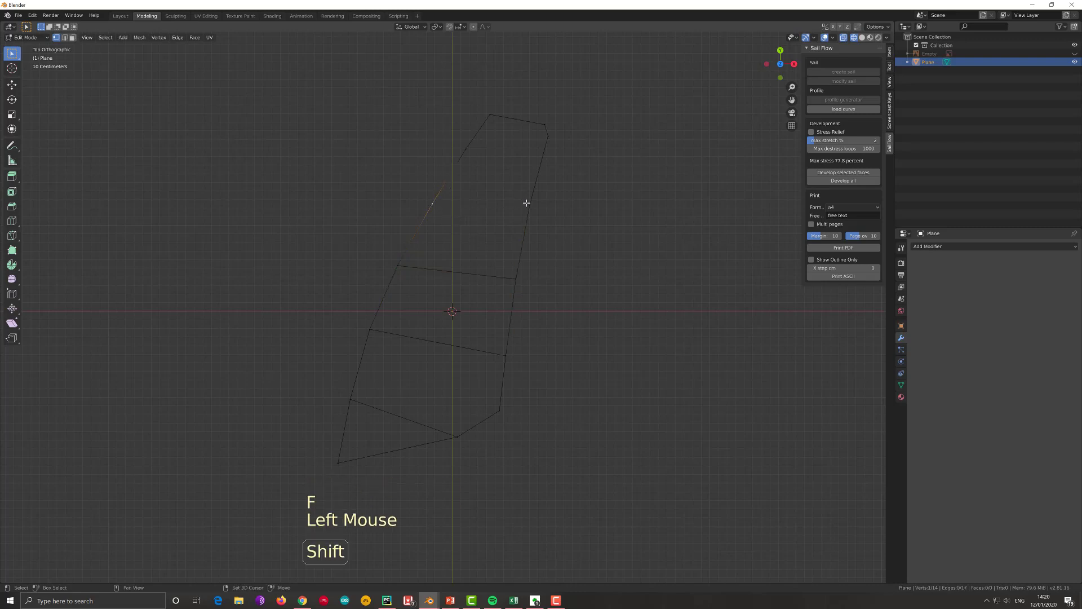
pyautogui.keyDown('shift'); pyautogui.click(526, 202); pyautogui.keyUp('shift')
pyautogui.press('f')
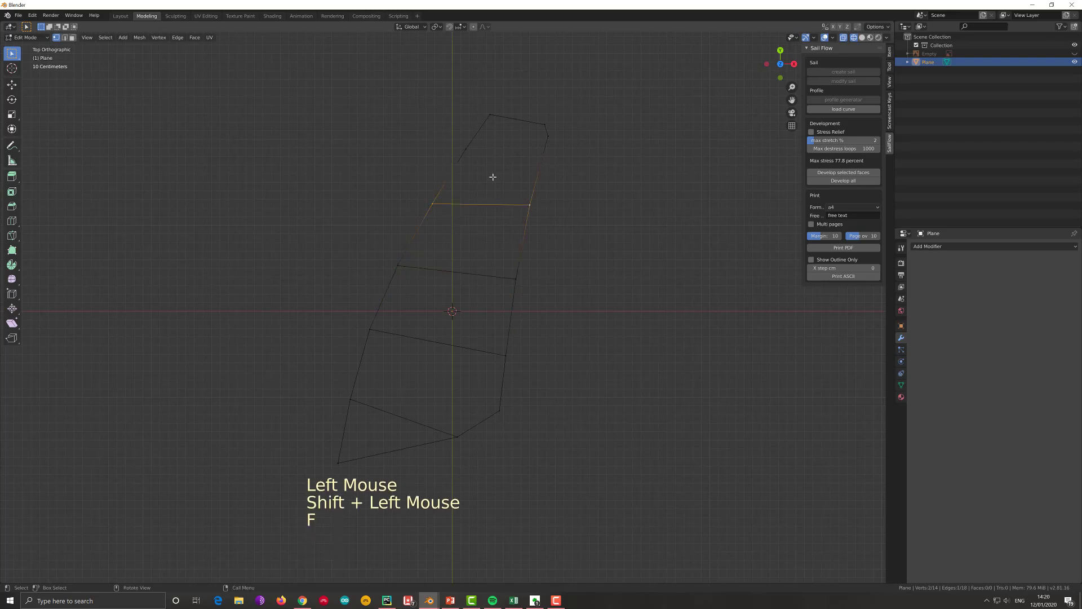
pyautogui.click(470, 149)
pyautogui.keyDown('shift'); pyautogui.click(548, 138); pyautogui.keyUp('shift')
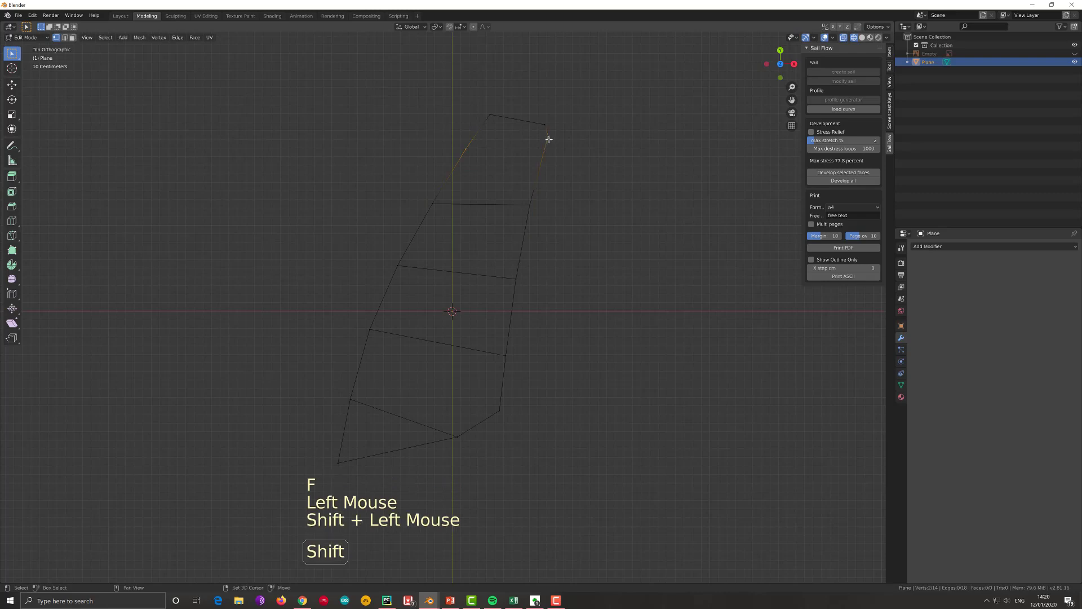
pyautogui.press('f')
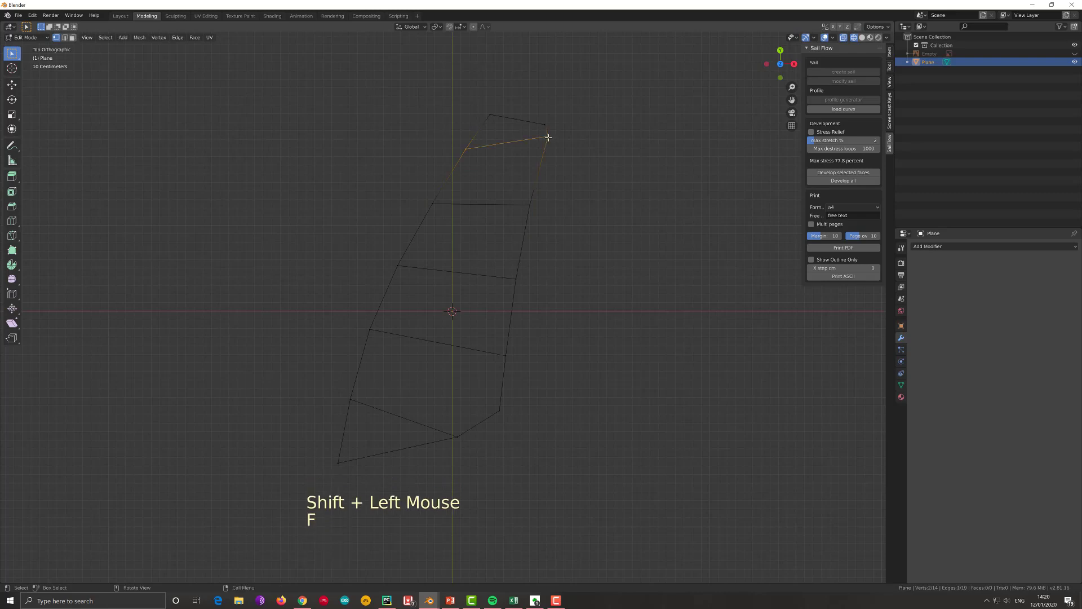
# - Select all five batten edges in edge mode and mark them as seams
pyautogui.click(64, 37)
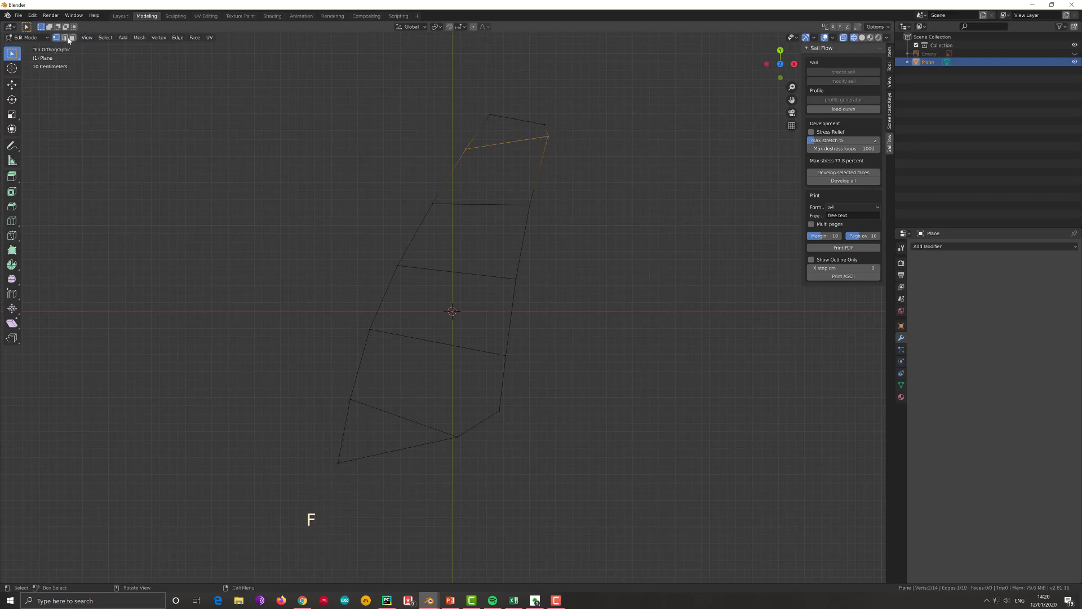
pyautogui.keyDown('shift'); pyautogui.click(487, 203); pyautogui.keyUp('shift')
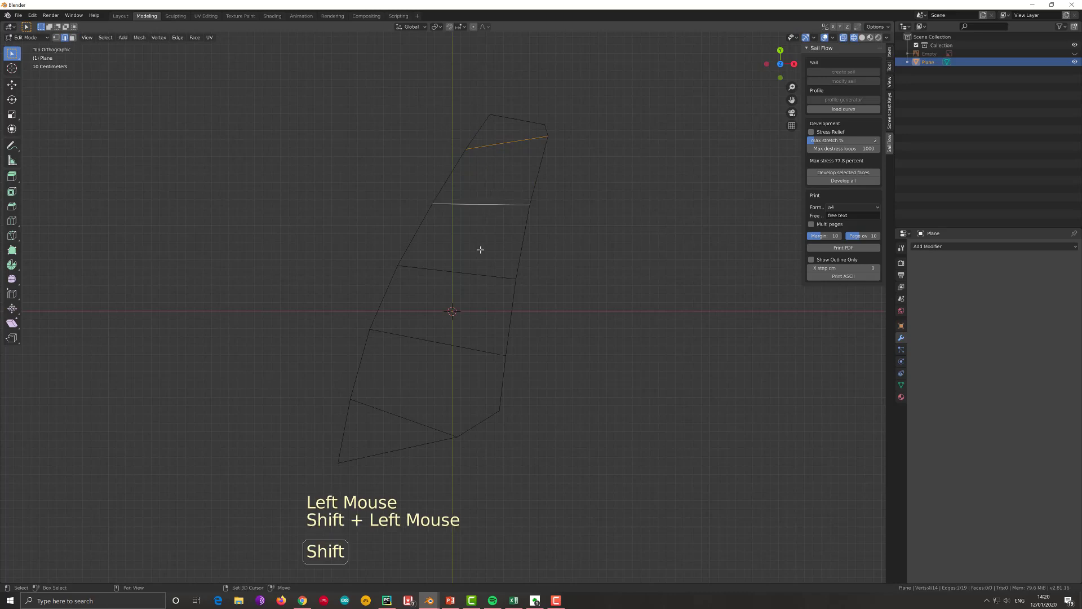
pyautogui.keyDown('shift'); pyautogui.click(481, 275); pyautogui.keyUp('shift')
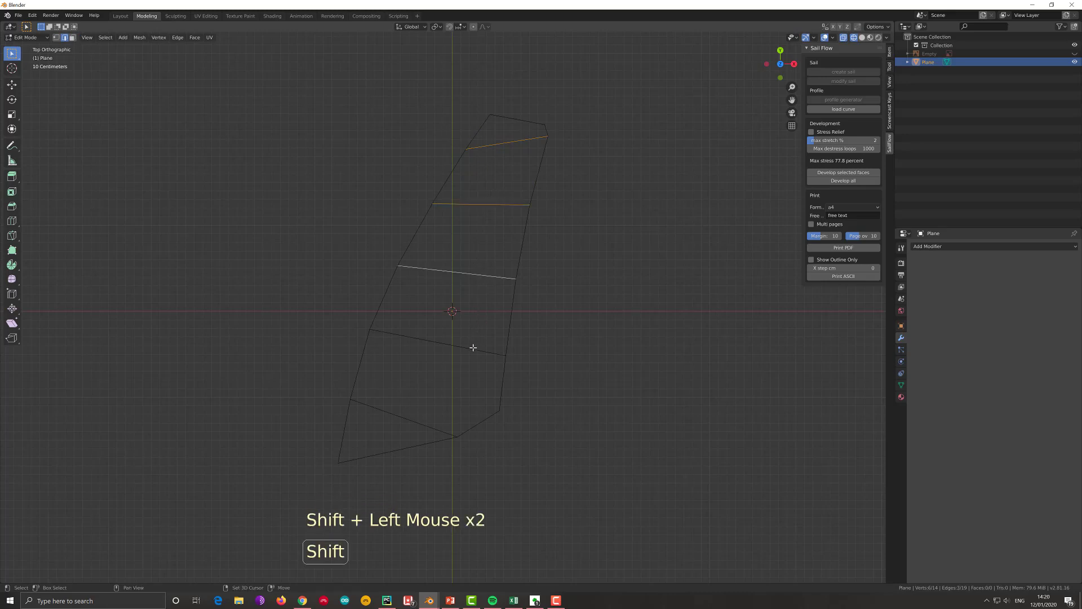
pyautogui.keyDown('shift'); pyautogui.click(439, 365); pyautogui.keyUp('shift')
pyautogui.keyDown('shift'); pyautogui.click(399, 413); pyautogui.keyUp('shift')
pyautogui.click(177, 38)
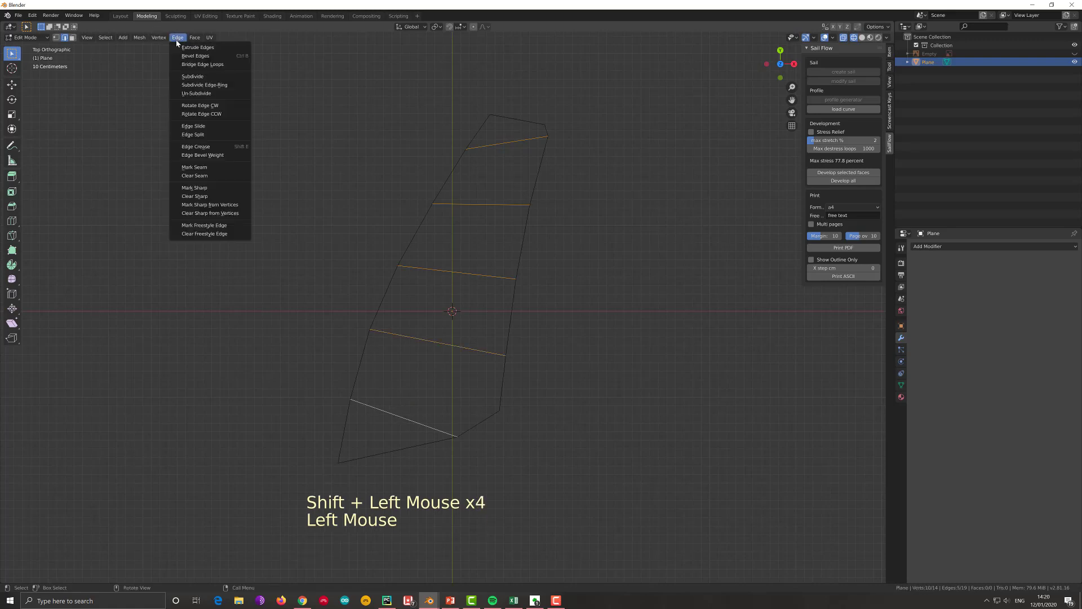
pyautogui.click(194, 167)
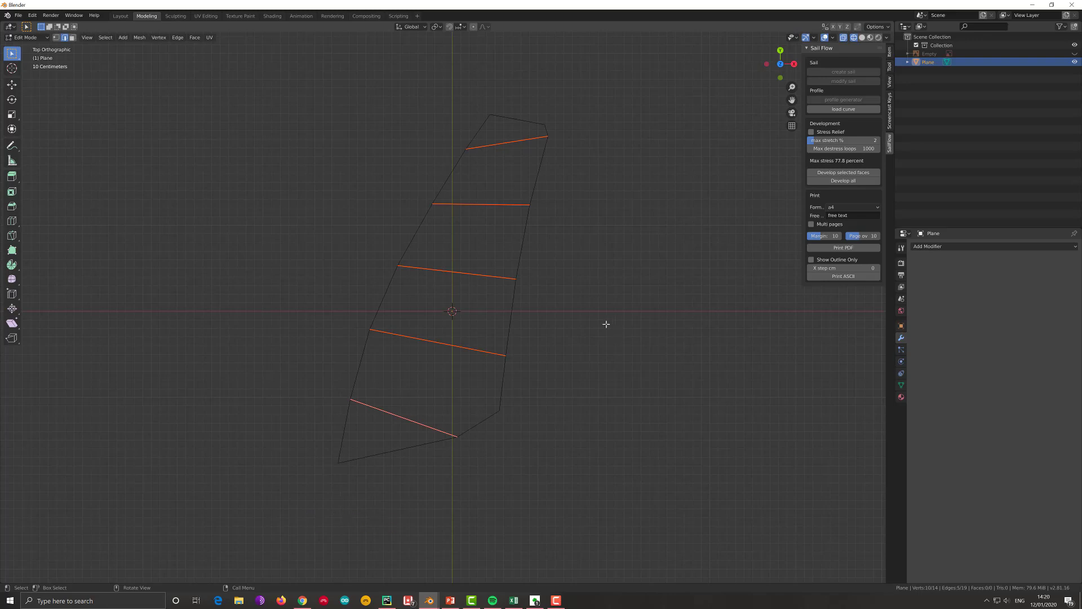
# - Duplicate the sail outline object and place the copy beside the original, about -3.35 m in X and -0.059 m in Y
pyautogui.scroll(-1, 595, 323)
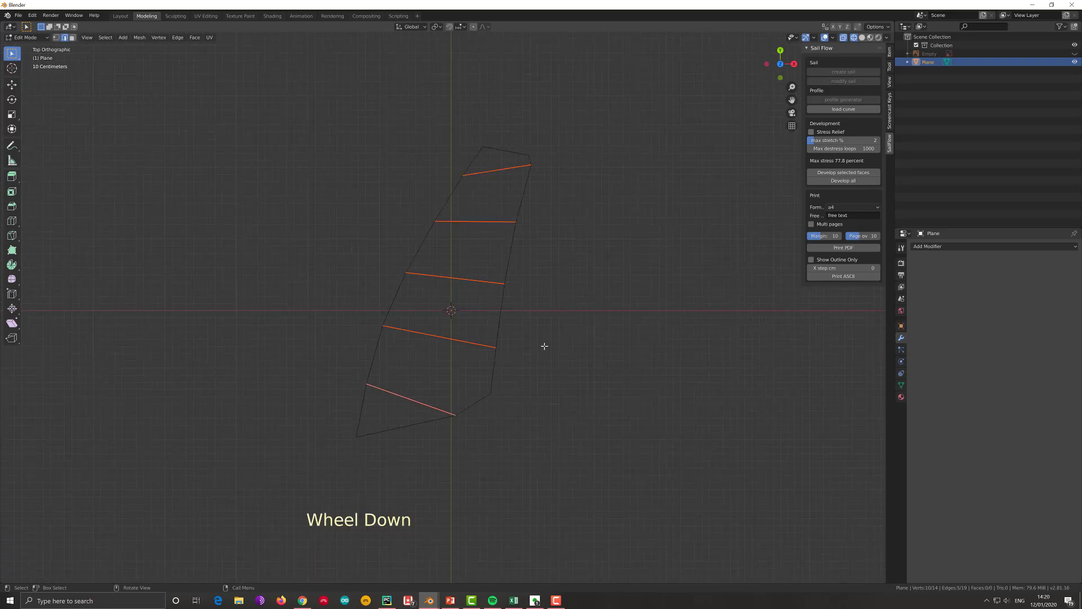
pyautogui.press('Tab')
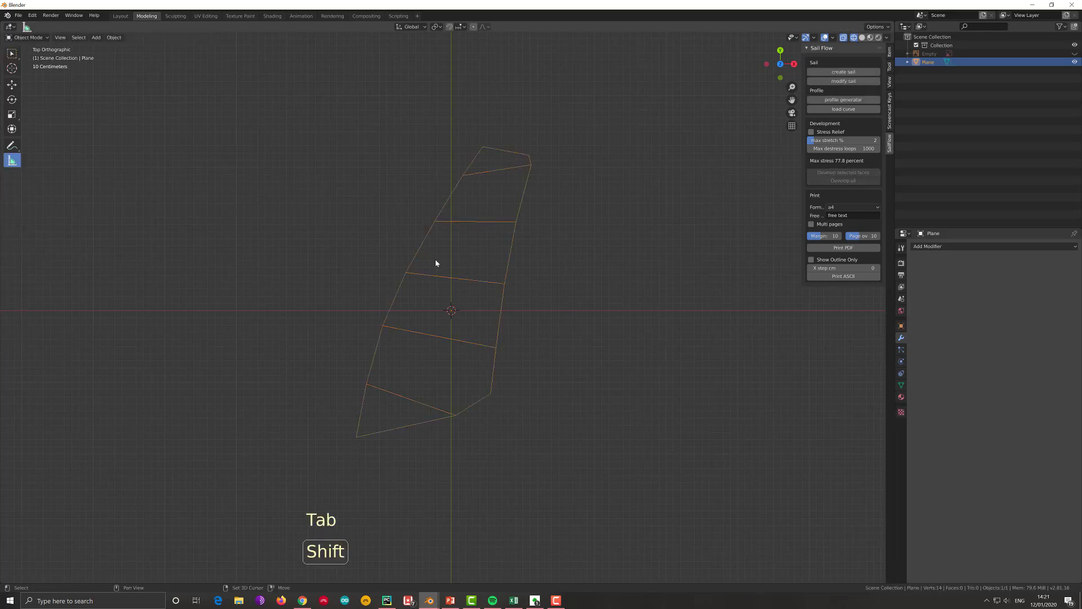
pyautogui.hotkey('shift', 'd')
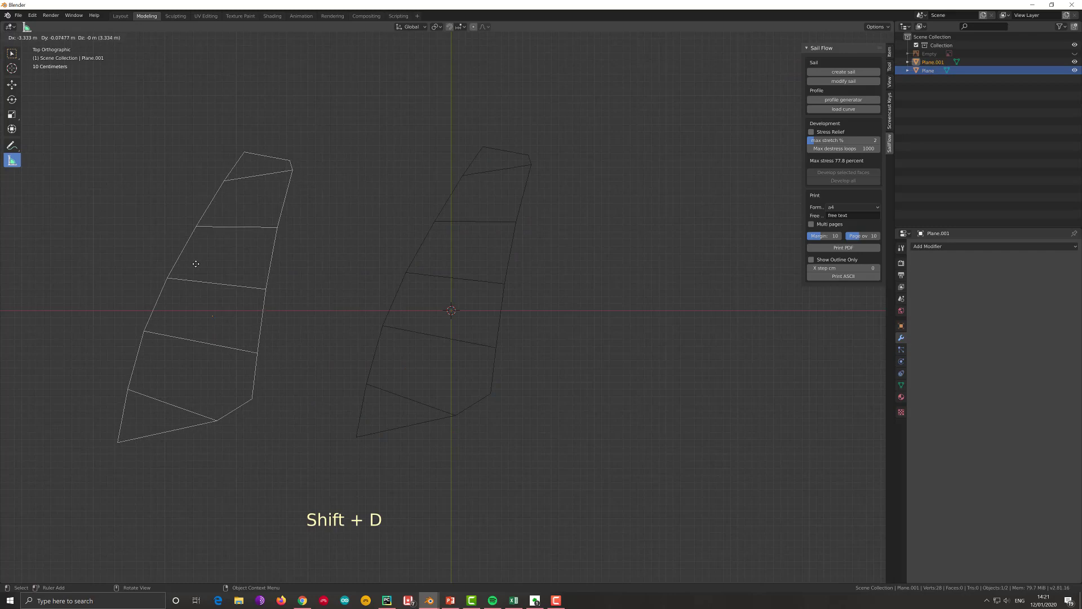
pyautogui.click(195, 263)
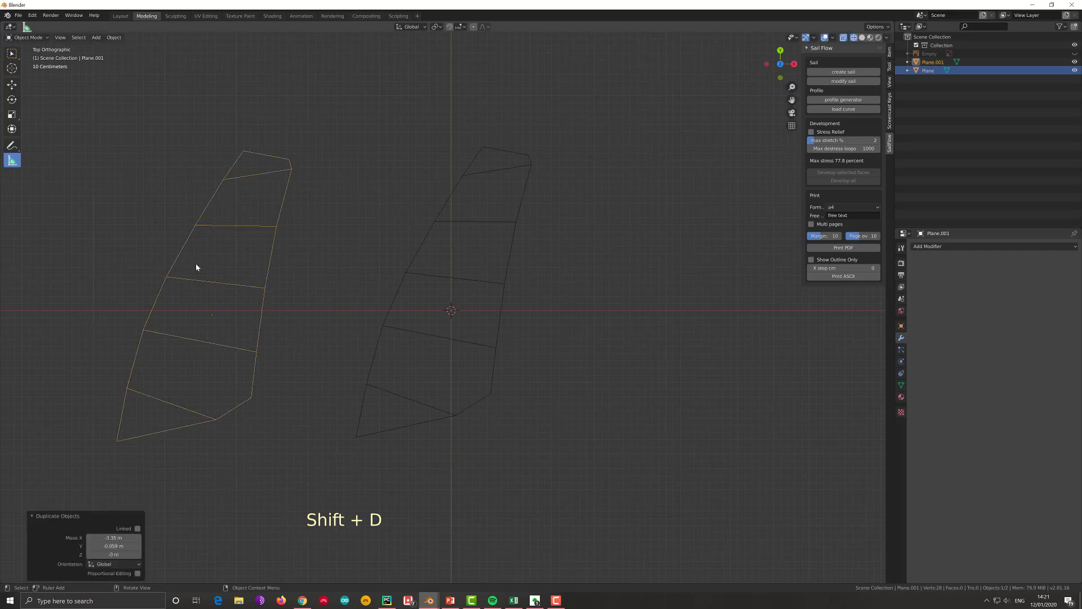
# - Fill all panels of the original sail outline with faces between the batten edges
pyautogui.click(471, 338)
pyautogui.press('Tab')
pyautogui.press('Tab')
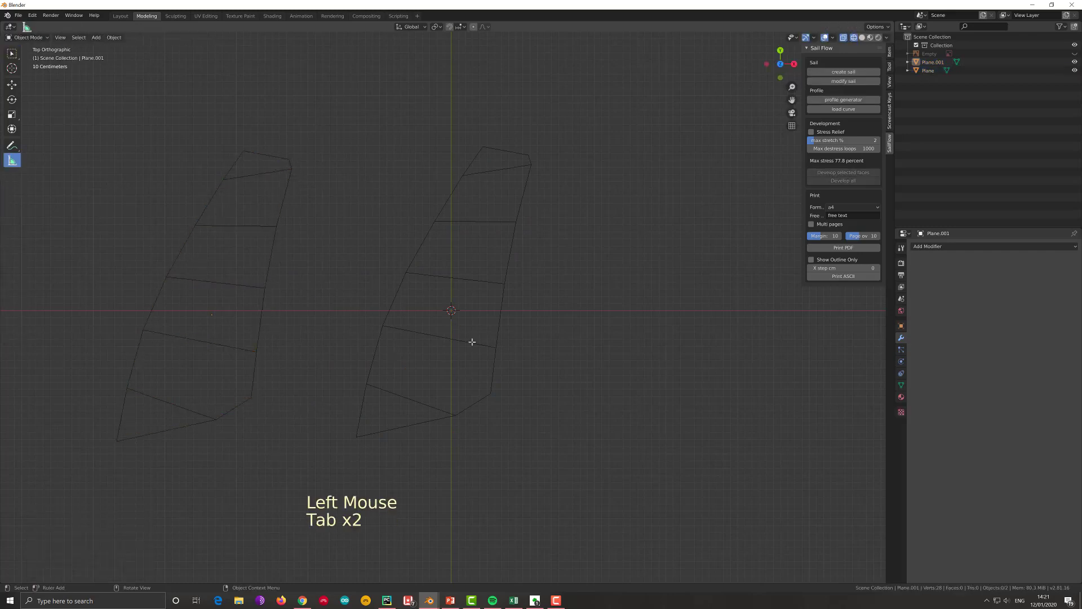
pyautogui.click(475, 340)
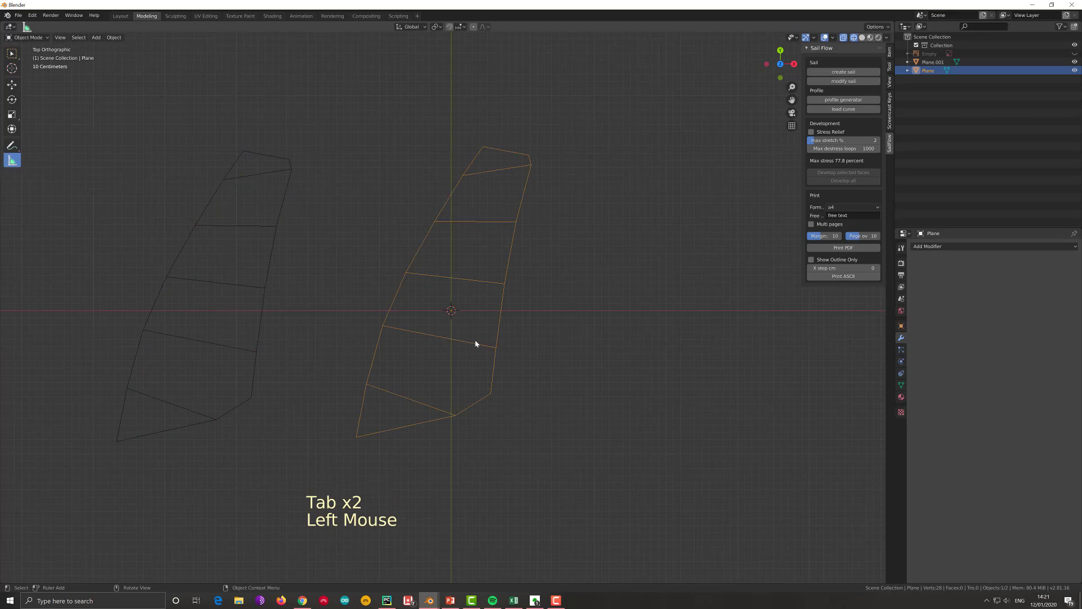
pyautogui.press('Tab')
pyautogui.press('a')
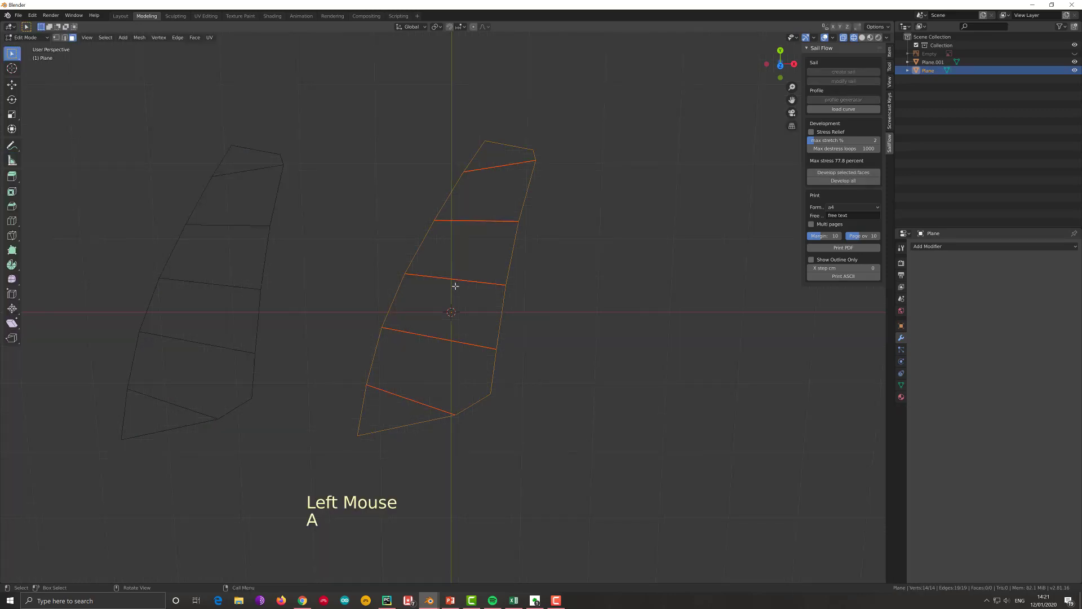
pyautogui.hotkey('ctrl', 't')
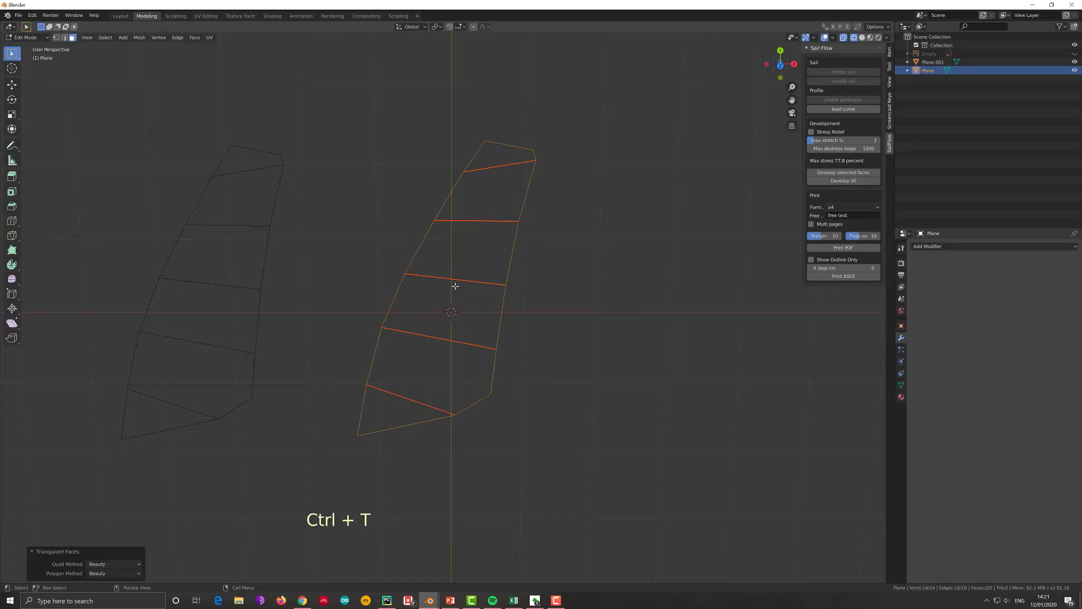
pyautogui.press('f')
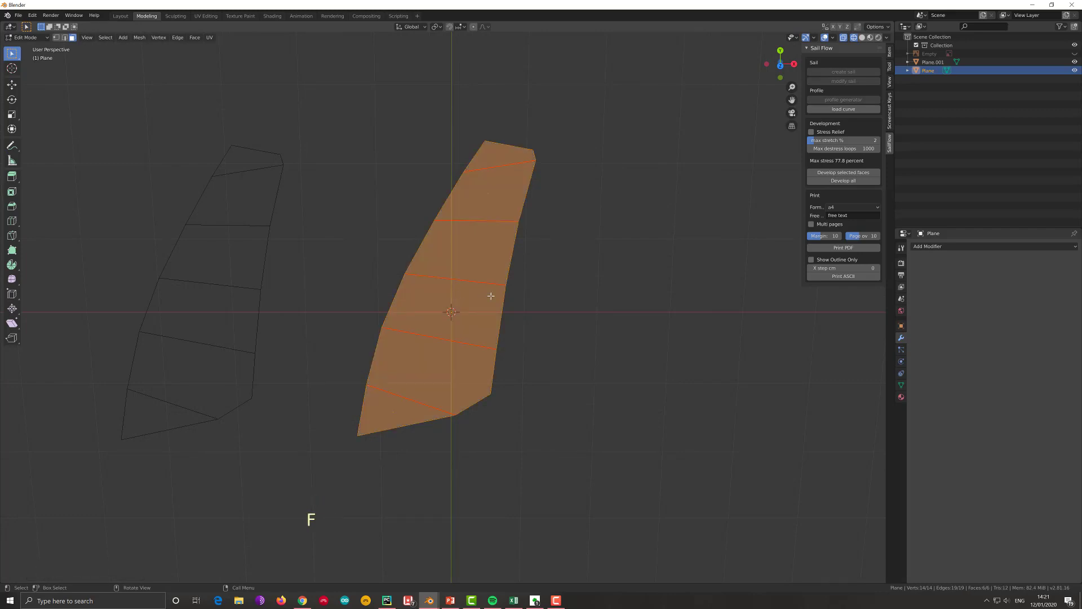
# - Return to Object Mode and add a Subdivision Surface modifier to the filled sail
pyautogui.press('Tab')
pyautogui.press('Tab')
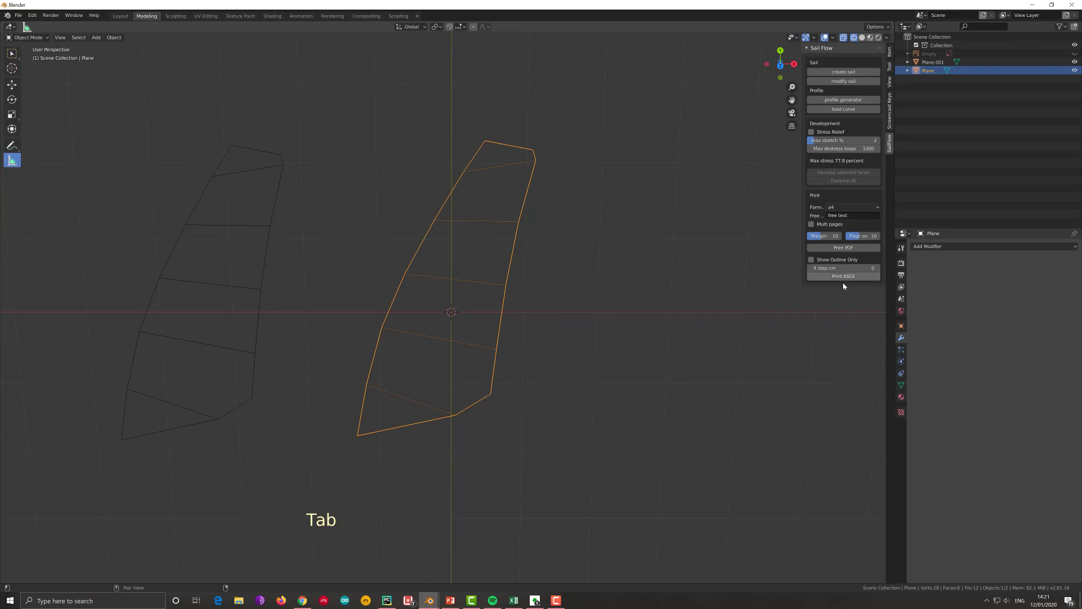
pyautogui.press('Tab')
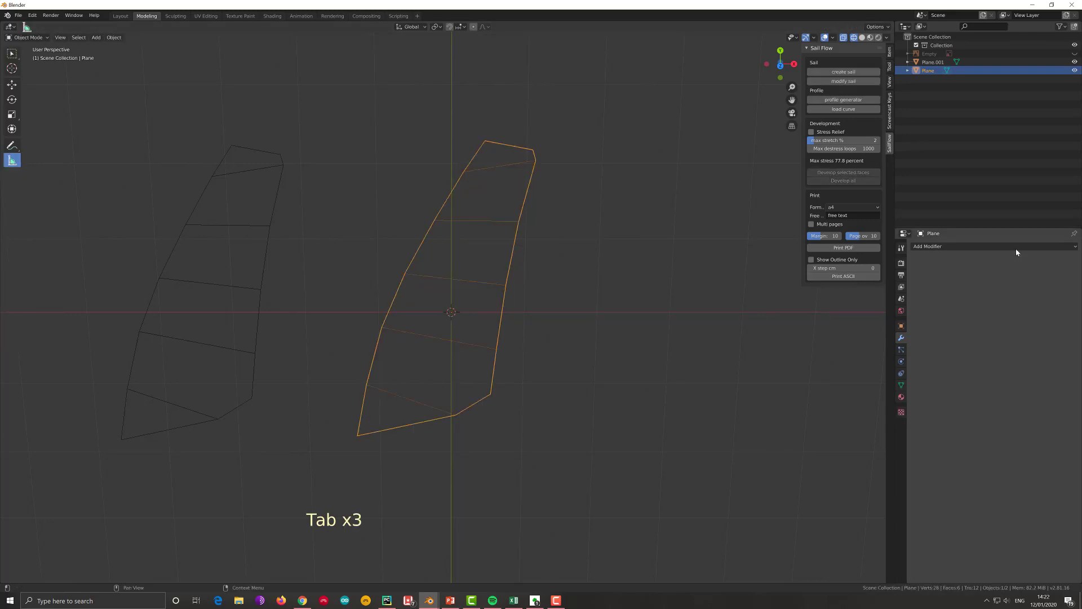
pyautogui.click(1002, 247)
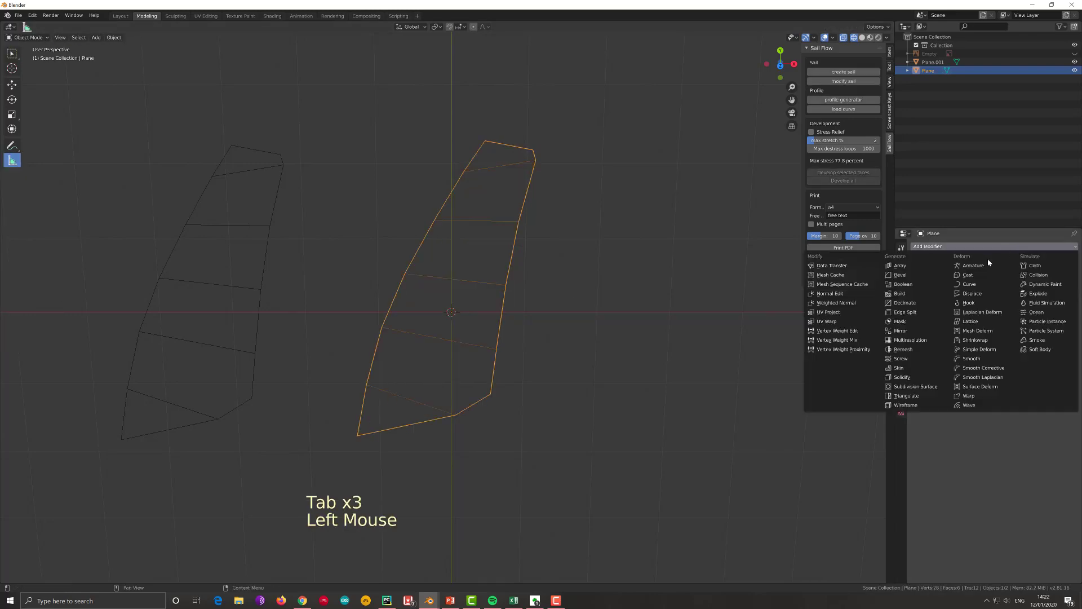
pyautogui.click(921, 389)
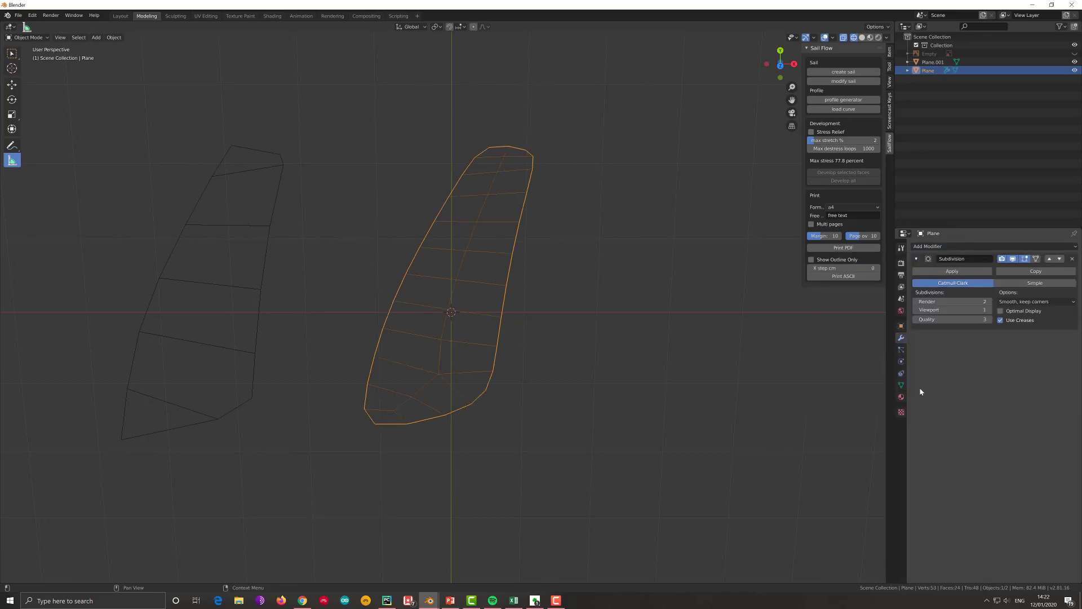
# - Switch the sail's Subdivision modifier to Simple with 5 viewport levels and apply it
pyautogui.click(1035, 282)
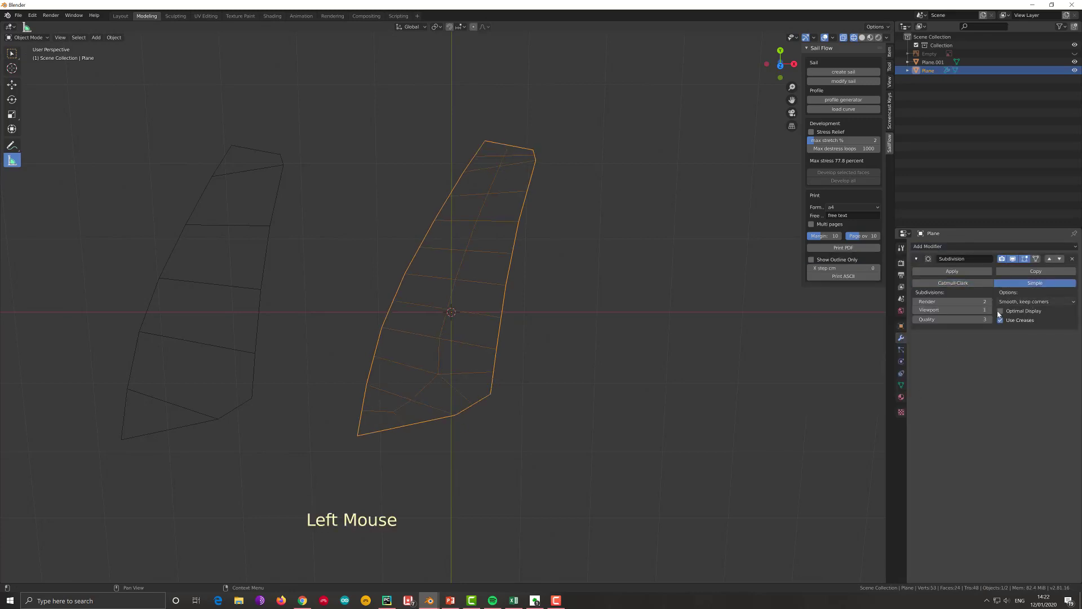
pyautogui.click(992, 311)
pyautogui.click(992, 312)
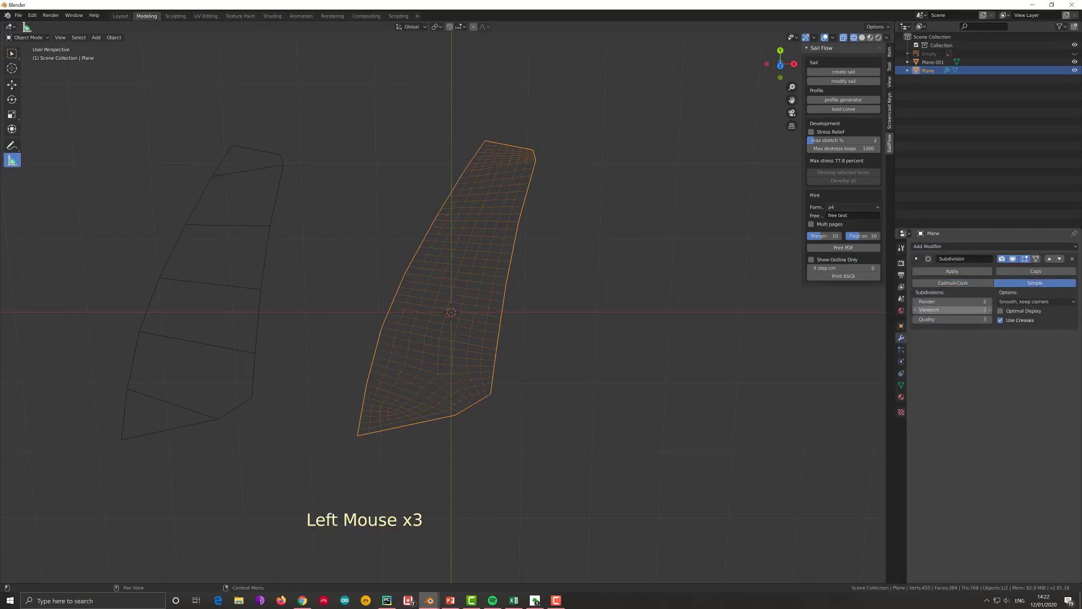
pyautogui.click(983, 310)
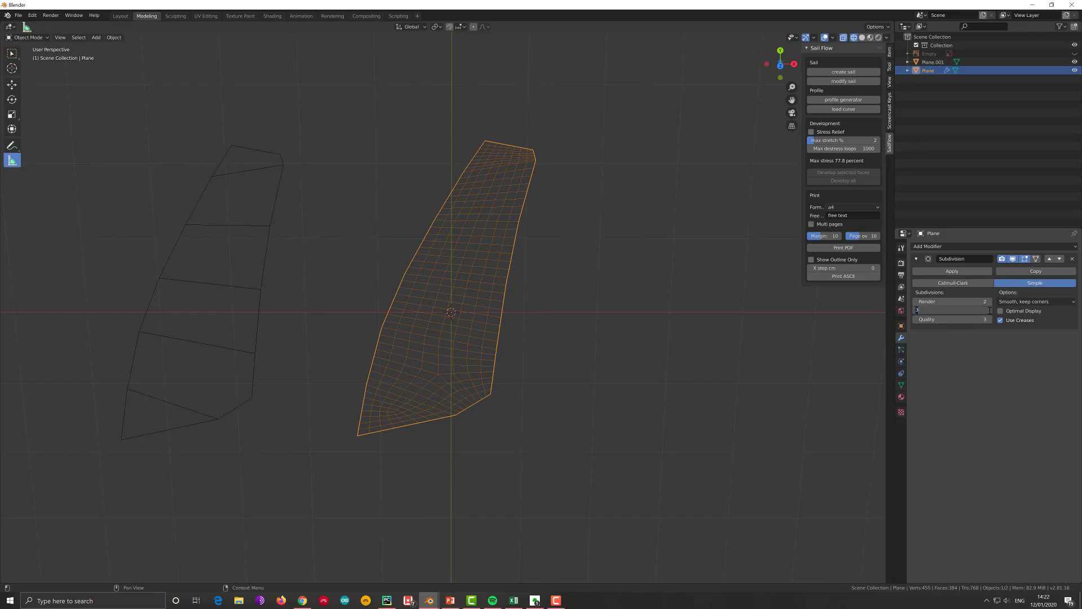
pyautogui.write('5')
pyautogui.press('Return')
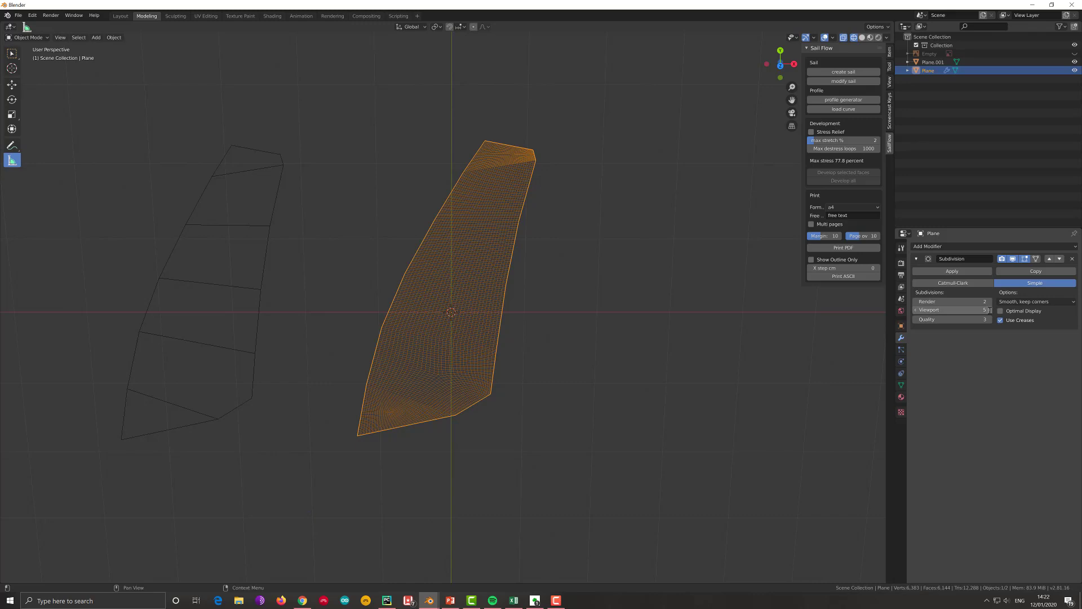
pyautogui.click(916, 310)
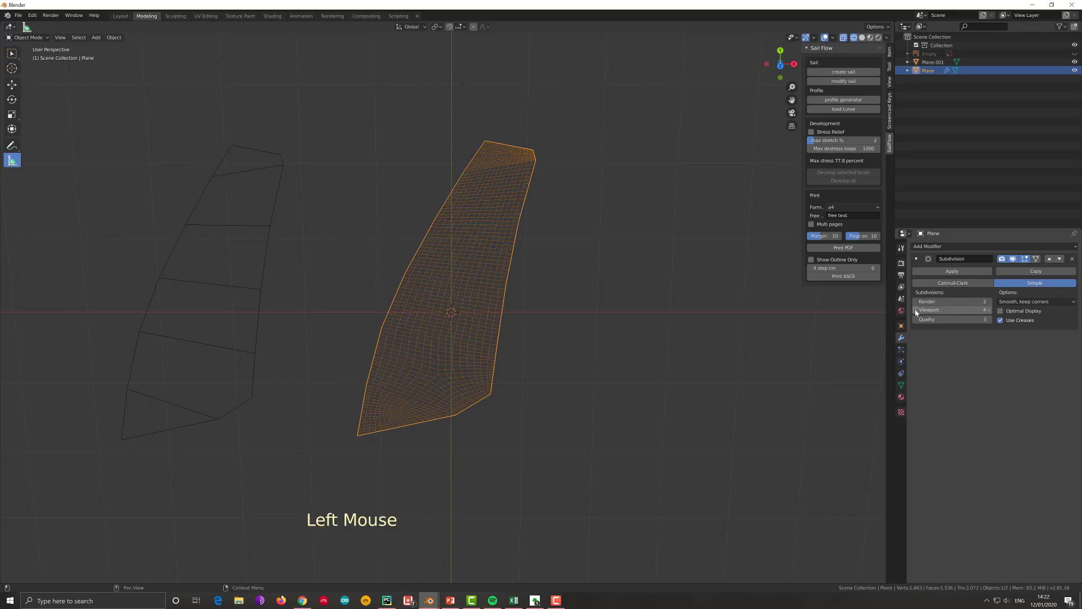
pyautogui.click(989, 310)
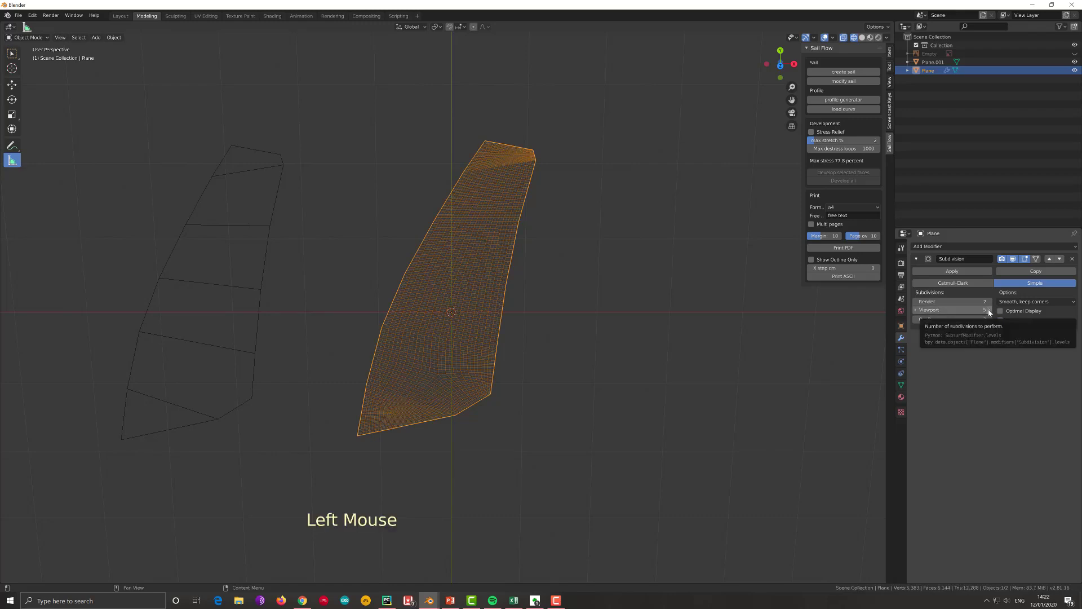
pyautogui.click(952, 272)
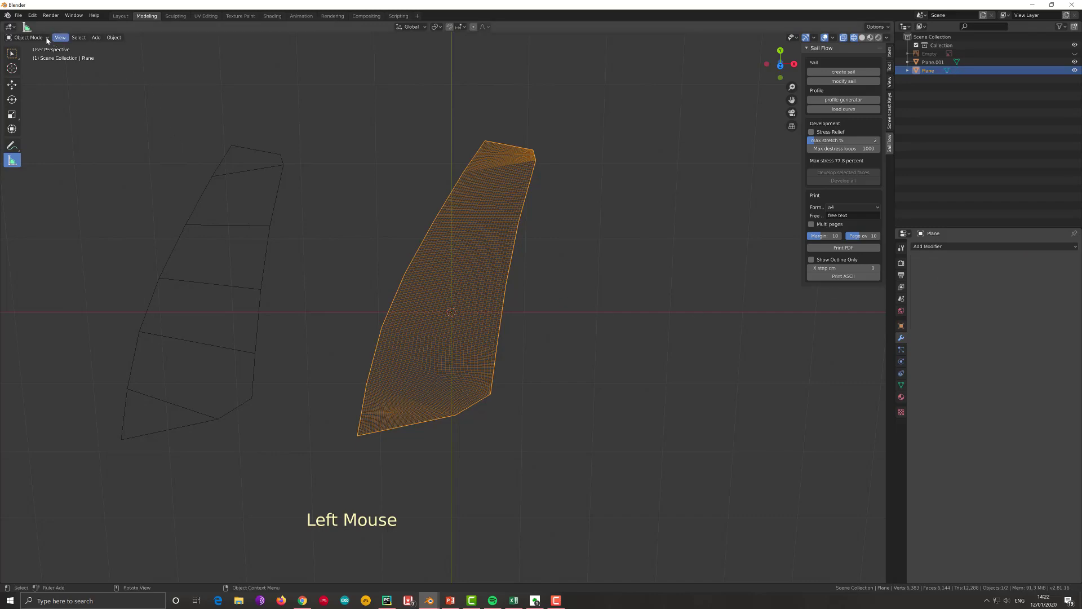
# - Triangulate all faces of the subdivided sail in Edit Mode and return to Object Mode
pyautogui.press('Tab')
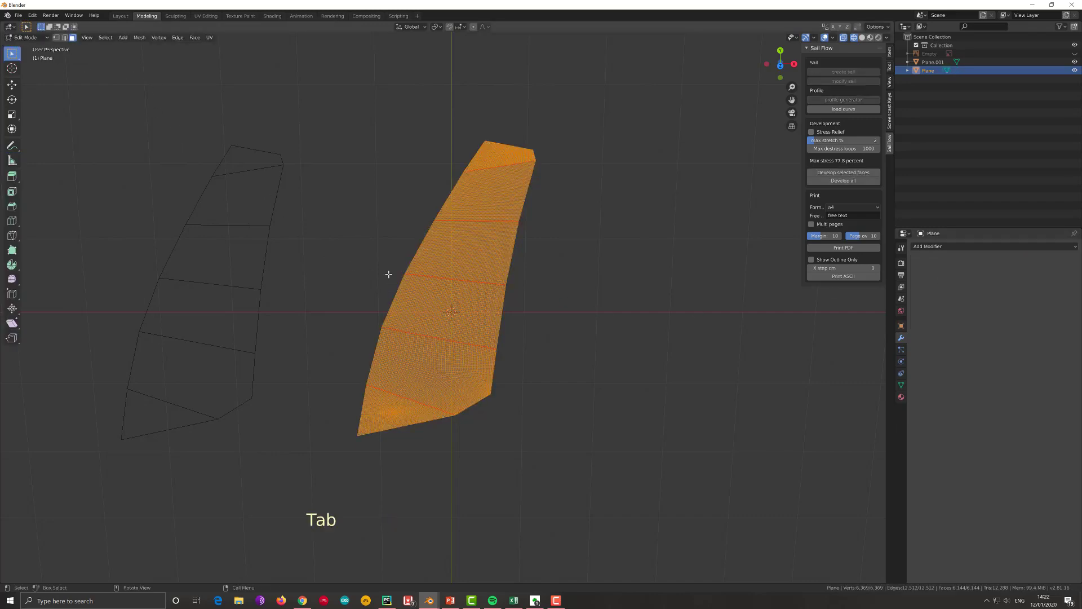
pyautogui.hotkey('ctrl', 't')
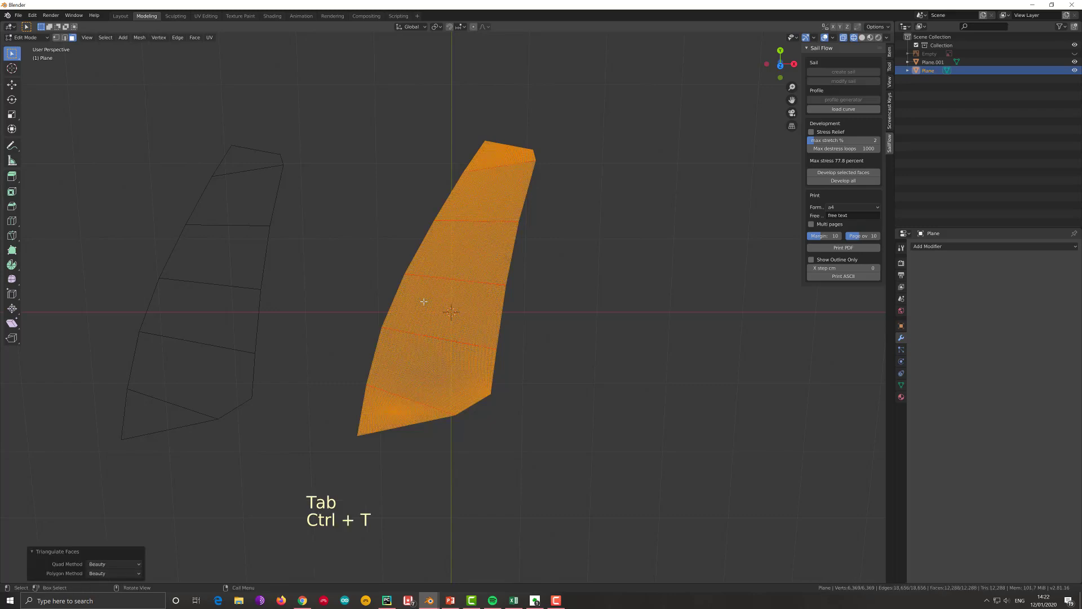
pyautogui.moveTo(440, 317); pyautogui.dragTo(477, 262, button='middle')
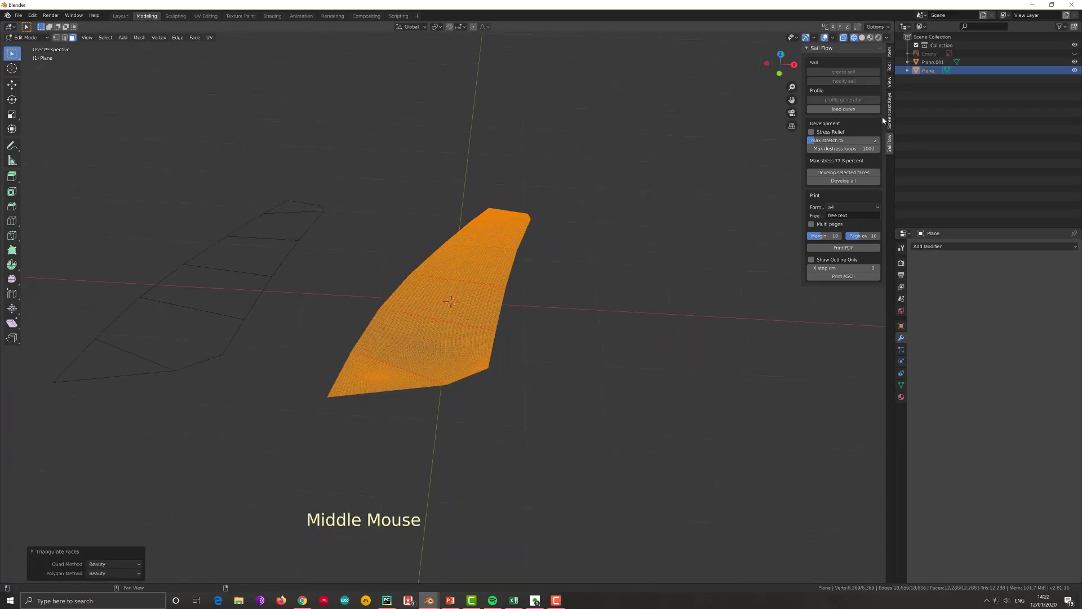
pyautogui.press('Tab')
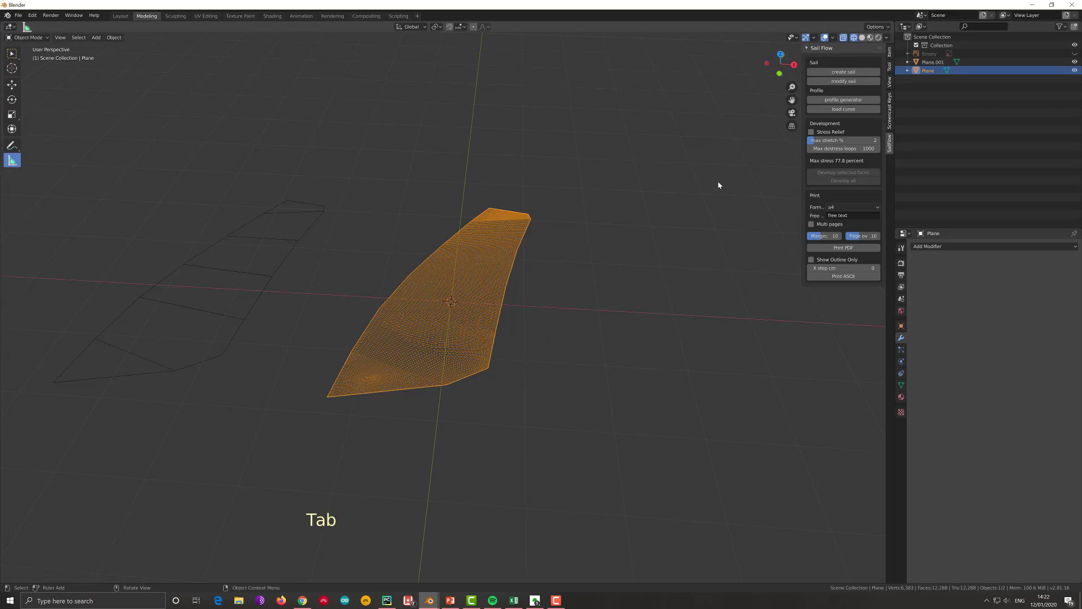
# - Generate a Naca 4 profile on the sail with max camber 5 and camber position 15
pyautogui.click(831, 100)
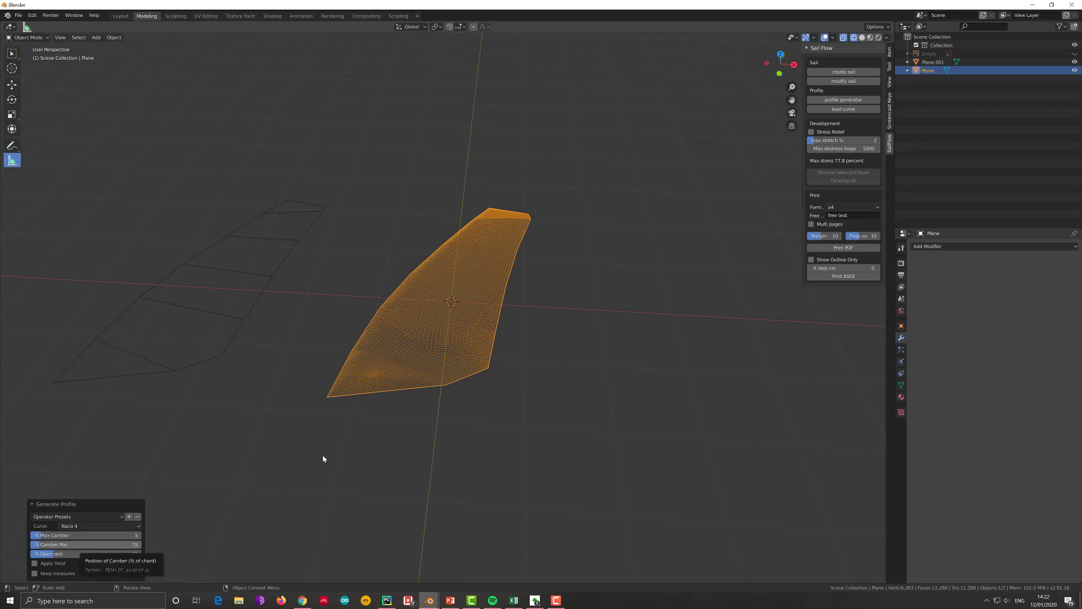
pyautogui.moveTo(324, 457); pyautogui.dragTo(390, 441, button='middle')
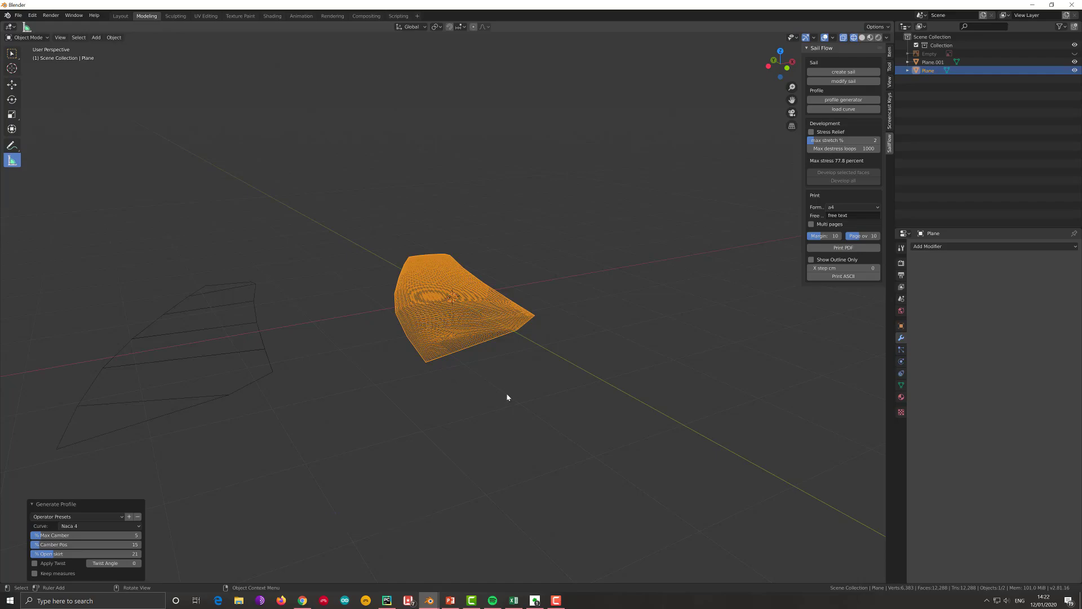
pyautogui.click(506, 364)
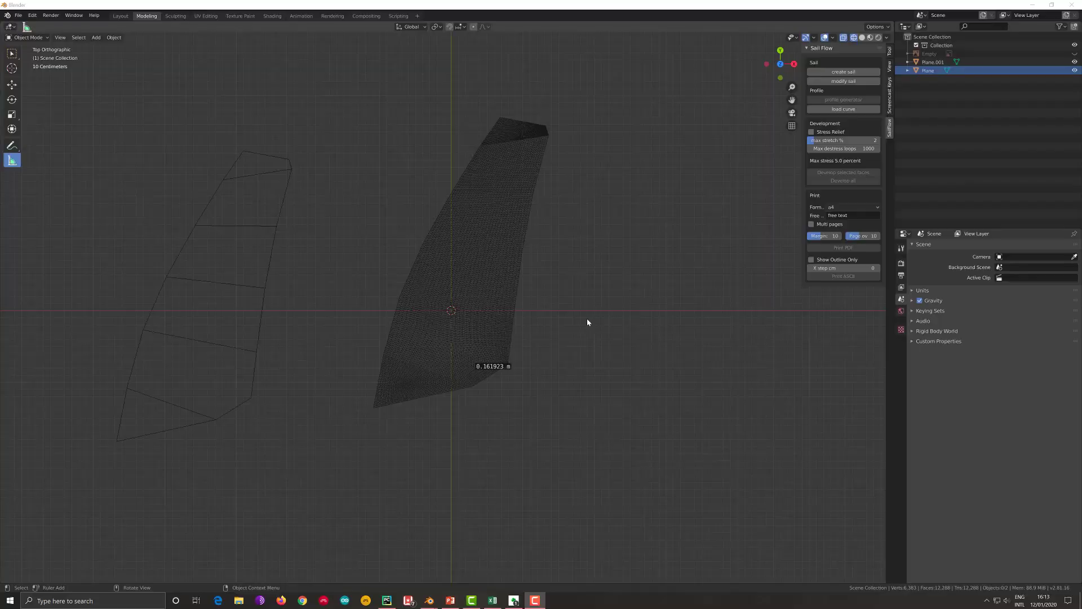
# - In Edit Mode, select all linked faces of the sail's second panel from the foot, delimited by seams
pyautogui.click(480, 333)
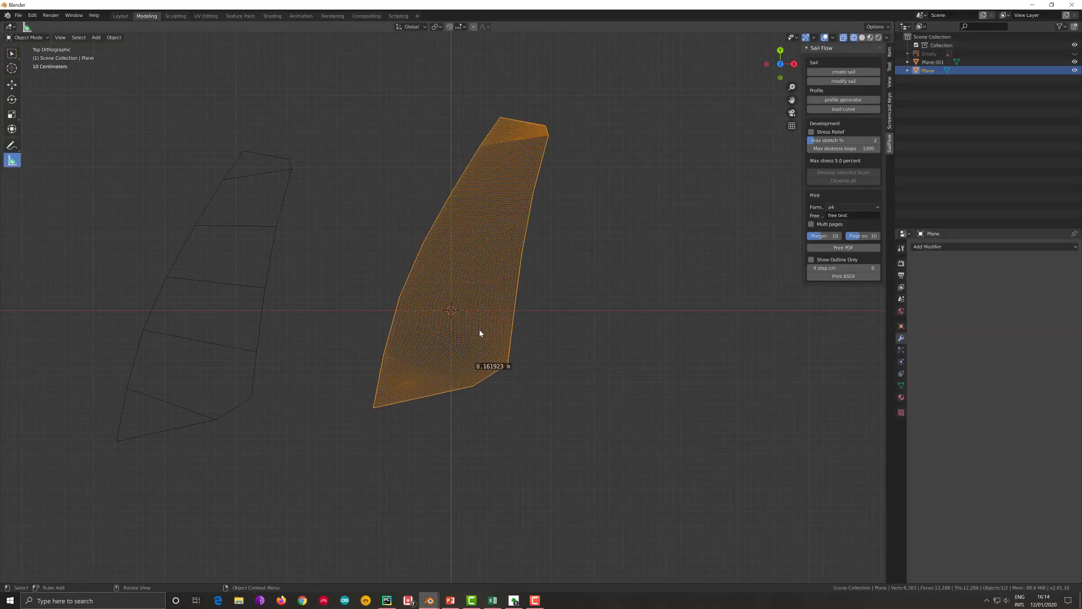
pyautogui.press('Tab')
pyautogui.click(479, 329)
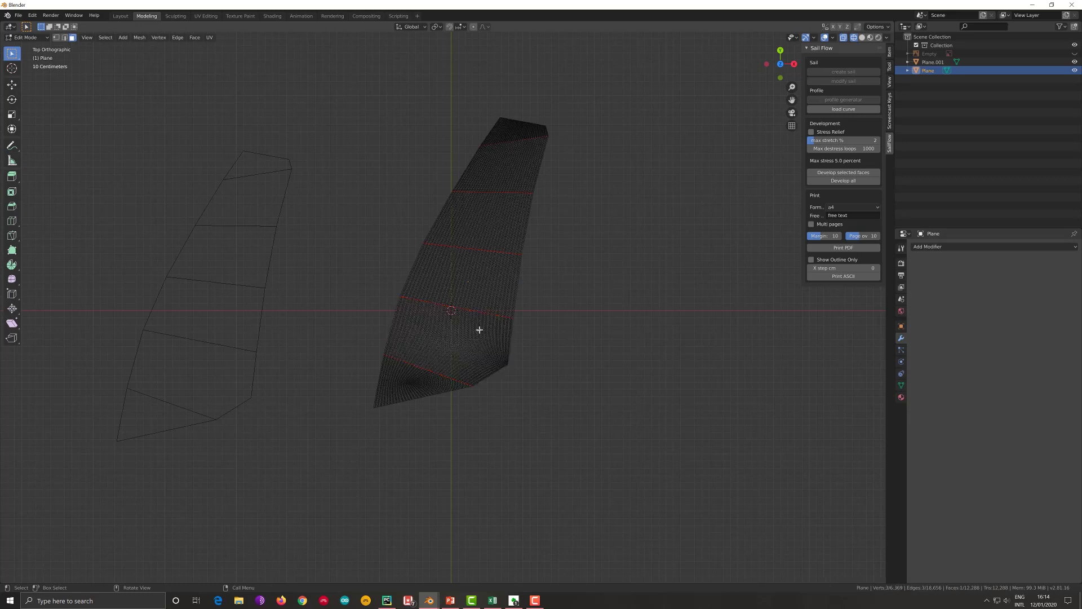
pyautogui.hotkey('ctrl', 'l')
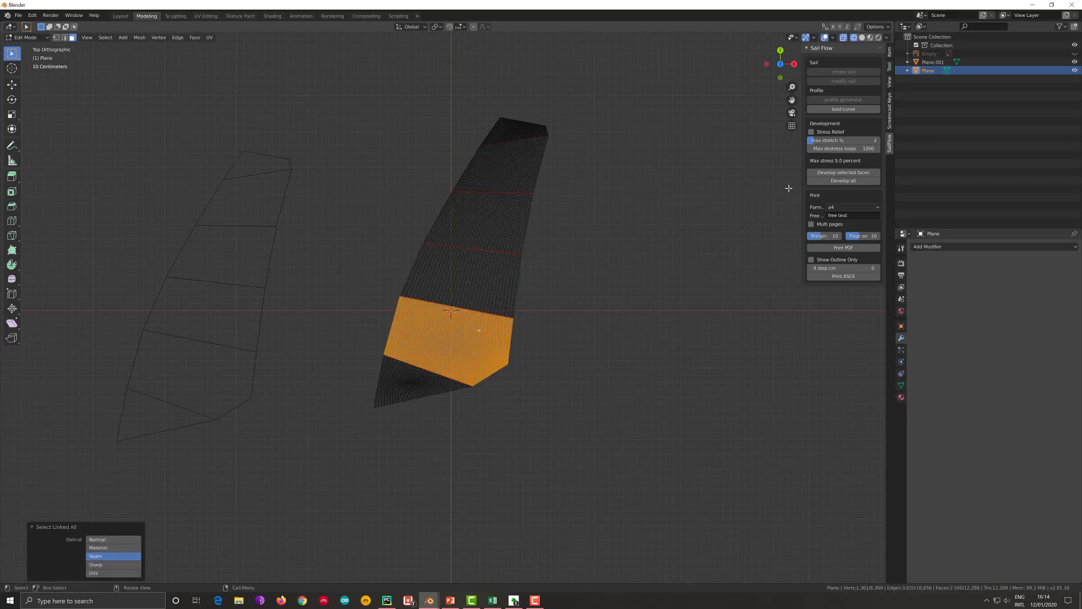
# - Turn on the Screencast Keys display and develop the selected sail panel's faces with Sail Flow
pyautogui.click(890, 127)
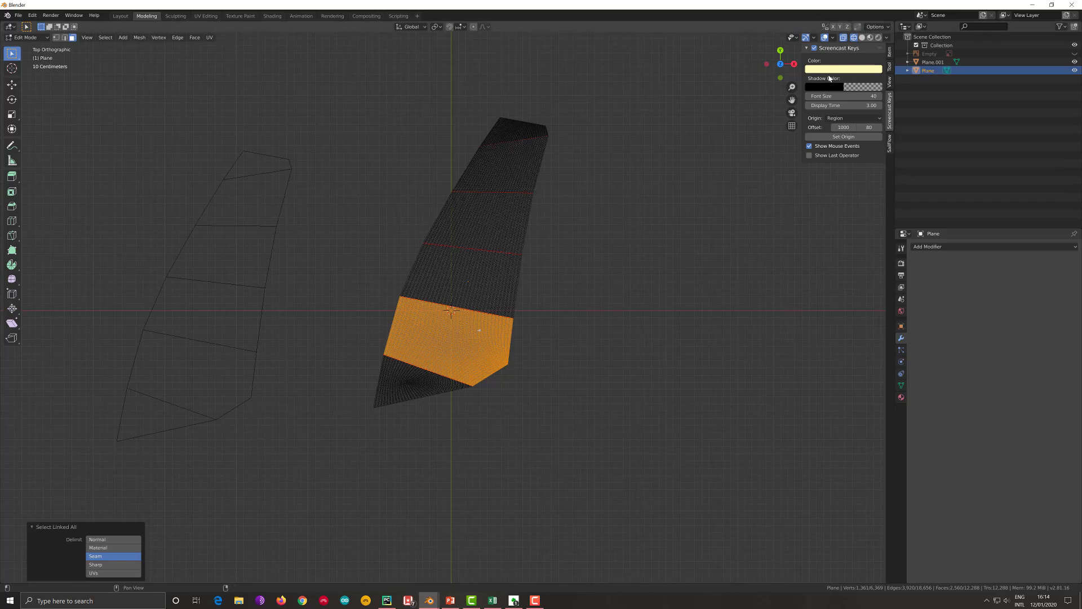
pyautogui.click(815, 48)
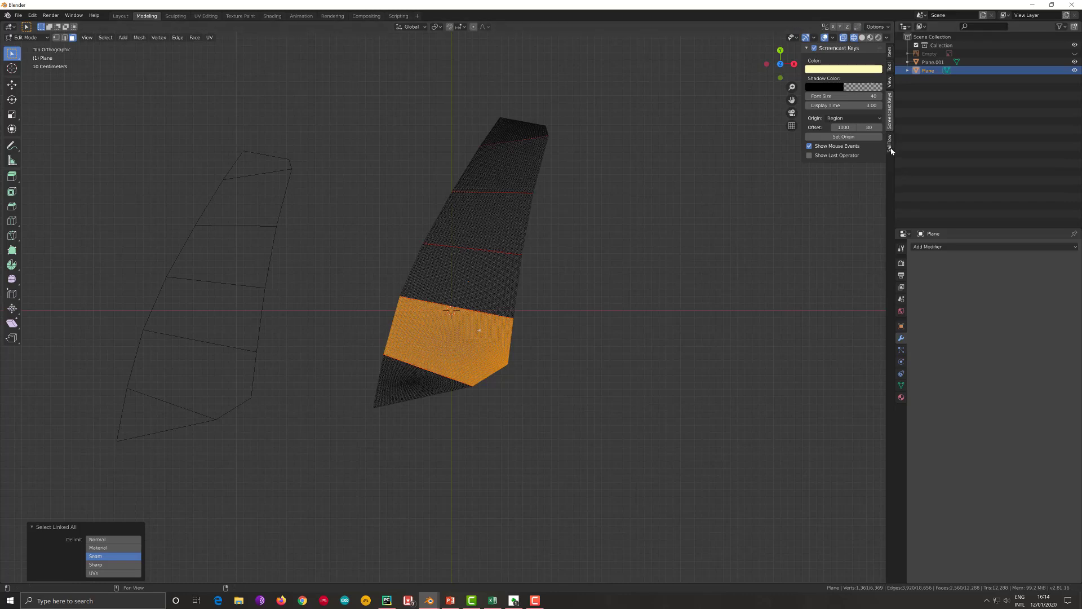
pyautogui.click(889, 145)
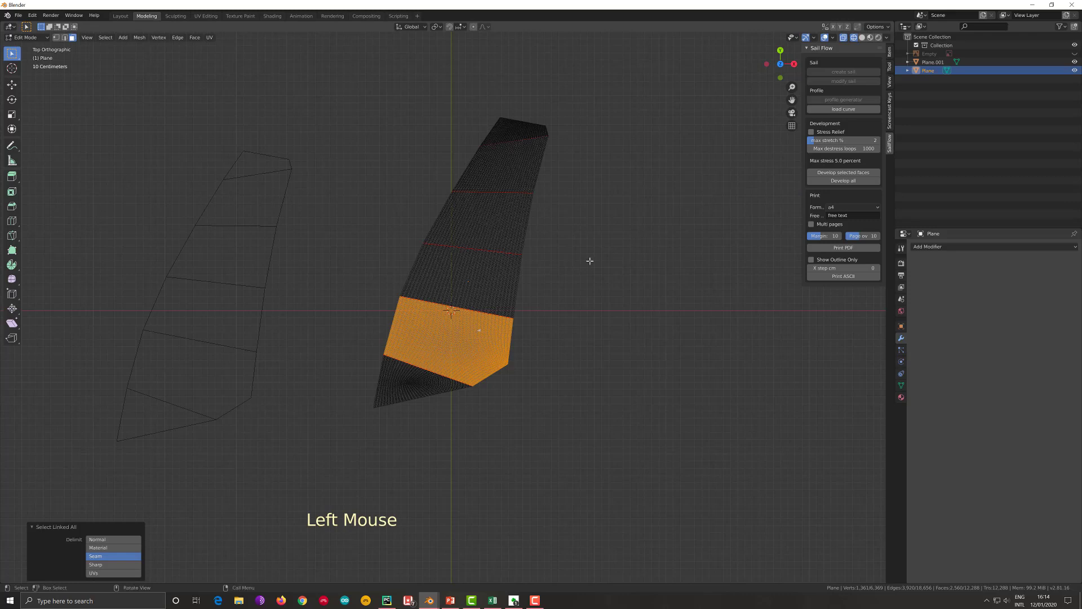
pyautogui.click(860, 174)
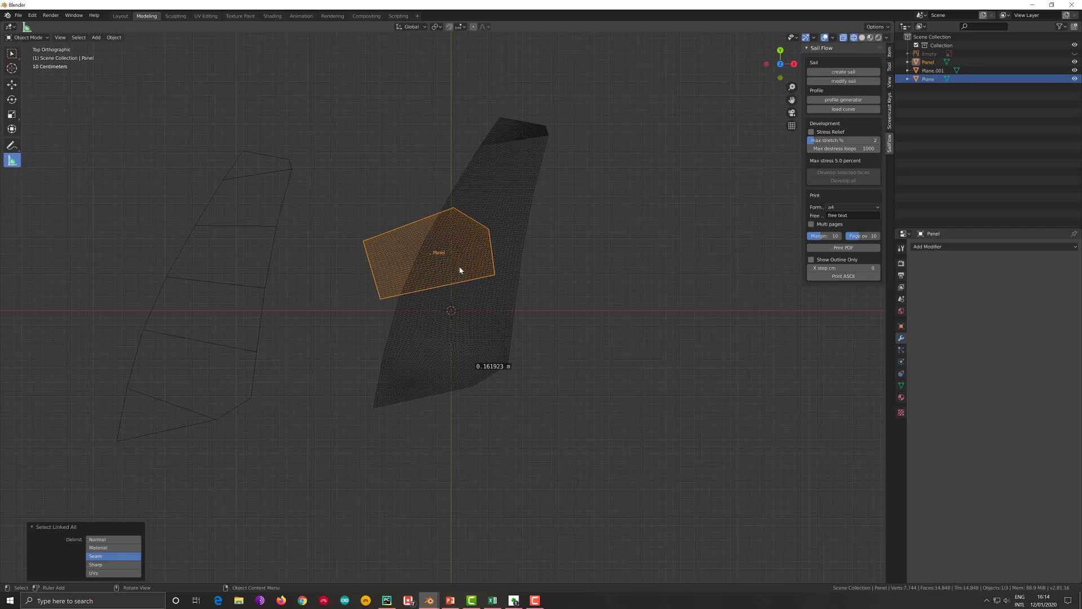
# - Mirror the developed panel along its local Y axis and move it beside the sail, about 2.4 m in X and -1.73 m in Y
pyautogui.rightClick(460, 270)
pyautogui.moveTo(461, 269)
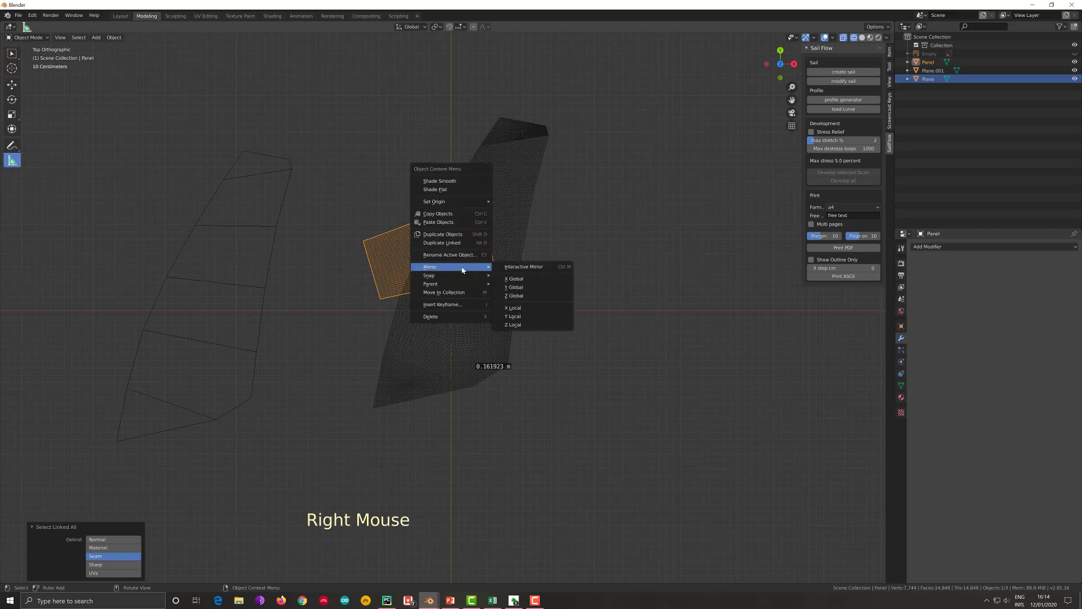
pyautogui.click(514, 319)
pyautogui.press('g')
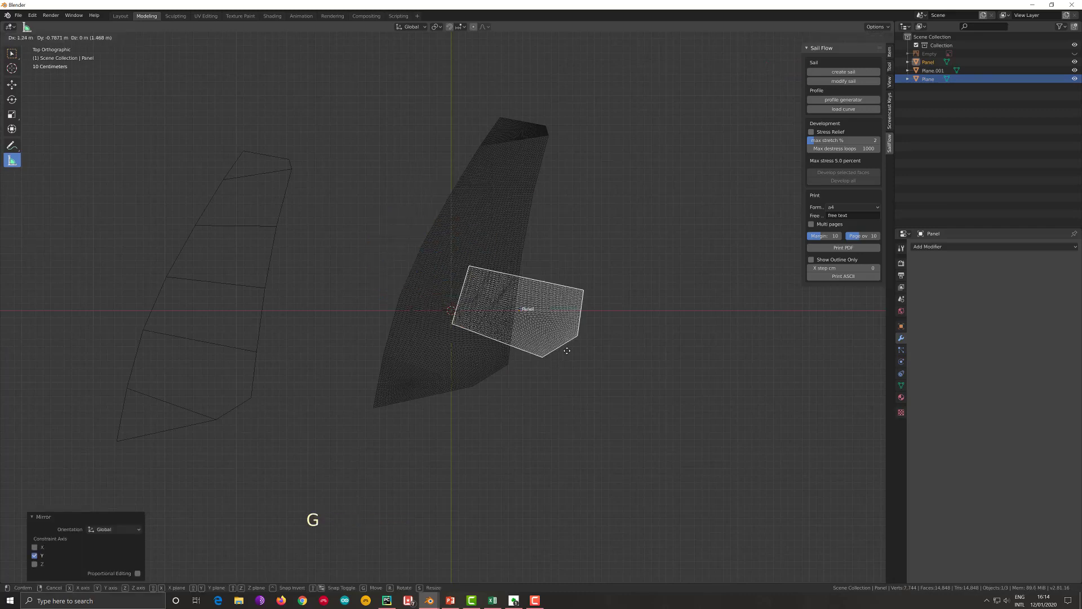
pyautogui.click(626, 393)
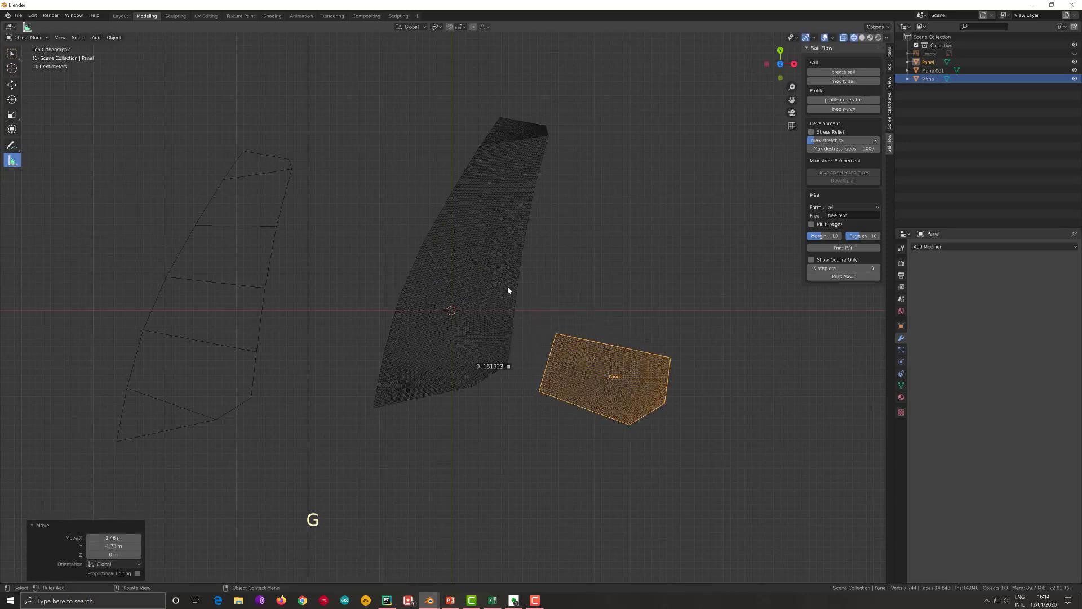
# - Select the sail's third panel from the foot up to its seams and develop its faces
pyautogui.click(508, 290)
pyautogui.click(507, 290)
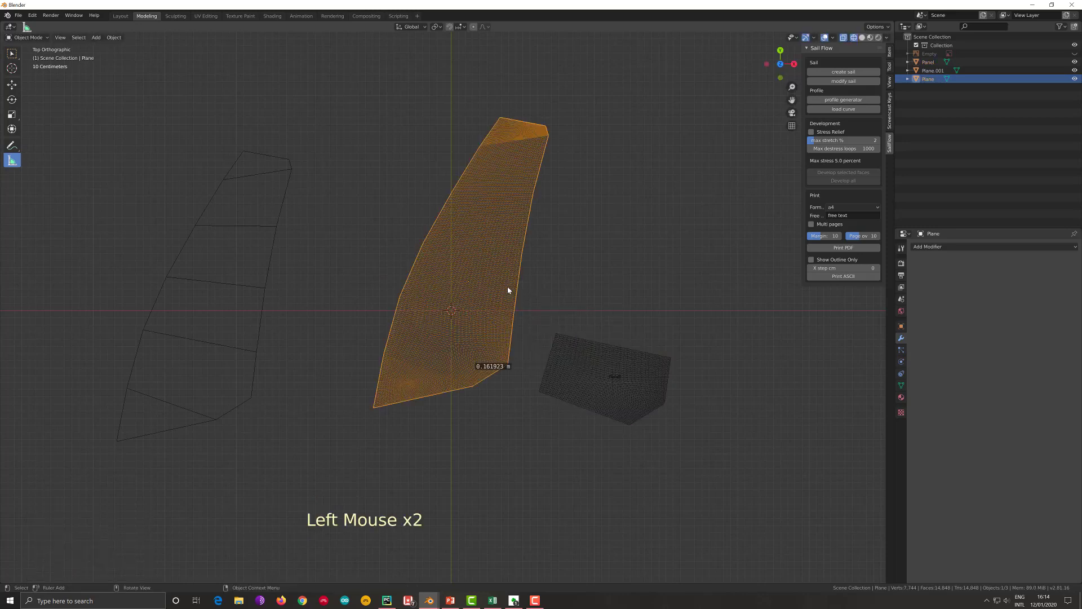
pyautogui.press('Tab')
pyautogui.click(507, 288)
pyautogui.hotkey('ctrl', 'l')
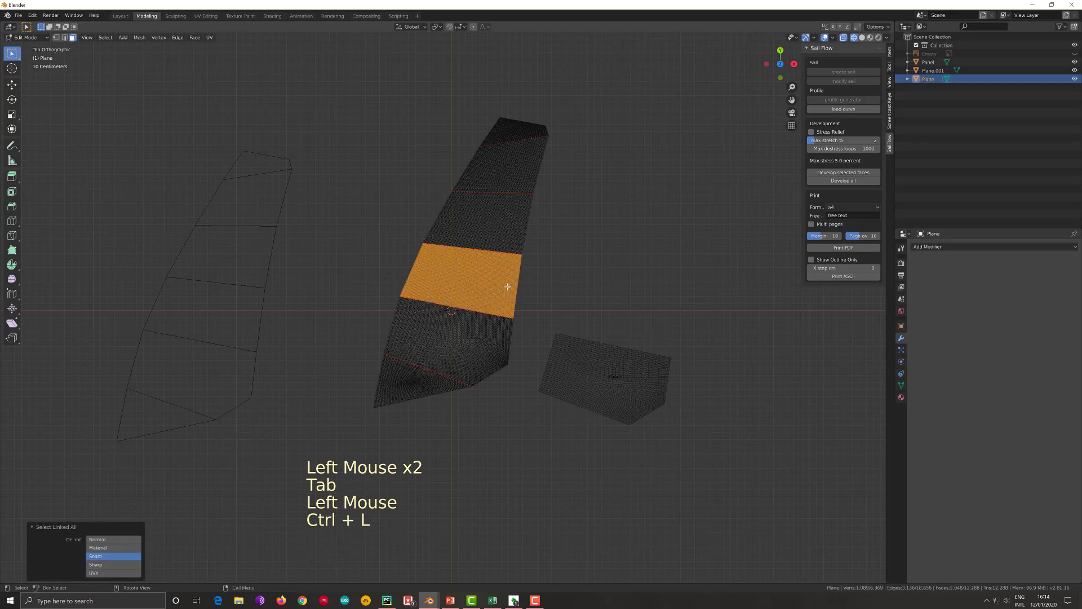
pyautogui.click(817, 173)
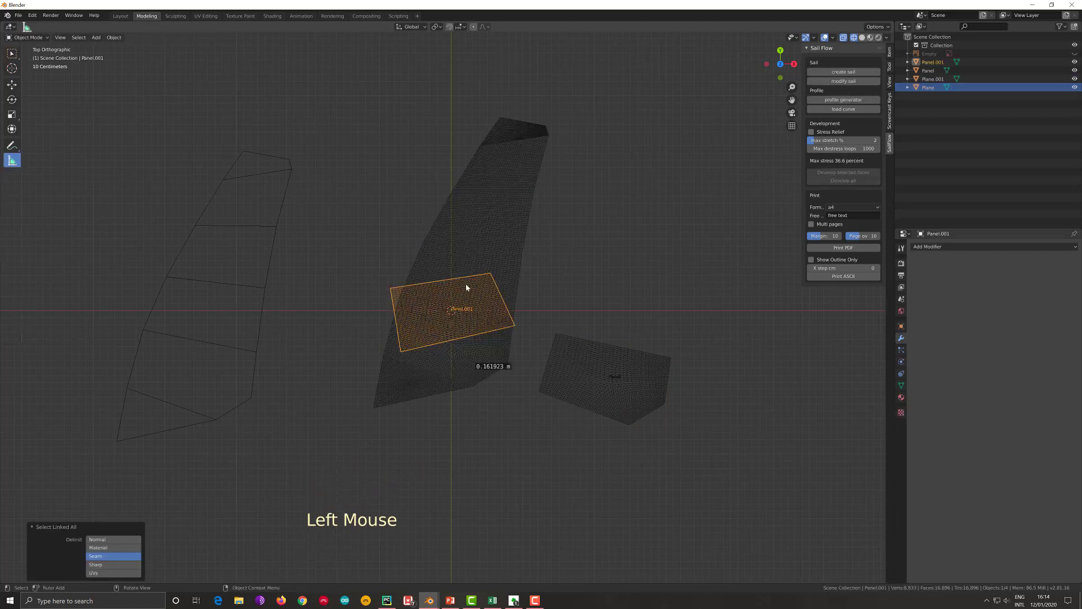
# - Mirror the new panel along local Y and place it above the first developed panel, about 2.42 m in X and 0.063 m in Y
pyautogui.rightClick(467, 302)
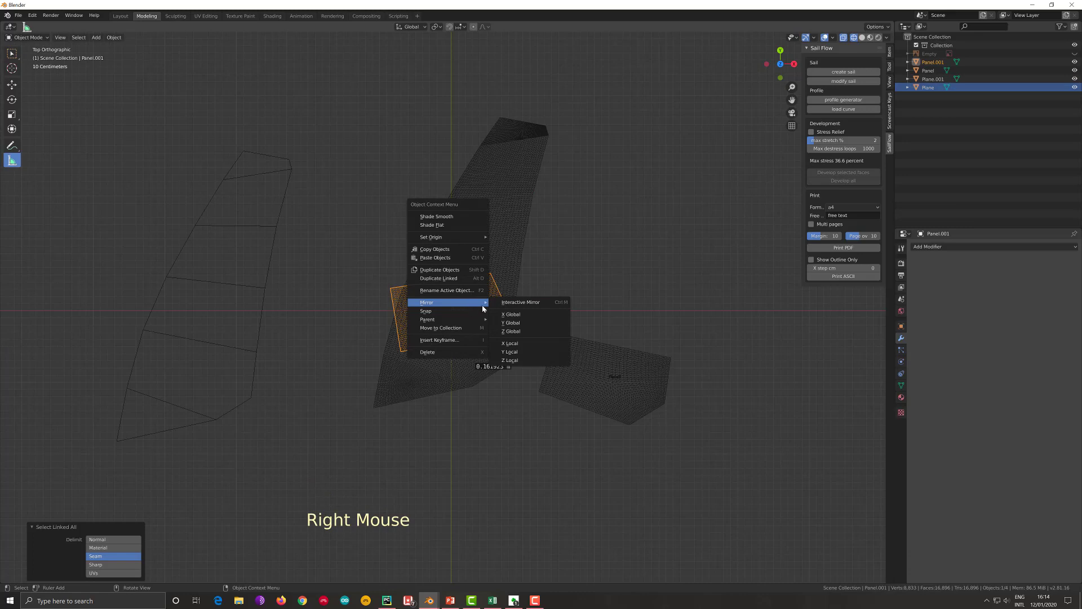
pyautogui.click(510, 352)
pyautogui.press('g')
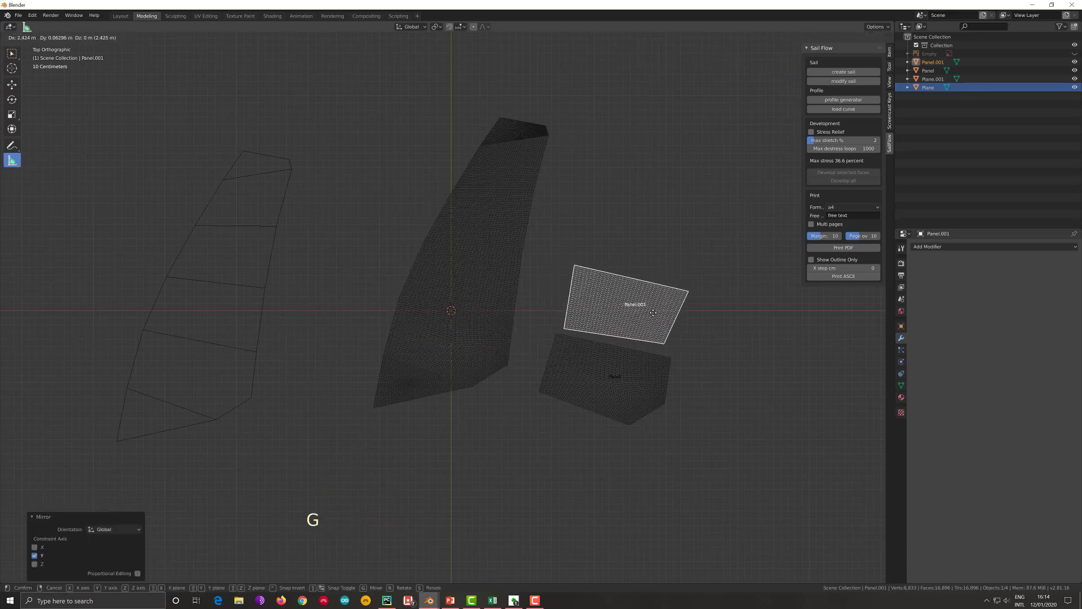
pyautogui.click(653, 313)
# - Mirror the second developed panel along its local X axis and again along its local Y axis
pyautogui.rightClick(653, 314)
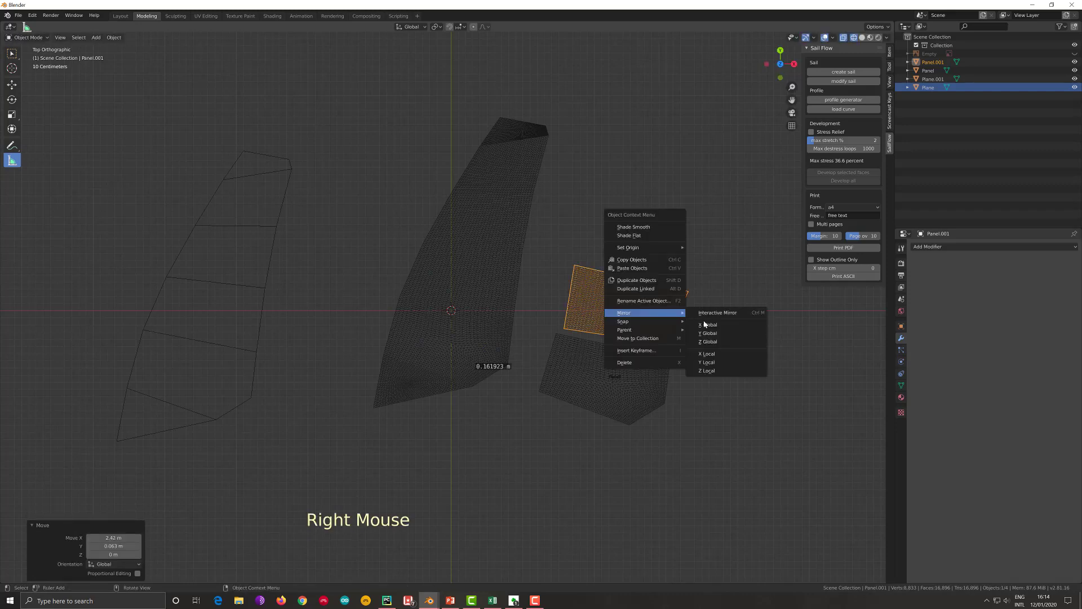
pyautogui.click(709, 354)
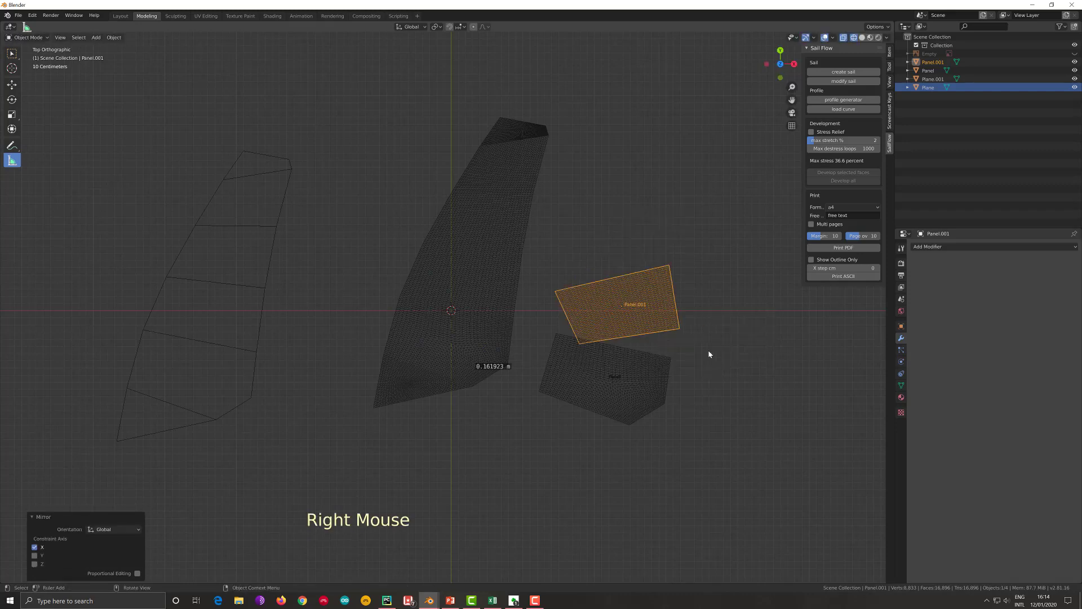
pyautogui.rightClick(666, 329)
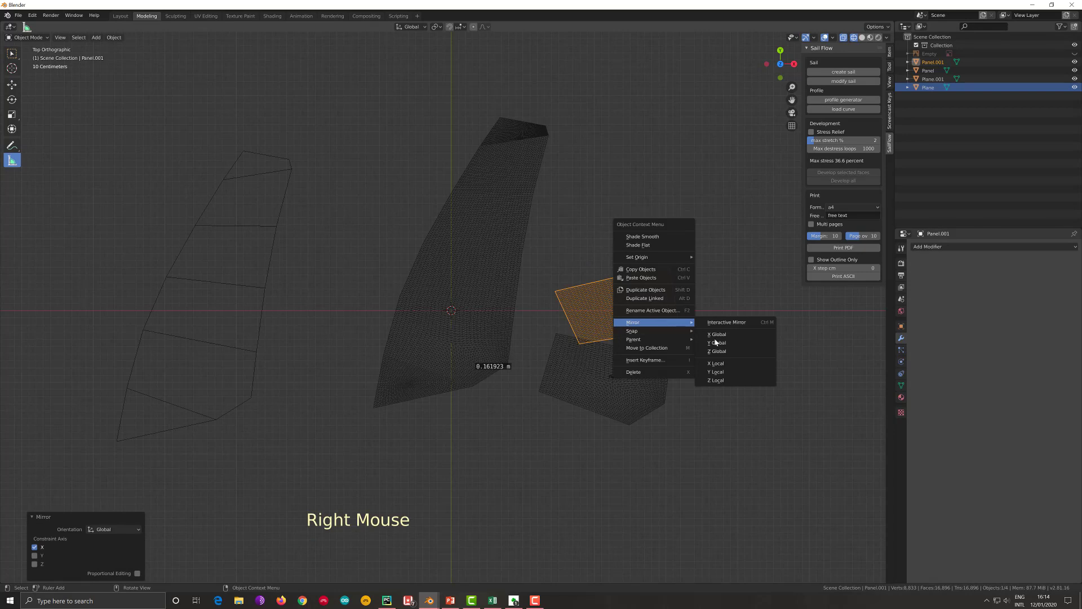
pyautogui.click(717, 371)
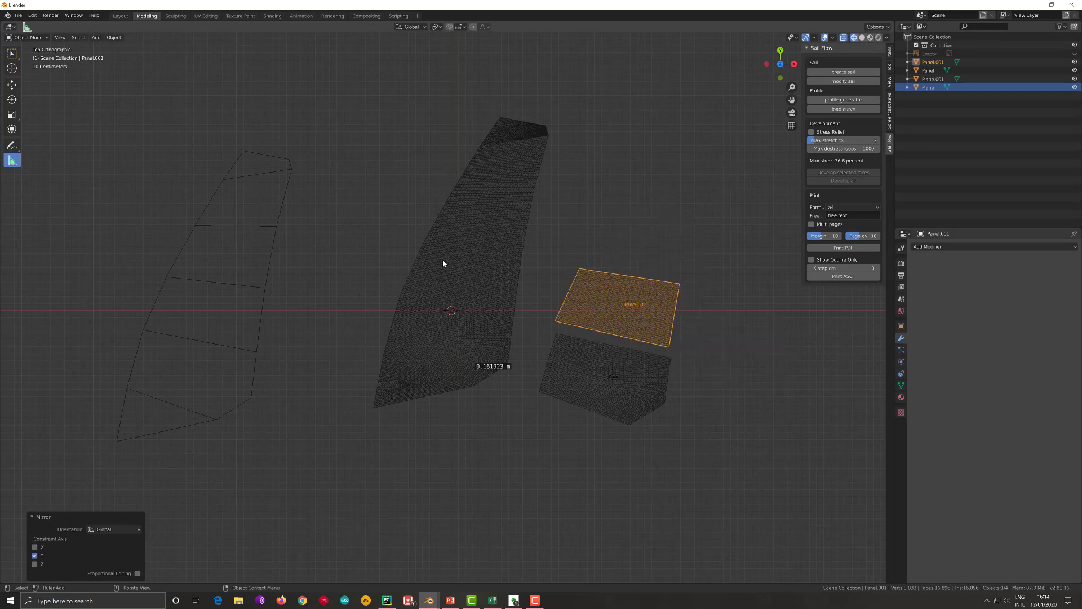
# - Select the sail's fourth panel from the foot up to its seams and develop its faces
pyautogui.click(467, 238)
pyautogui.press('Tab')
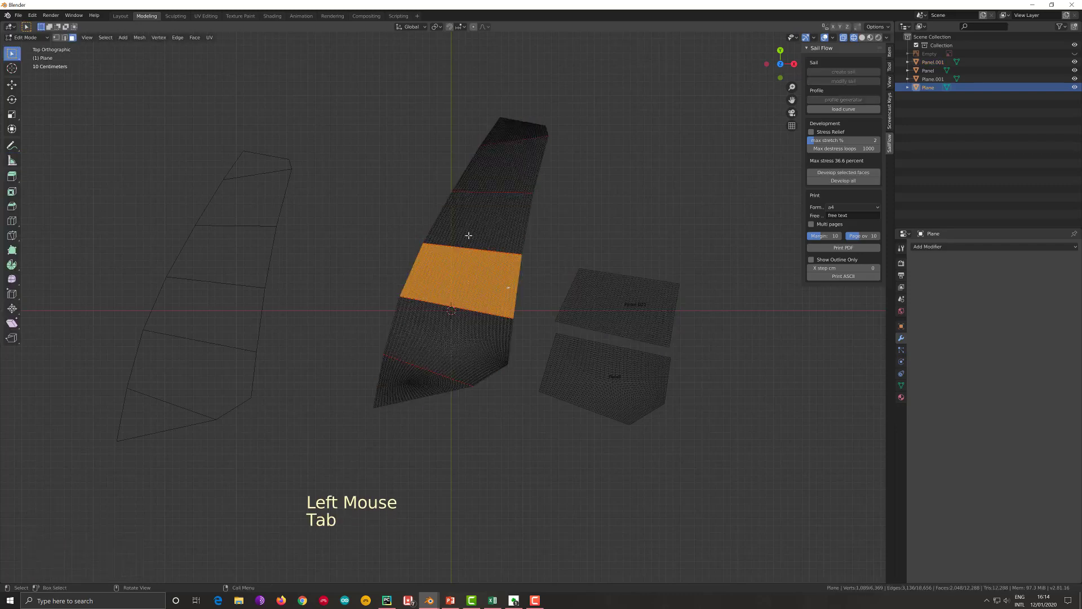
pyautogui.click(468, 235)
pyautogui.hotkey('ctrl', 'l')
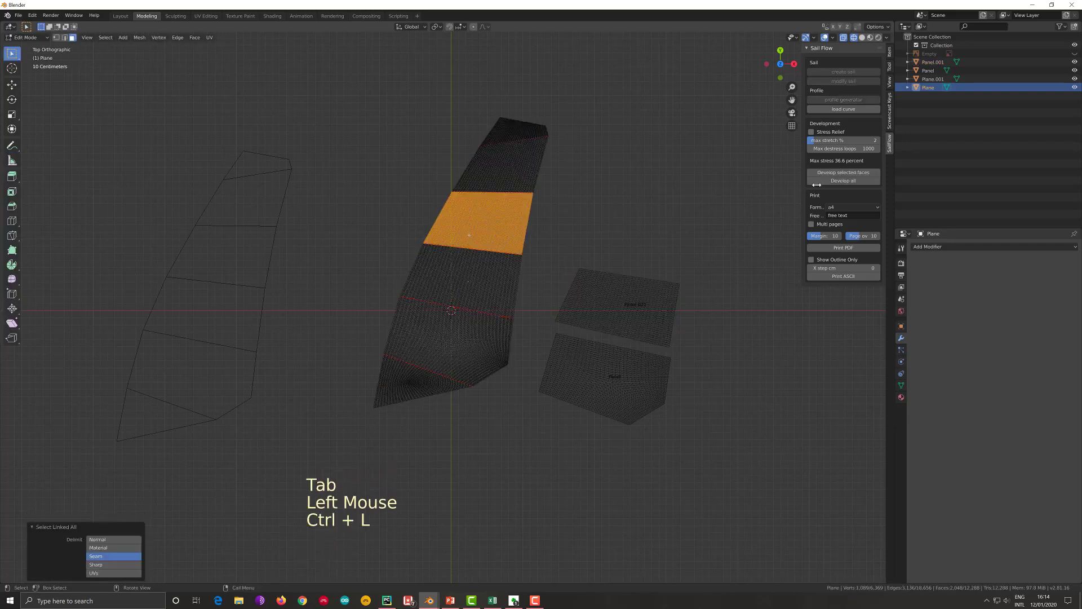
pyautogui.click(867, 173)
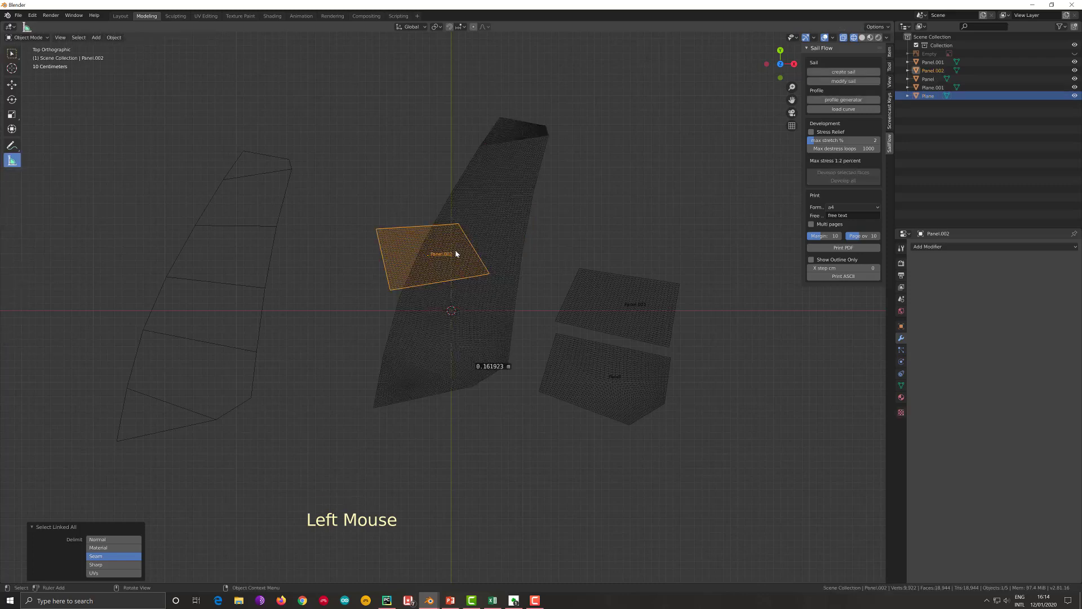
# - Move the new panel about 3.04 m in X and 0.327 m in Y, above the second developed panel, and mirror it along local X
pyautogui.press('g')
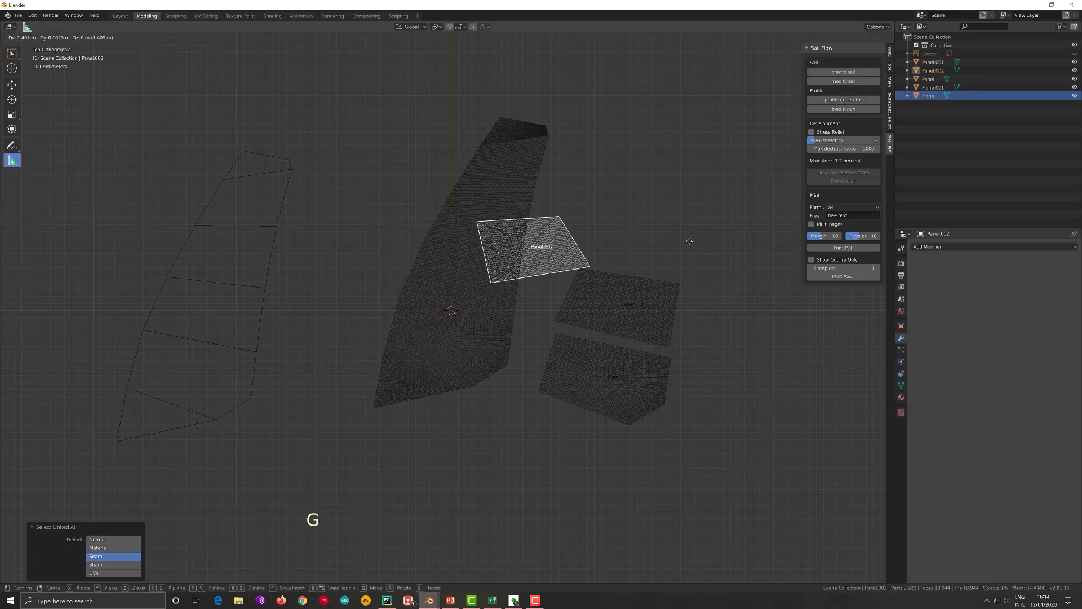
pyautogui.rightClick(660, 232)
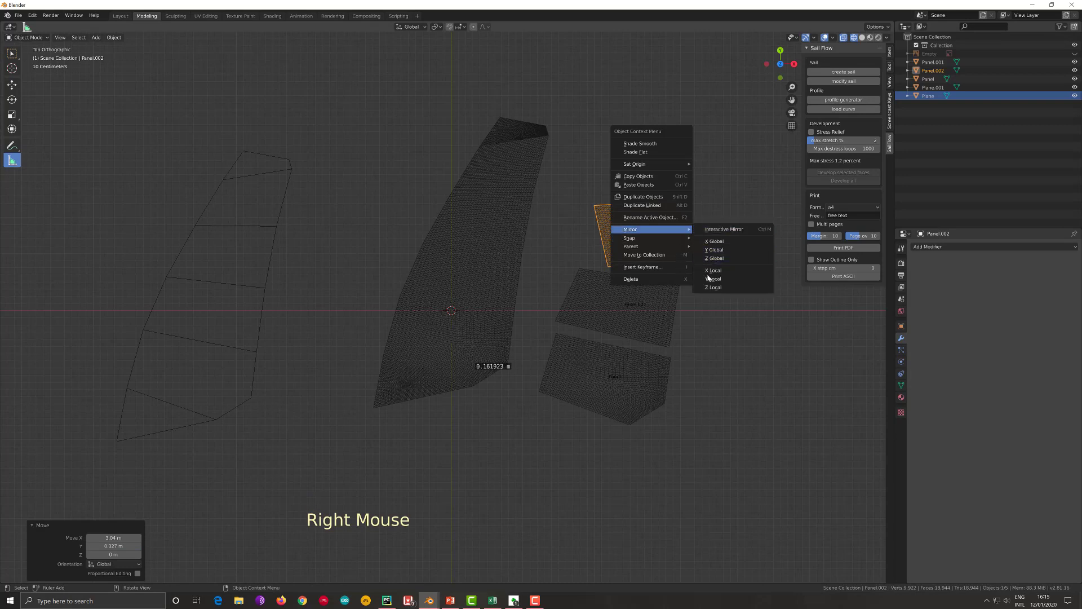
pyautogui.click(711, 270)
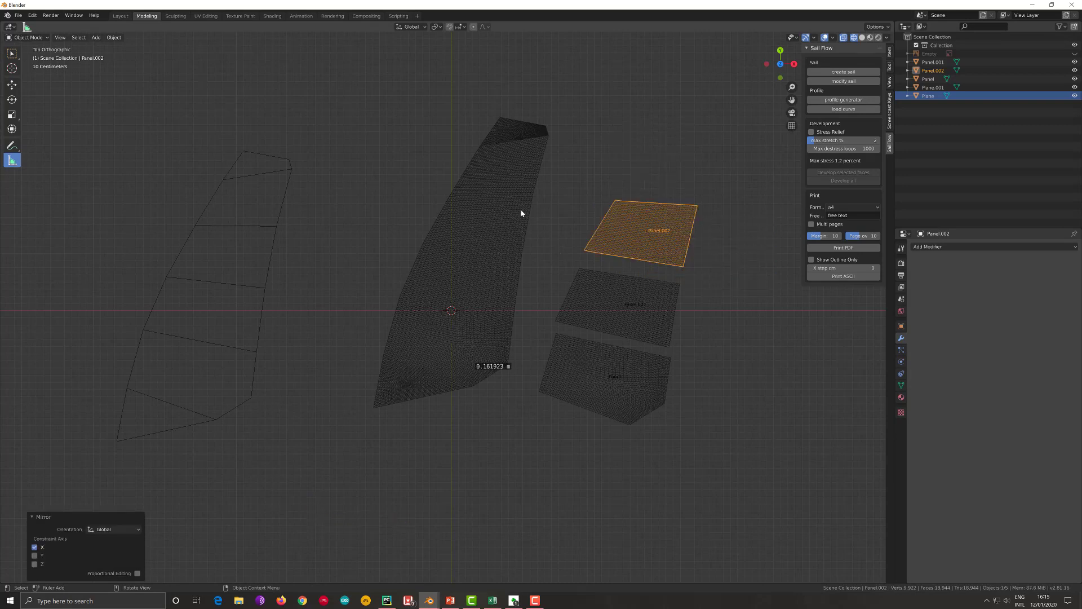
# - Select the sail's fifth panel from the foot up to its seams and develop its faces
pyautogui.click(492, 167)
pyautogui.press('Tab')
pyautogui.click(492, 166)
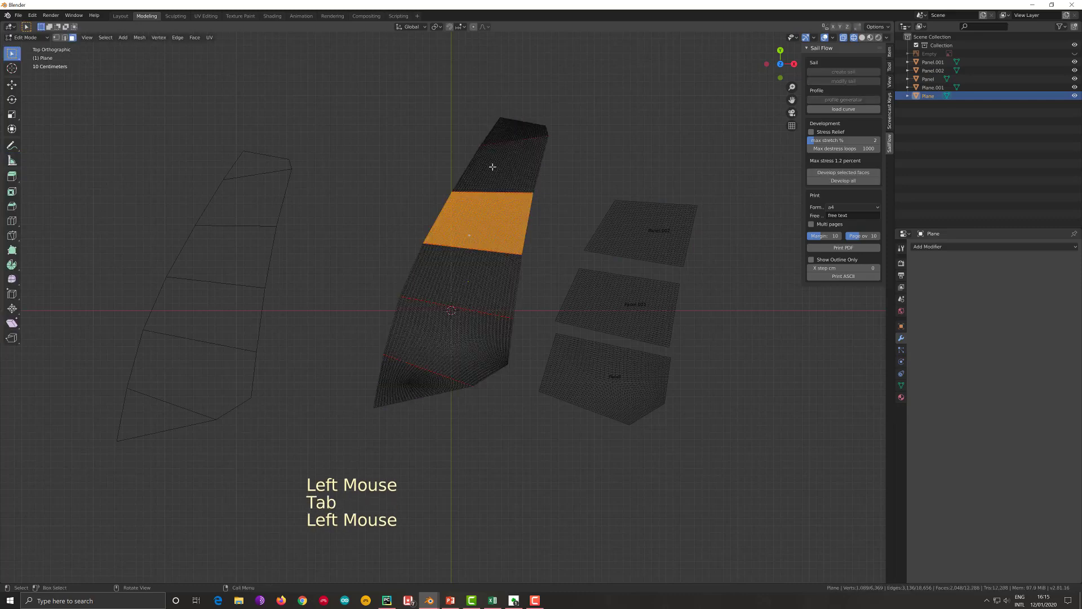
pyautogui.hotkey('ctrl', 'l')
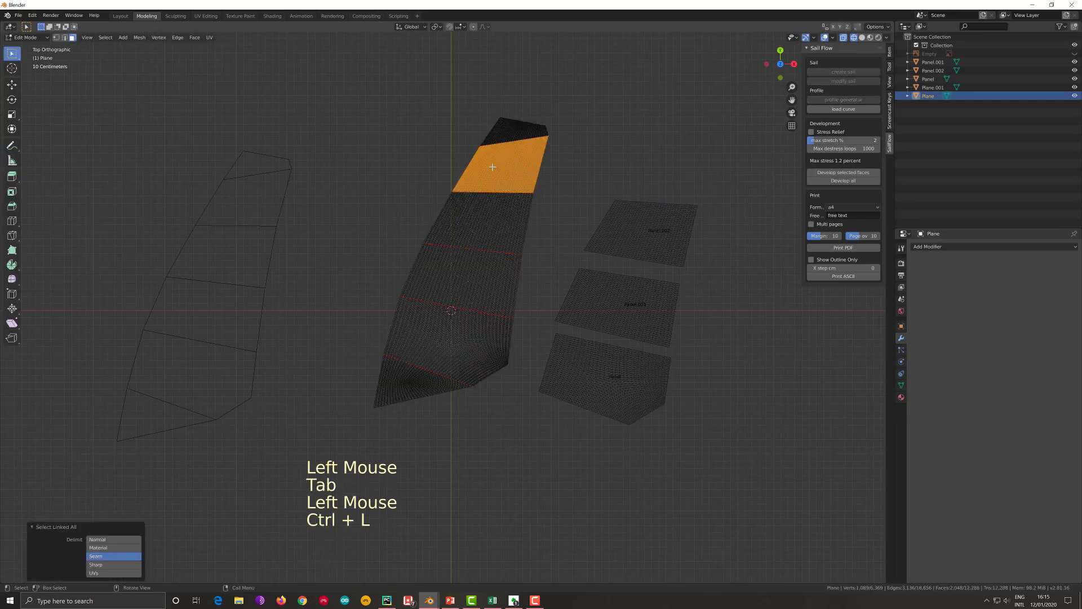
pyautogui.click(828, 175)
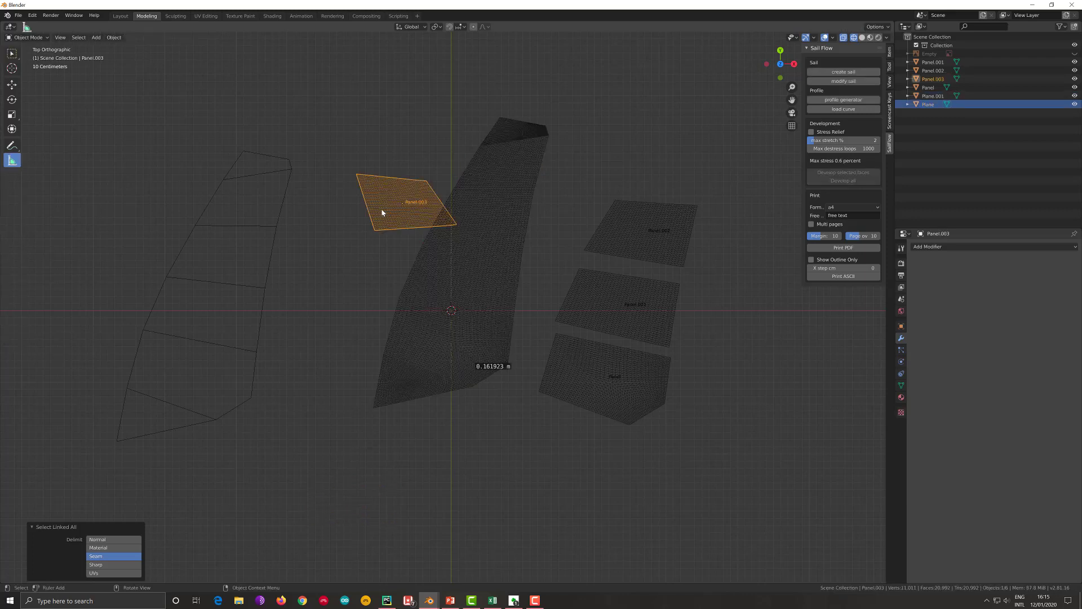
# - Mirror the new panel along local X and place it above the third developed panel, about 3.8 m in X and 0.453 m in Y
pyautogui.rightClick(381, 209)
pyautogui.moveTo(401, 210)
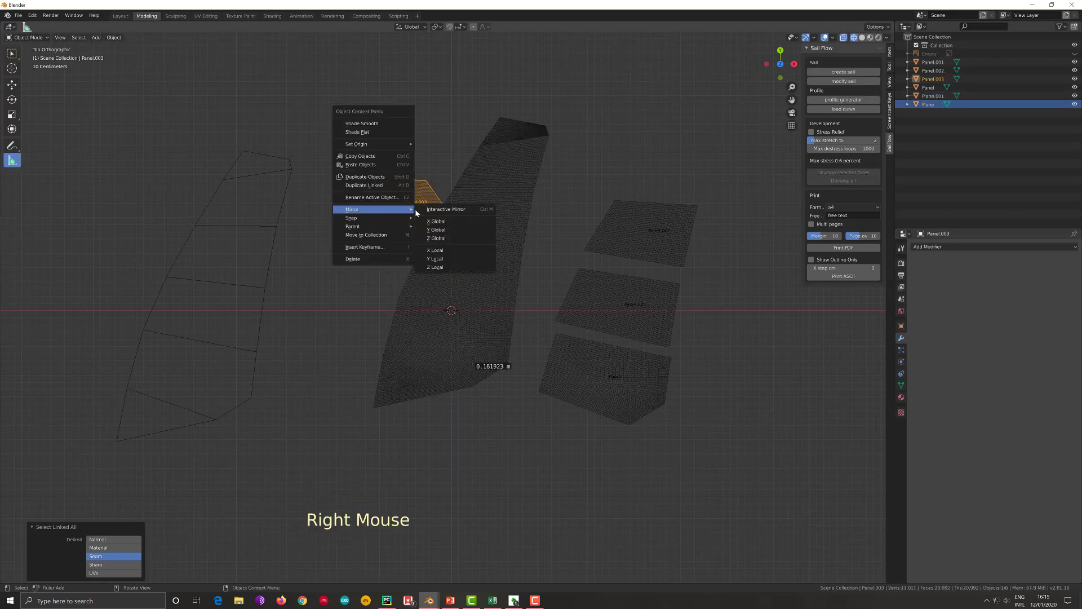
pyautogui.click(437, 250)
pyautogui.press('g')
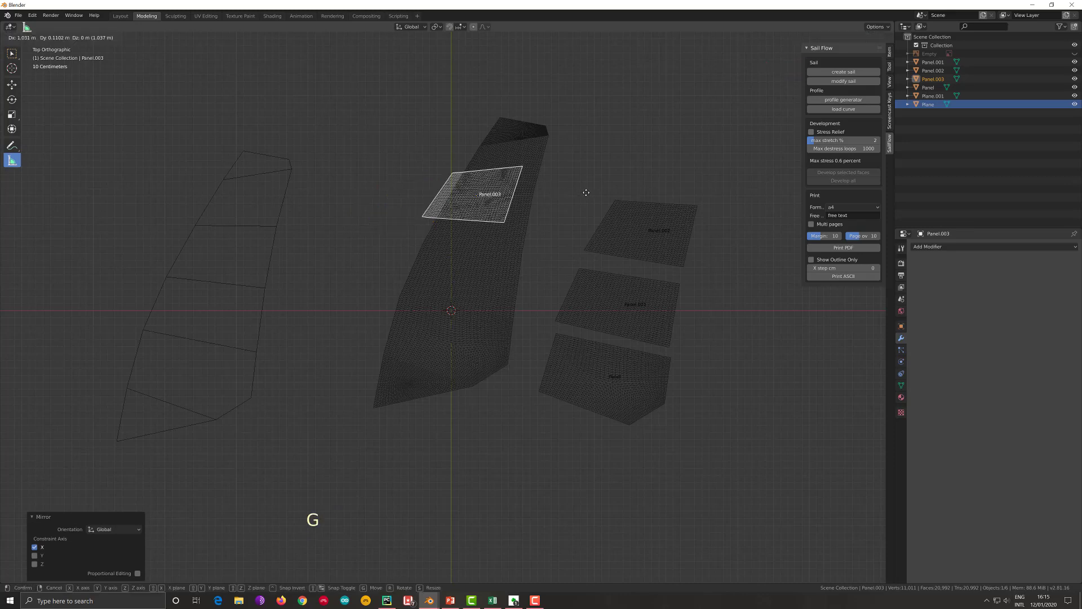
pyautogui.click(682, 168)
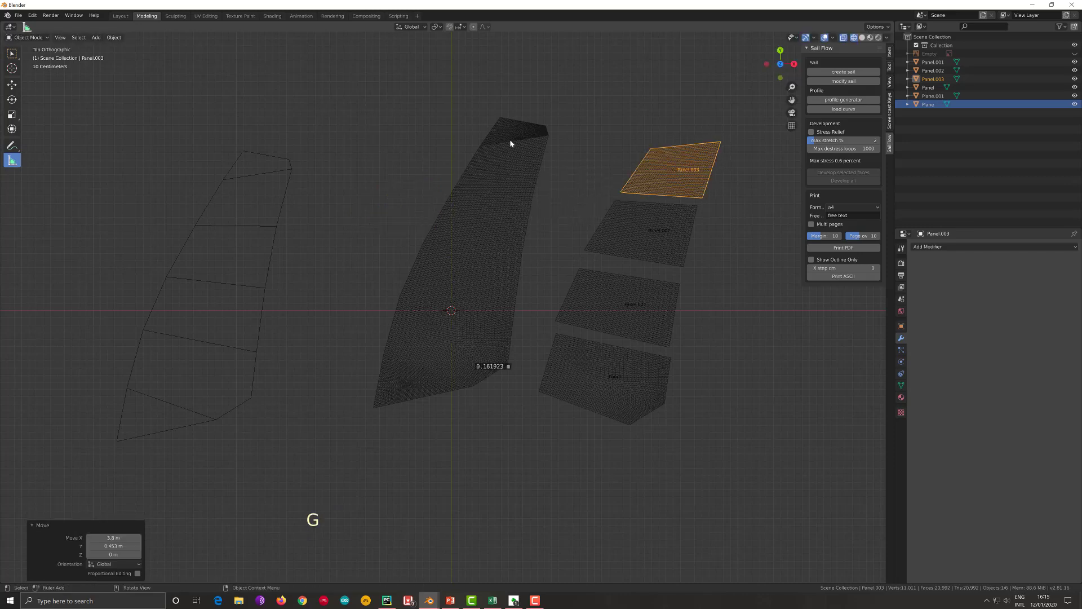
# - Select the sail's small head panel up to its seam and develop its faces
pyautogui.click(509, 134)
pyautogui.click(511, 137)
pyautogui.press('Tab')
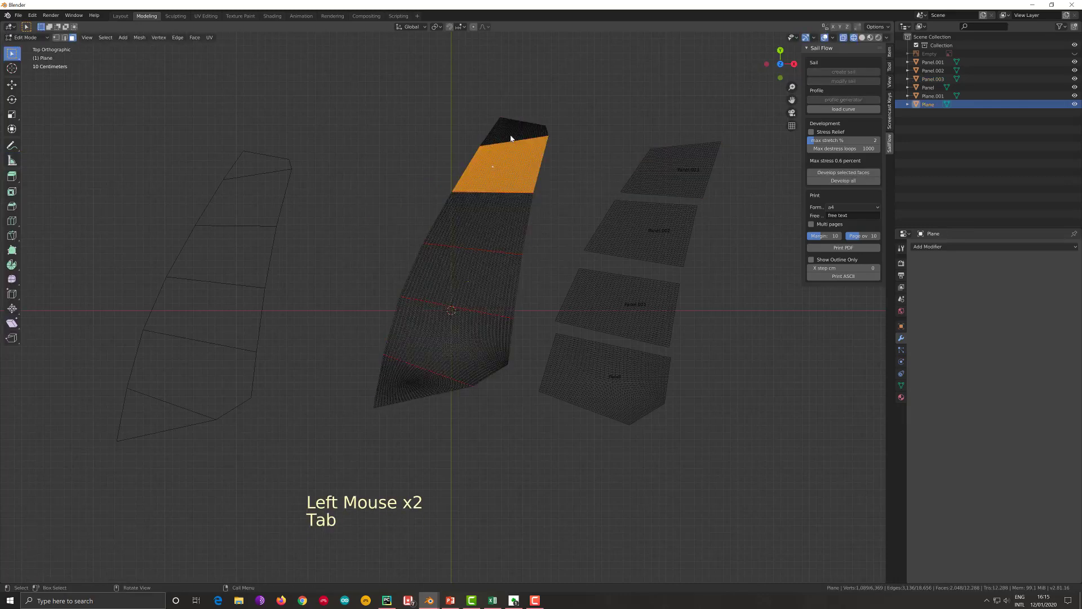
pyautogui.click(510, 135)
pyautogui.hotkey('ctrl', 'l')
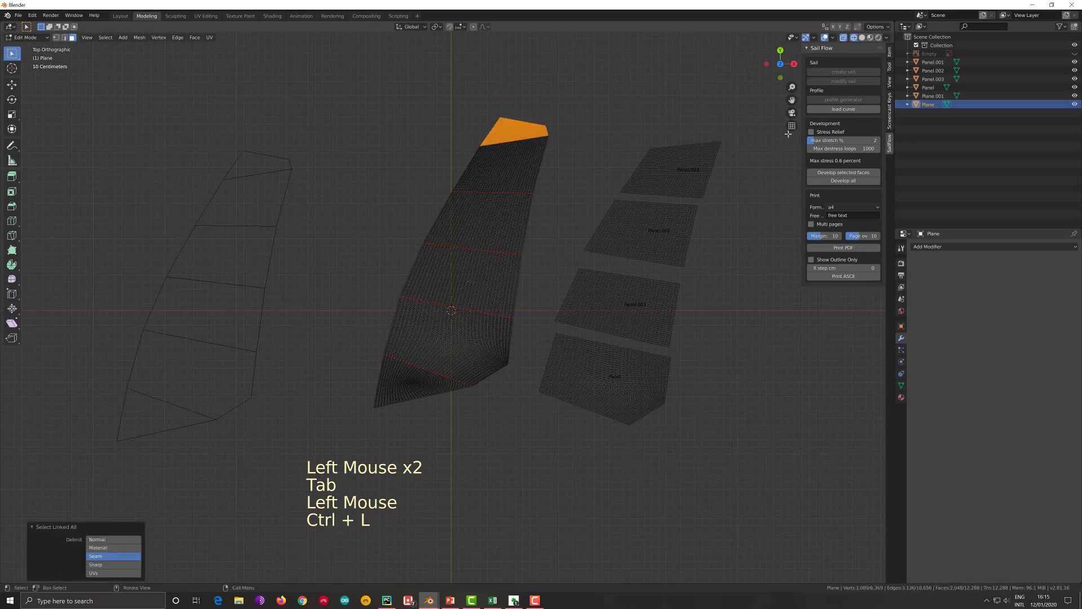
pyautogui.click(843, 172)
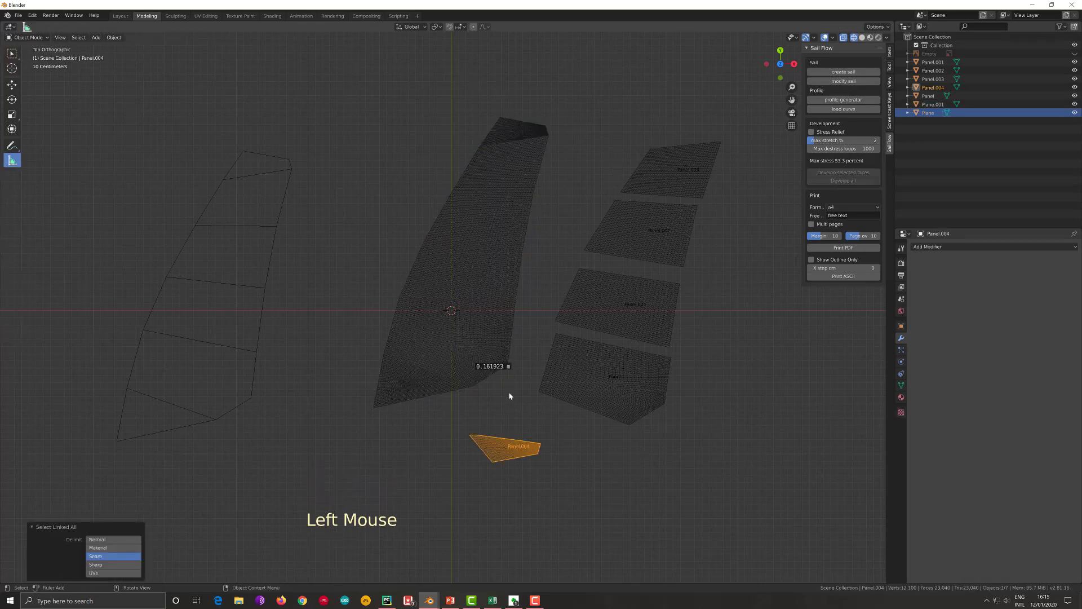
# - Mirror the developed head panel along its local X axis and along its local Y axis
pyautogui.rightClick(496, 448)
pyautogui.moveTo(496, 449)
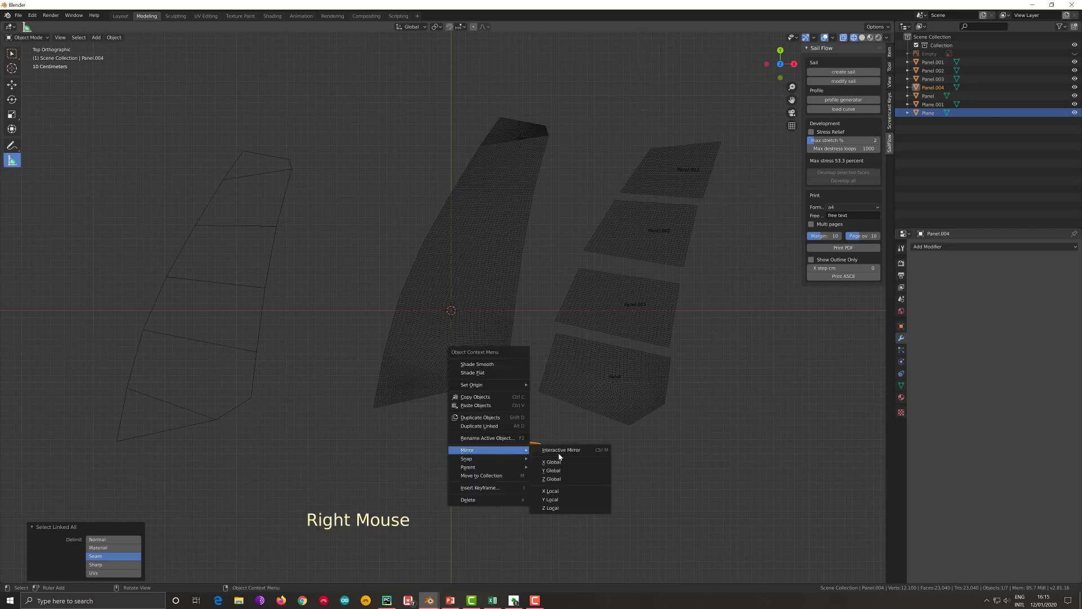
pyautogui.click(565, 494)
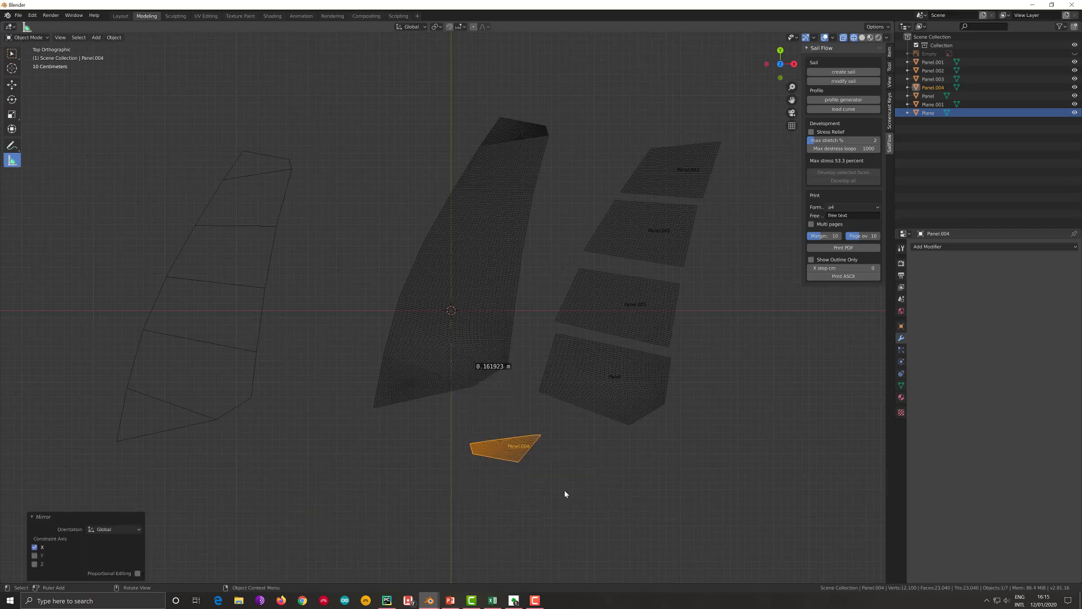
pyautogui.rightClick(514, 448)
pyautogui.moveTo(518, 448)
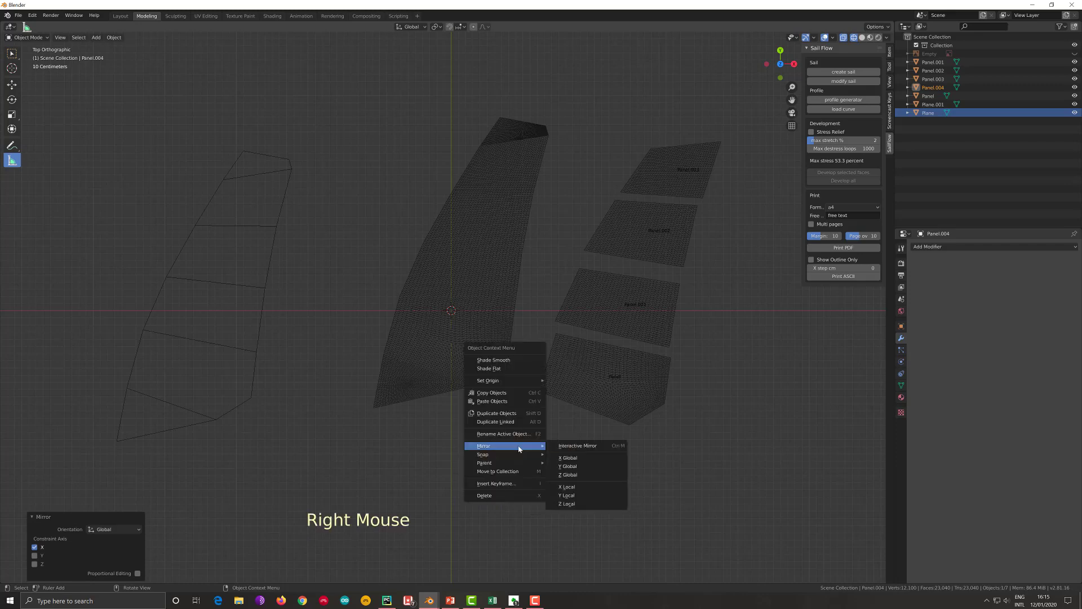
pyautogui.click(579, 495)
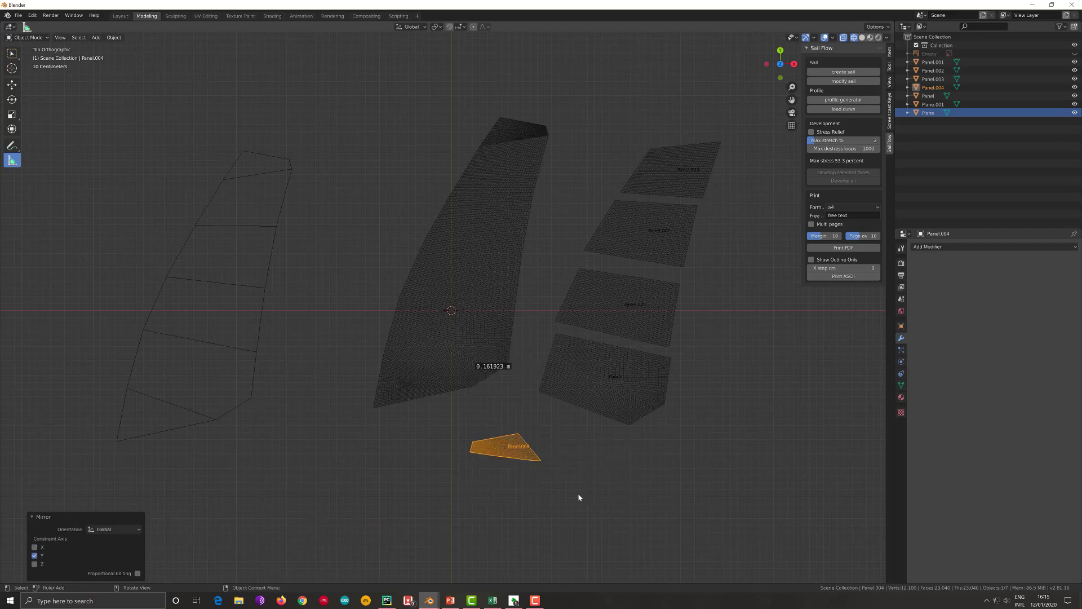
# - Mirror the head panel along local X again and place it above the other developed panels, about 2.54 m in X and 4.43 m in Y
pyautogui.rightClick(533, 449)
pyautogui.moveTo(541, 449)
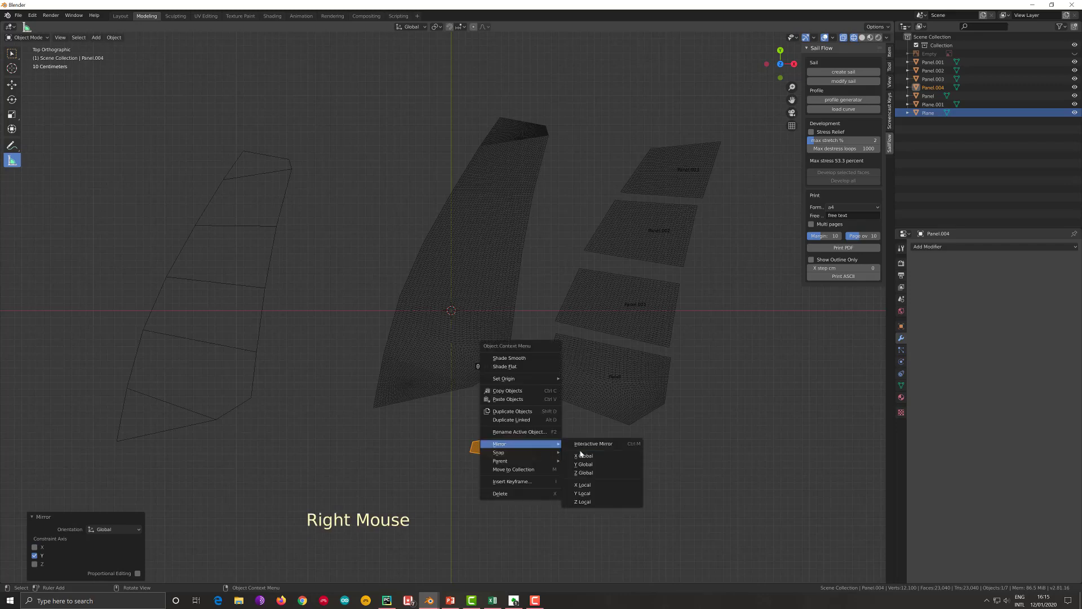
pyautogui.click(583, 485)
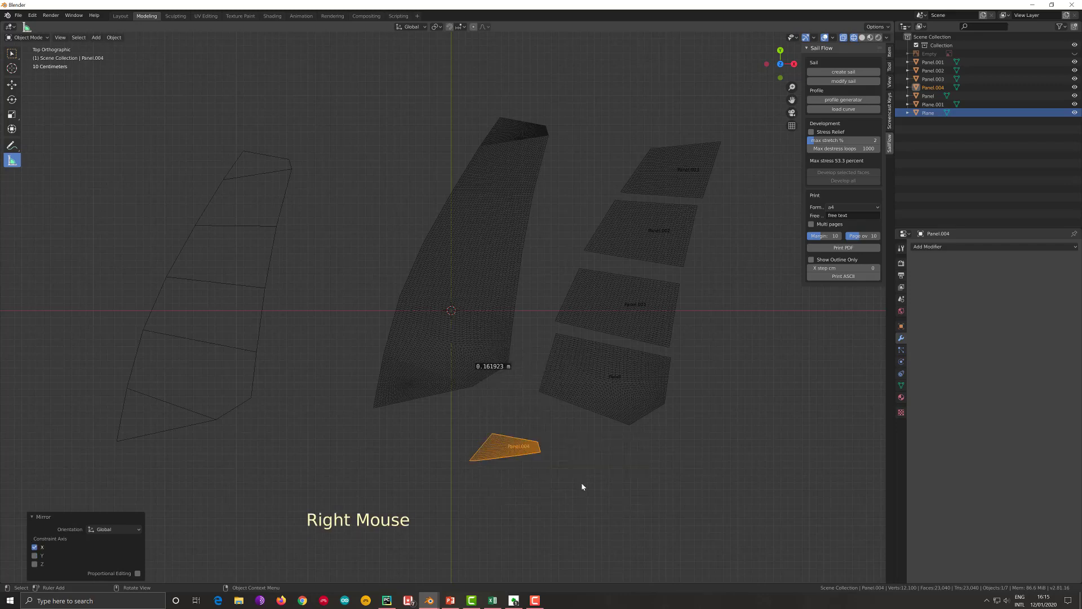
pyautogui.press('g')
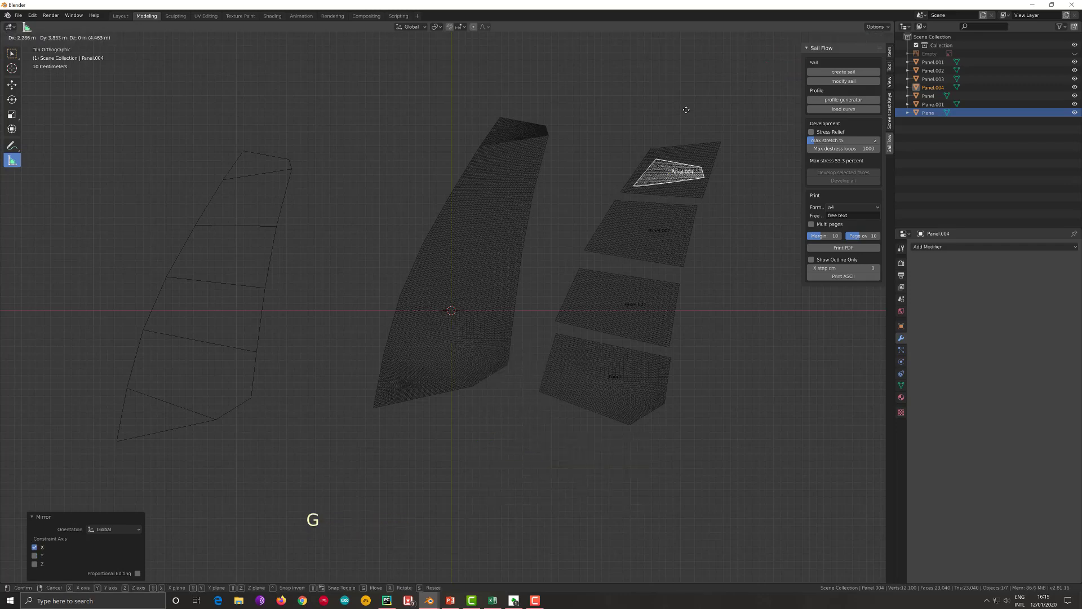
pyautogui.click(696, 137)
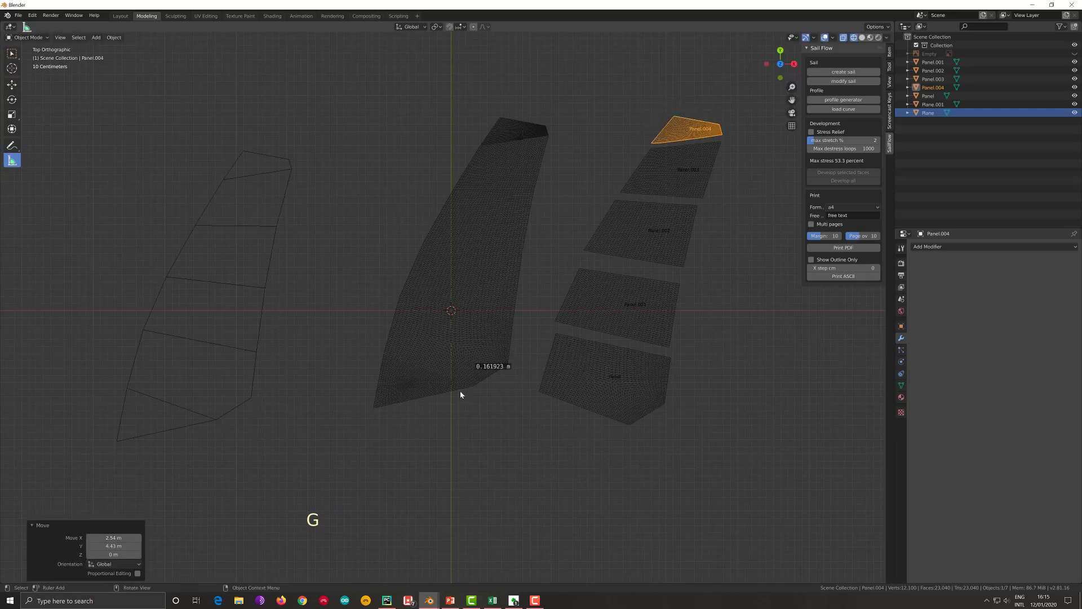
# - Set the maximum destress loops to 100 and select the sail's triangular foot panel up to its seam
pyautogui.click(428, 383)
pyautogui.click(429, 383)
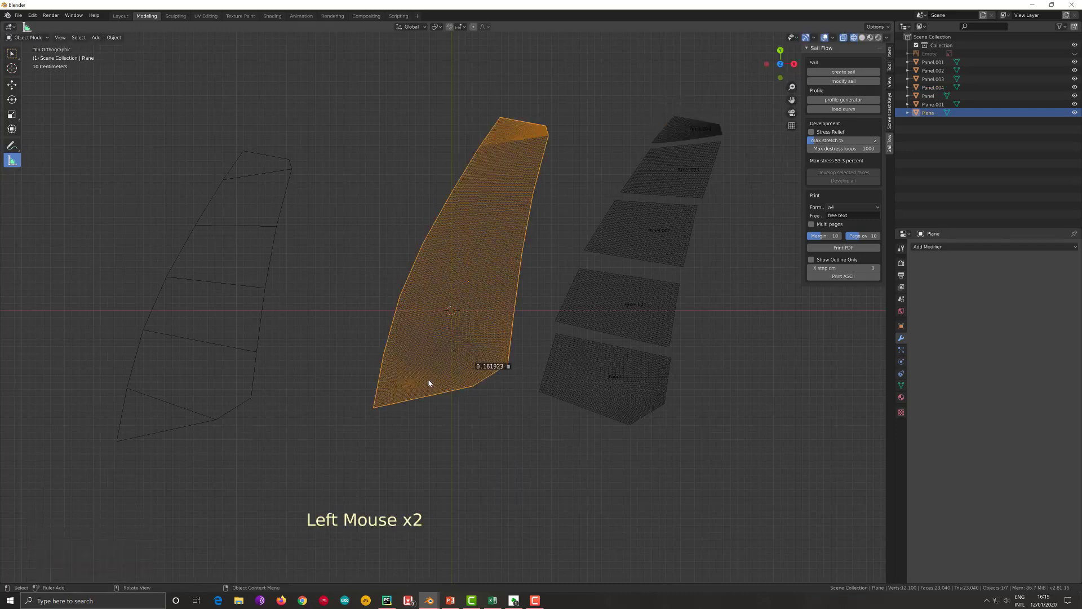
pyautogui.press('Tab')
pyautogui.click(427, 379)
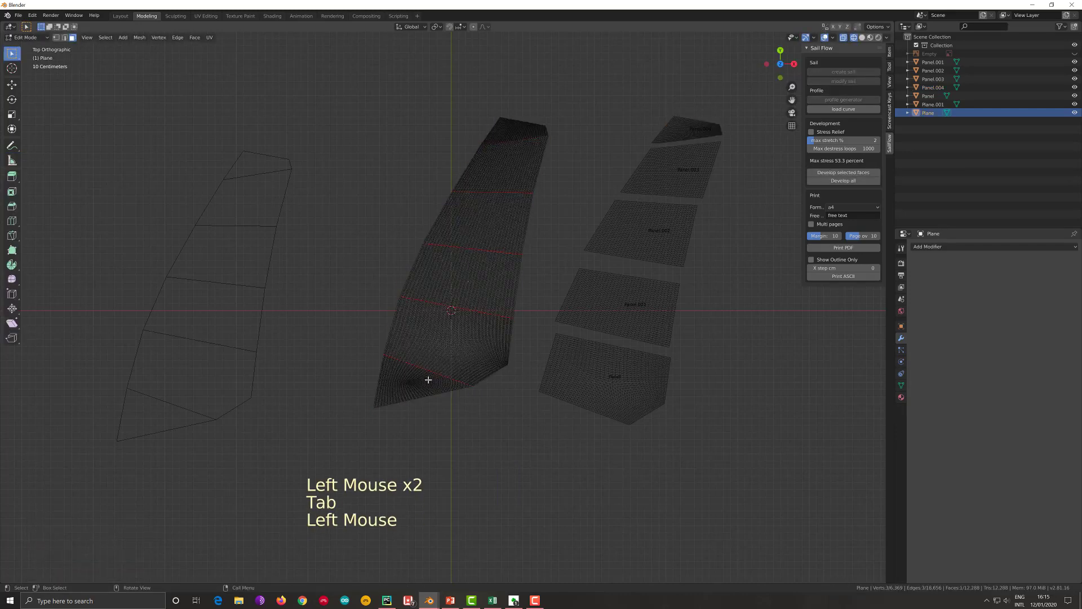
pyautogui.click(871, 148)
pyautogui.write('100')
pyautogui.click(847, 216)
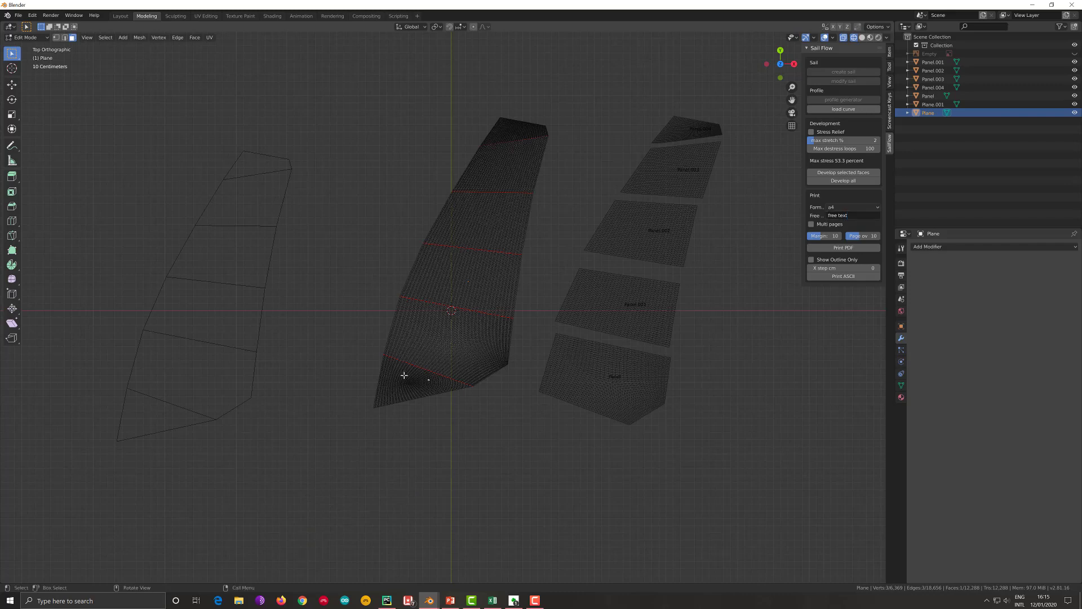
pyautogui.hotkey('ctrl', 'l')
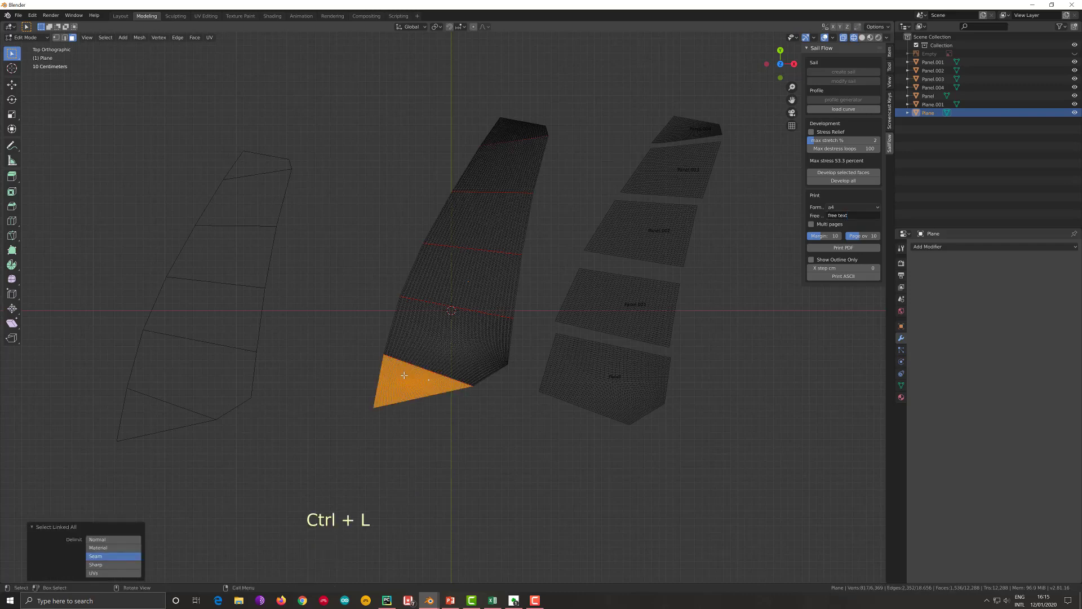
# - Try developing the foot panel without stress relief and delete the resulting panel
pyautogui.click(845, 173)
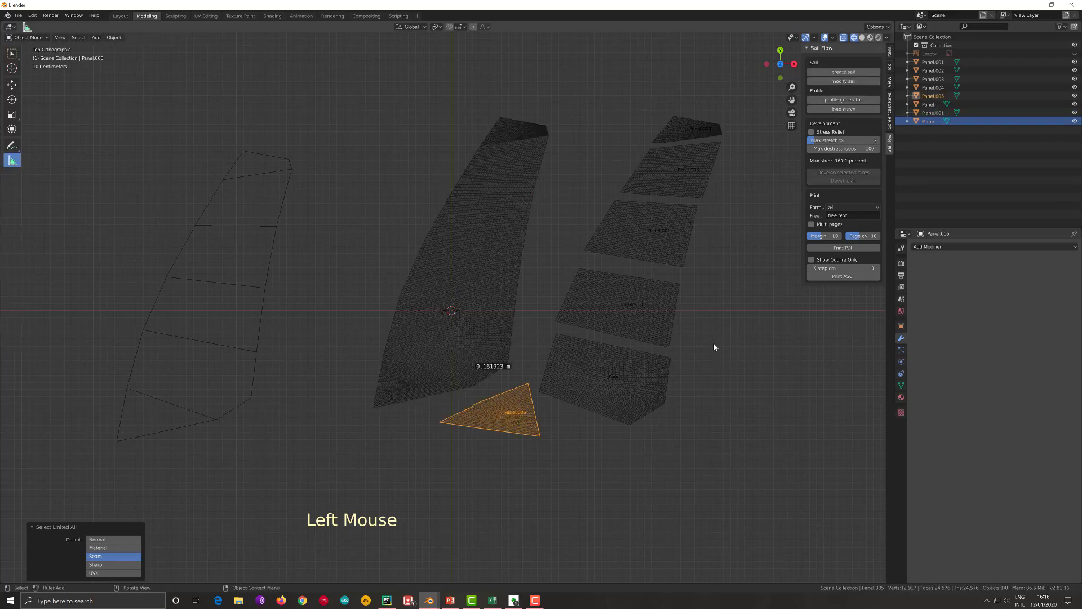
pyautogui.press('x')
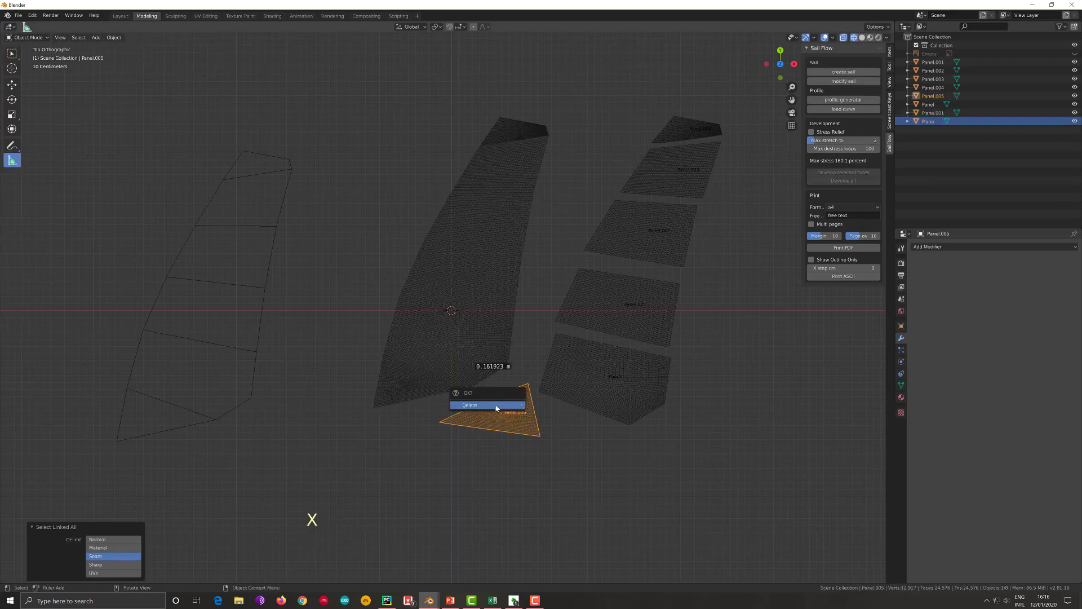
pyautogui.click(496, 405)
# - Reopen the sail mesh for editing, enable stress relief and develop the selected foot panel faces
pyautogui.click(396, 386)
pyautogui.press('Tab')
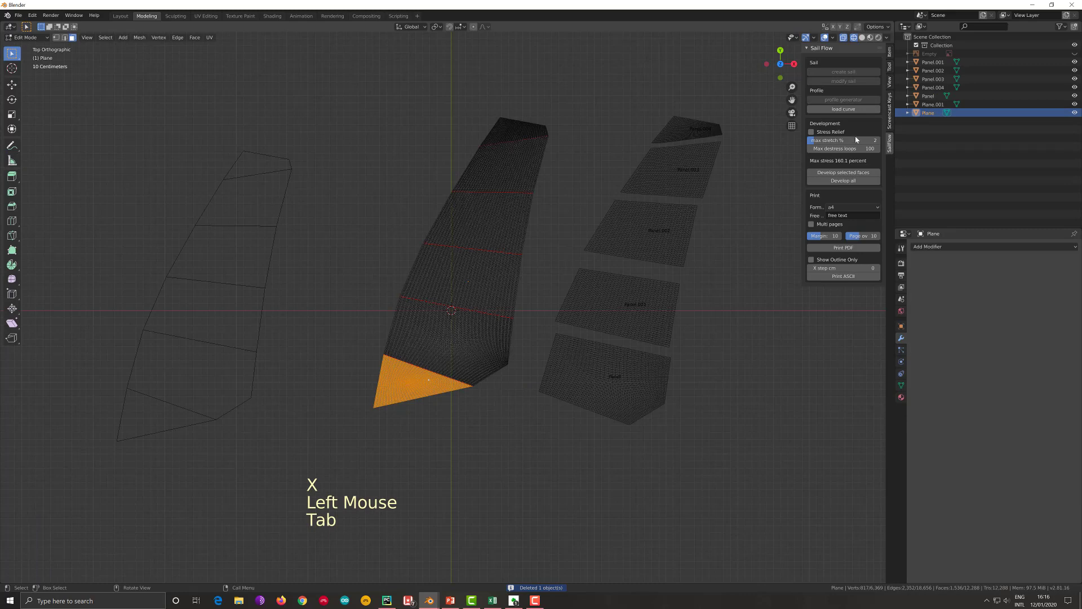
pyautogui.click(834, 132)
pyautogui.click(844, 173)
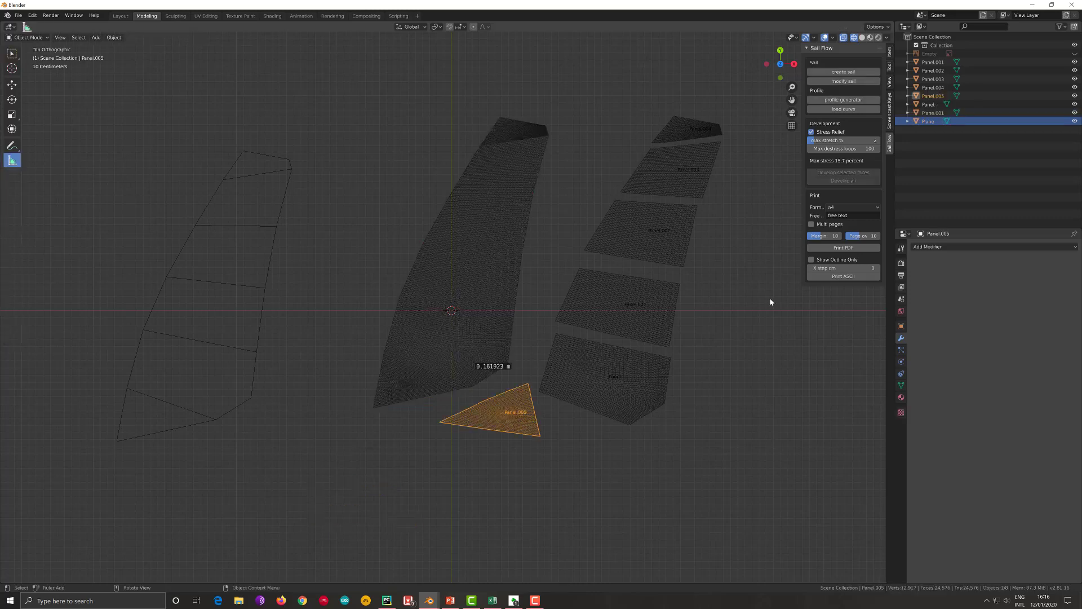
# - Mirror the developed foot panel along local X and place it below the other developed panels, about 0.85 m in X and -0.2 m in Y
pyautogui.rightClick(511, 426)
pyautogui.moveTo(535, 423)
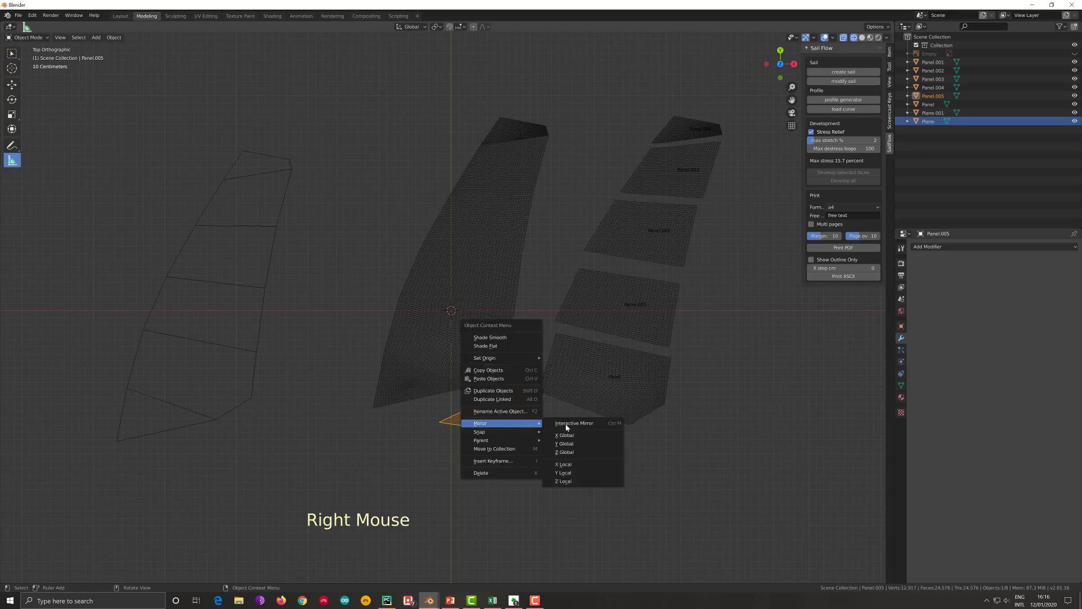
pyautogui.click(582, 466)
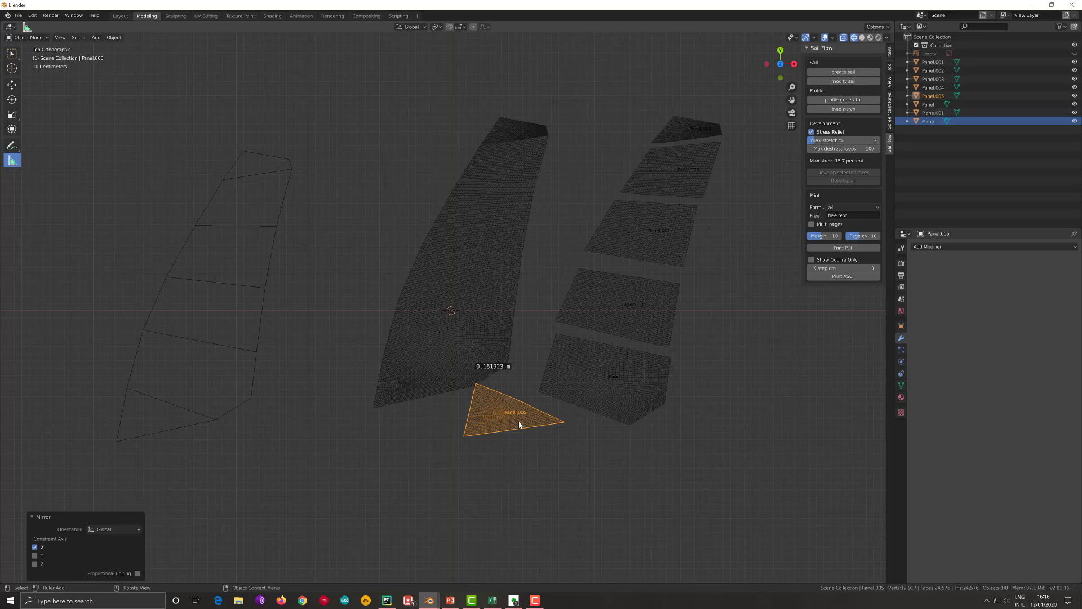
pyautogui.press('g')
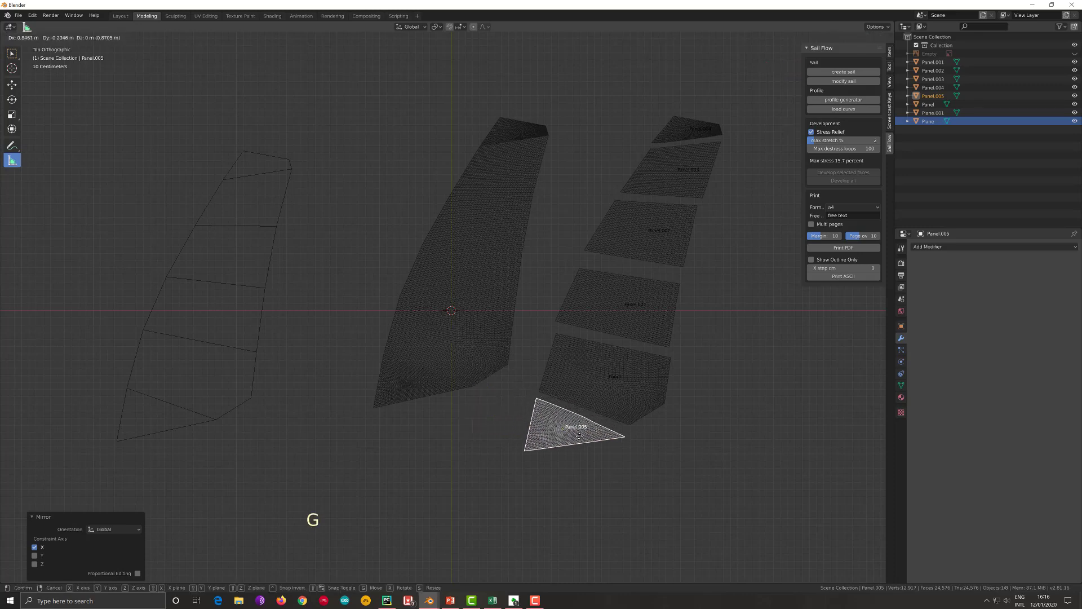
pyautogui.click(580, 434)
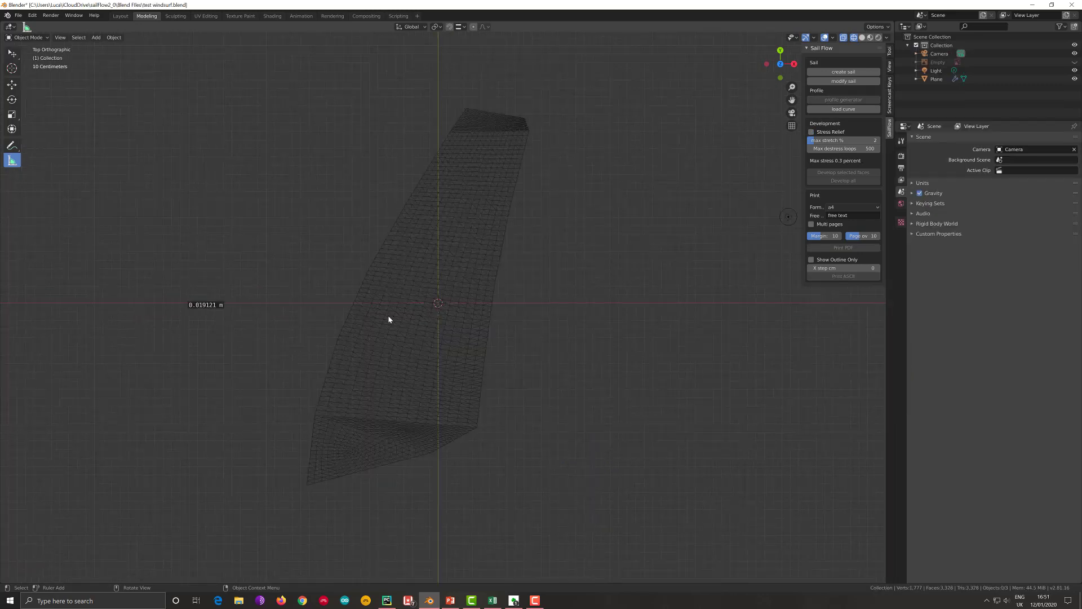
# - Add a Bezier curve at the world origin and enable the Screencast Keys display
pyautogui.hotkey('shift', 'a')
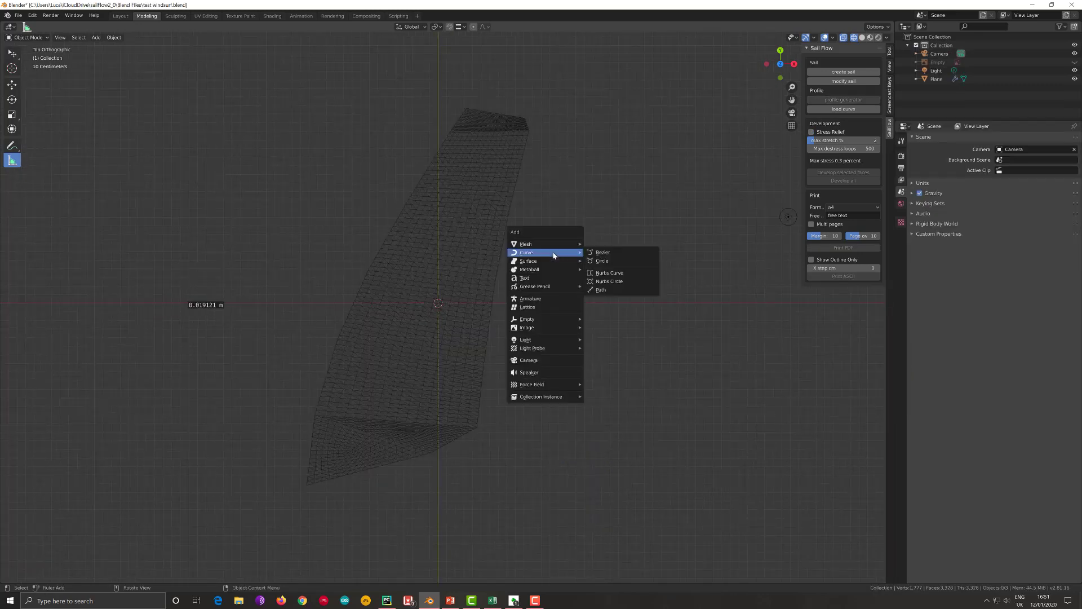
pyautogui.click(602, 253)
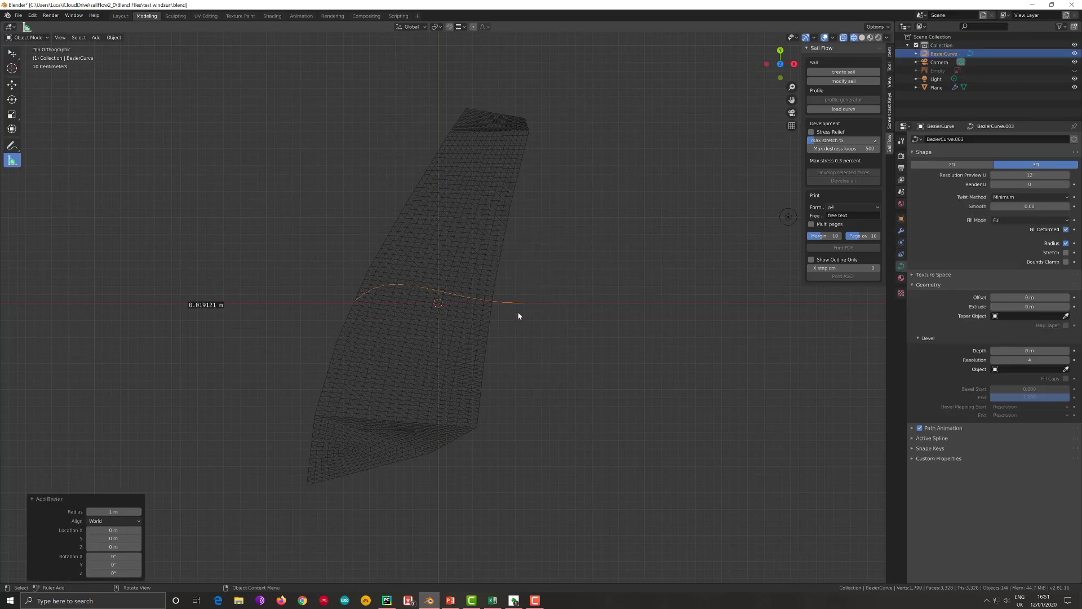
pyautogui.press('r')
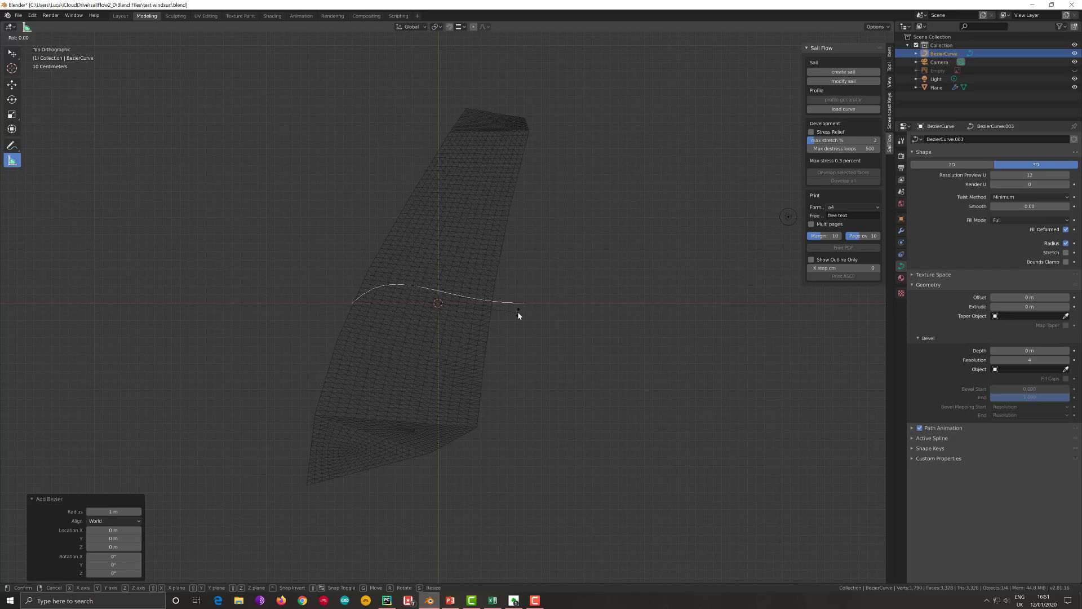
pyautogui.press('Escape')
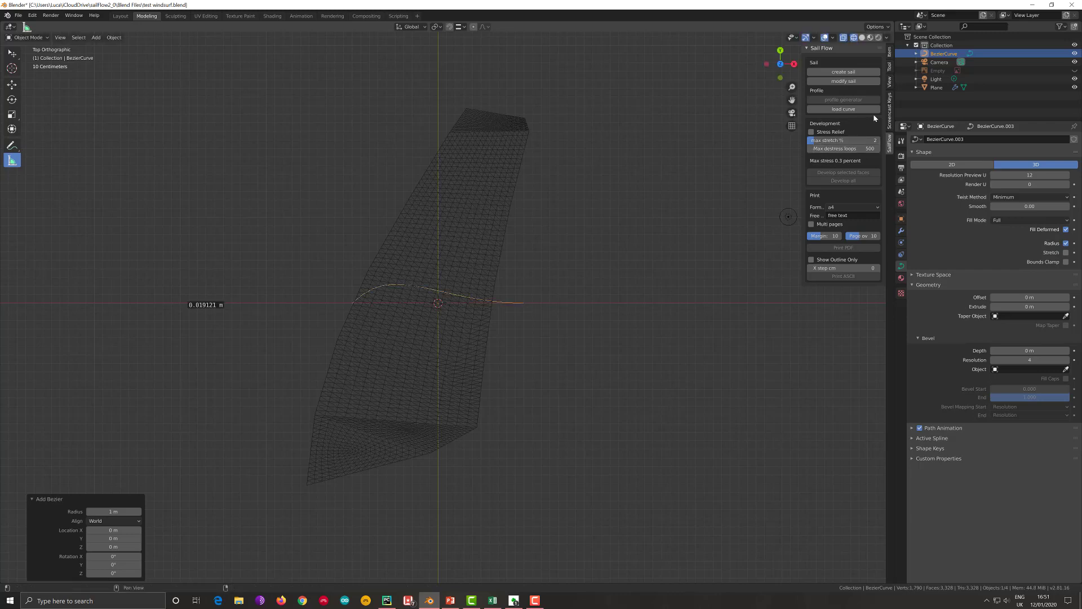
pyautogui.click(889, 119)
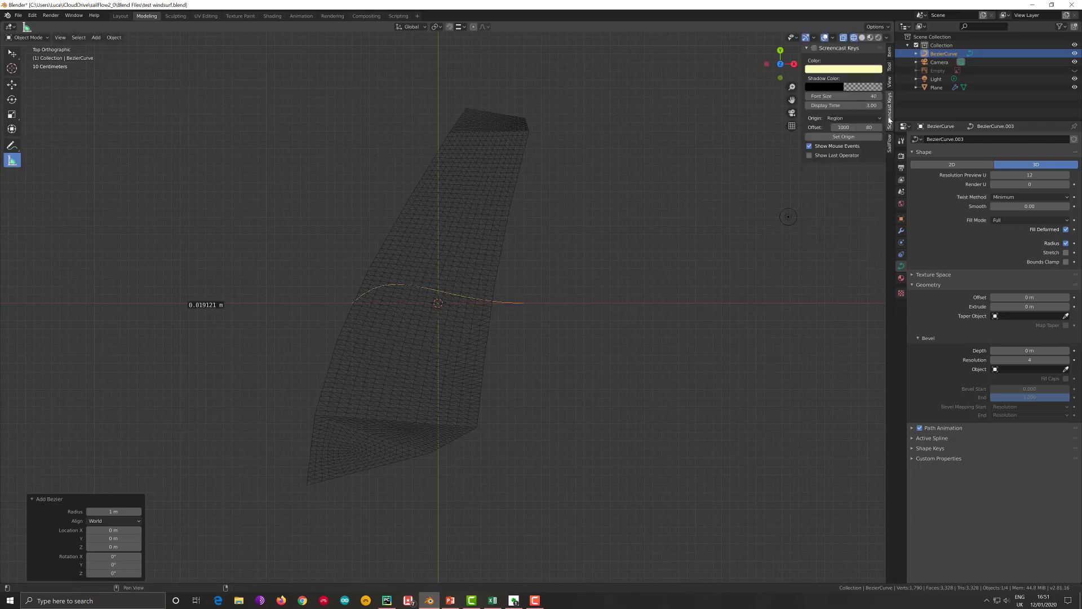
pyautogui.click(814, 48)
pyautogui.click(640, 269)
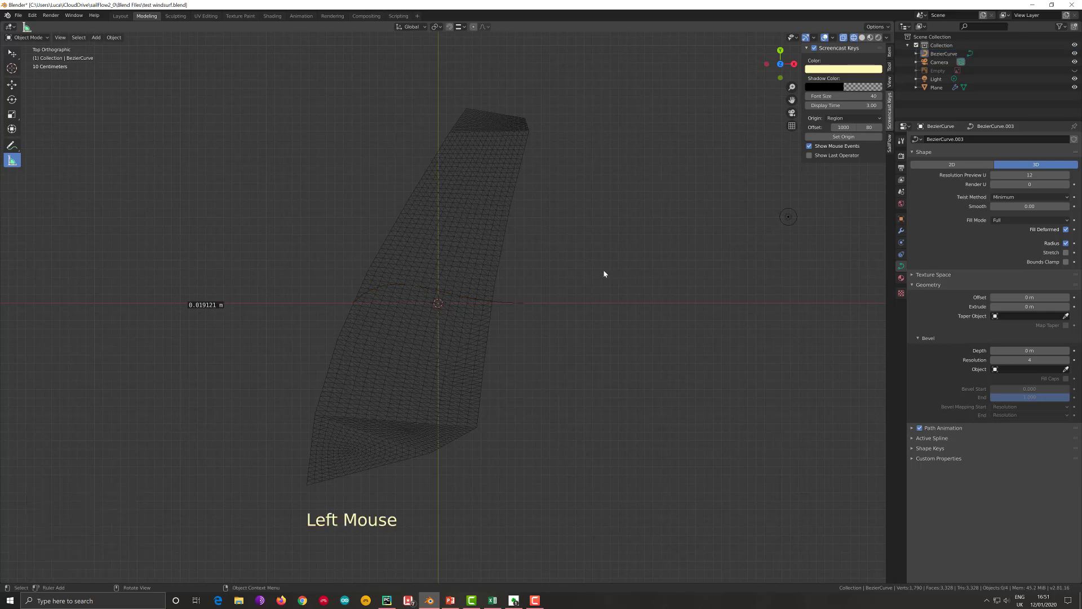
# - Select the new Bezier curve and rotate it by 90° three times in the top view
pyautogui.doubleClick(515, 302)
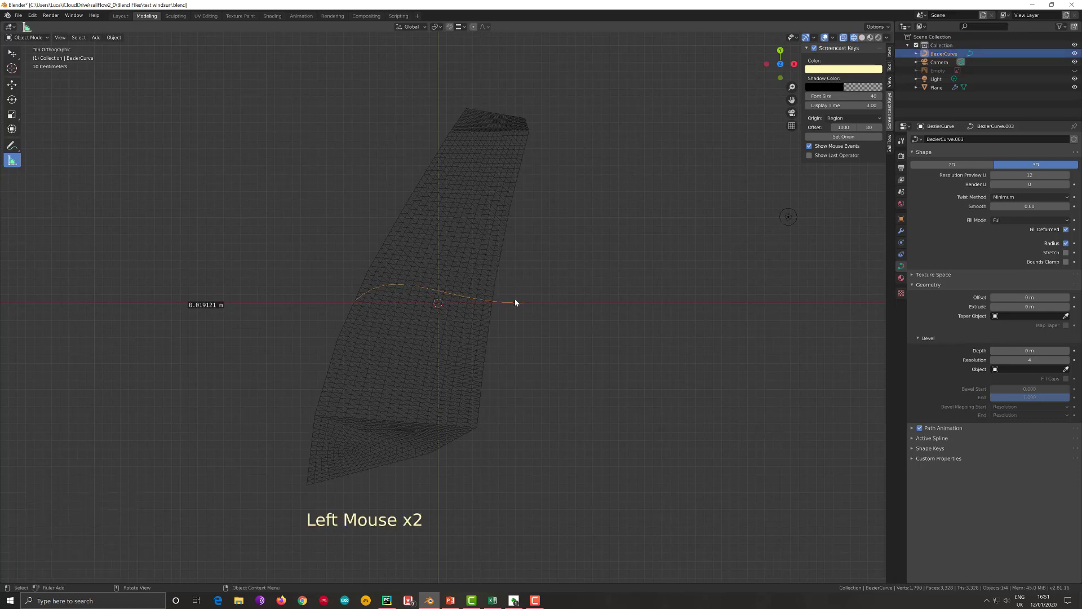
pyautogui.press('r')
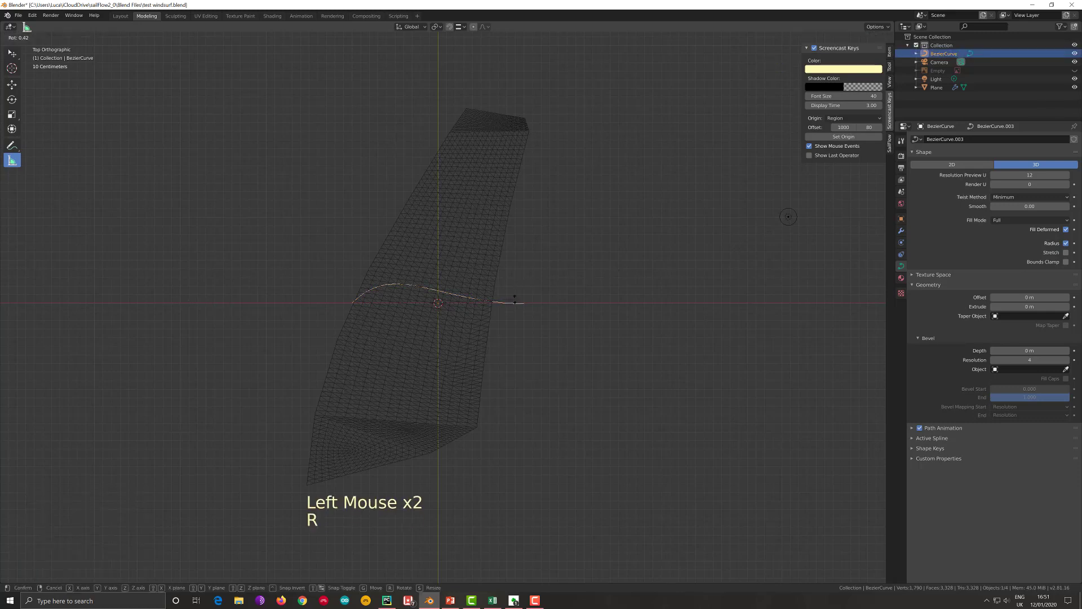
pyautogui.write('90')
pyautogui.press('Return')
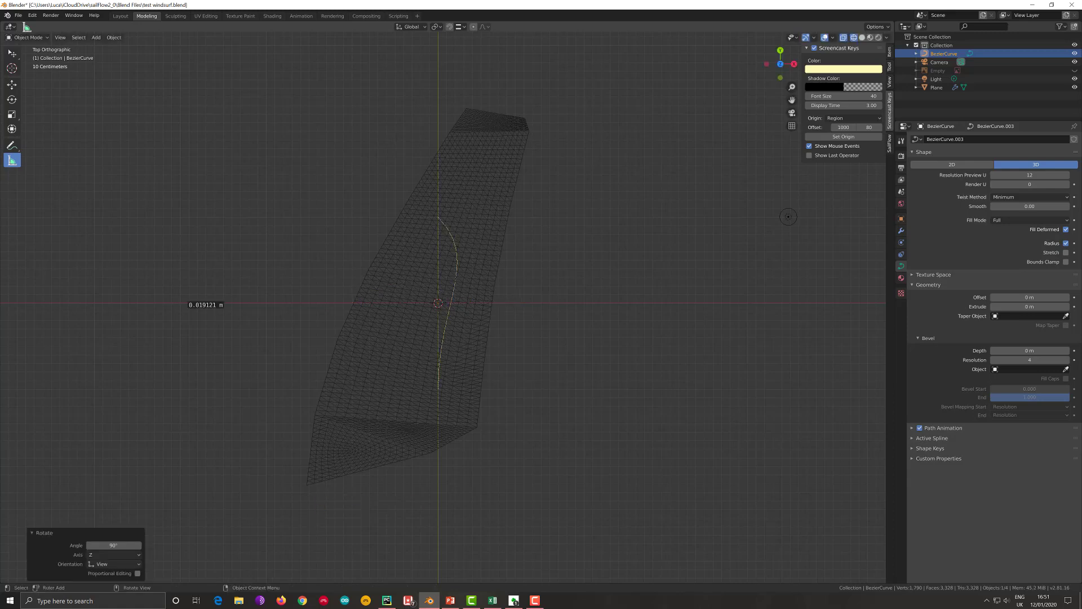
pyautogui.write('r90')
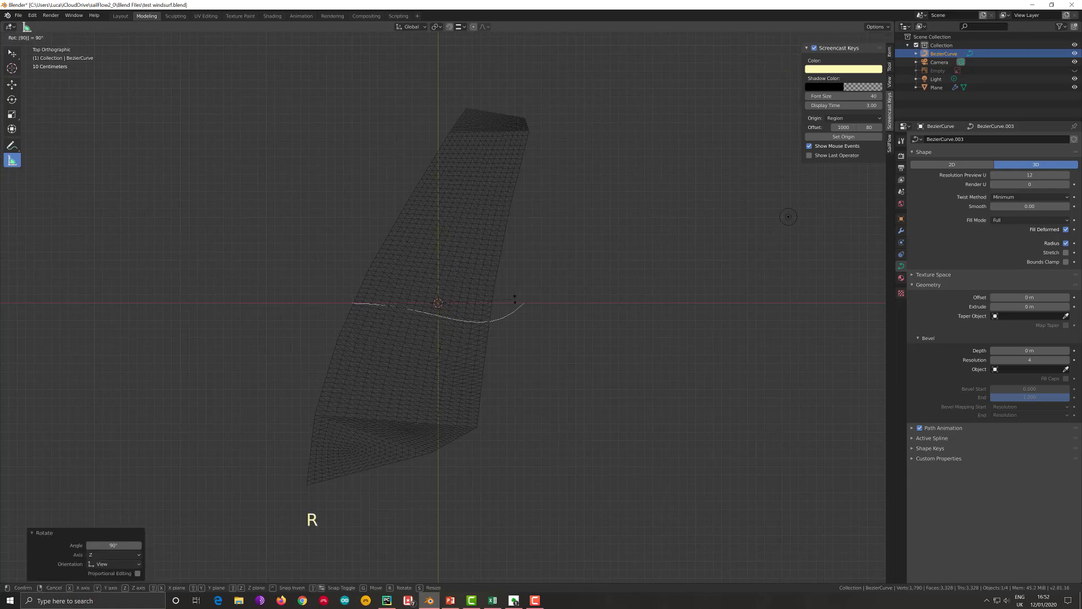
pyautogui.press('Return')
pyautogui.write('r90')
pyautogui.press('Return')
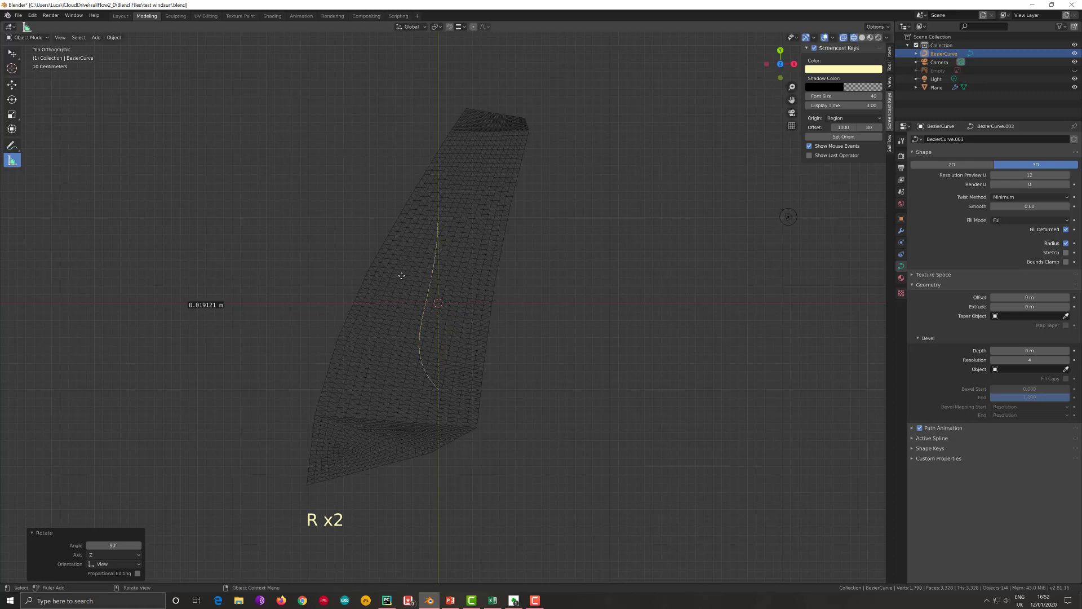
# - Place the curve beside the sail's long curved edge, about -0.87 m in X and 0.28 m in Y, rotated about 21° and scaled about 2.5
pyautogui.press('g')
pyautogui.click(377, 198)
pyautogui.press('r')
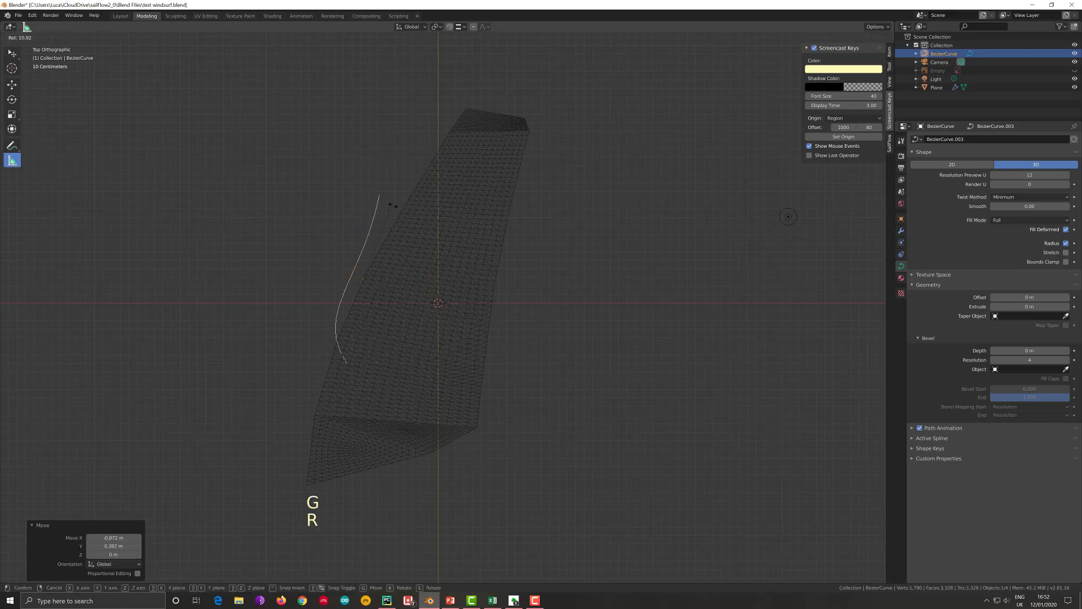
pyautogui.click(404, 234)
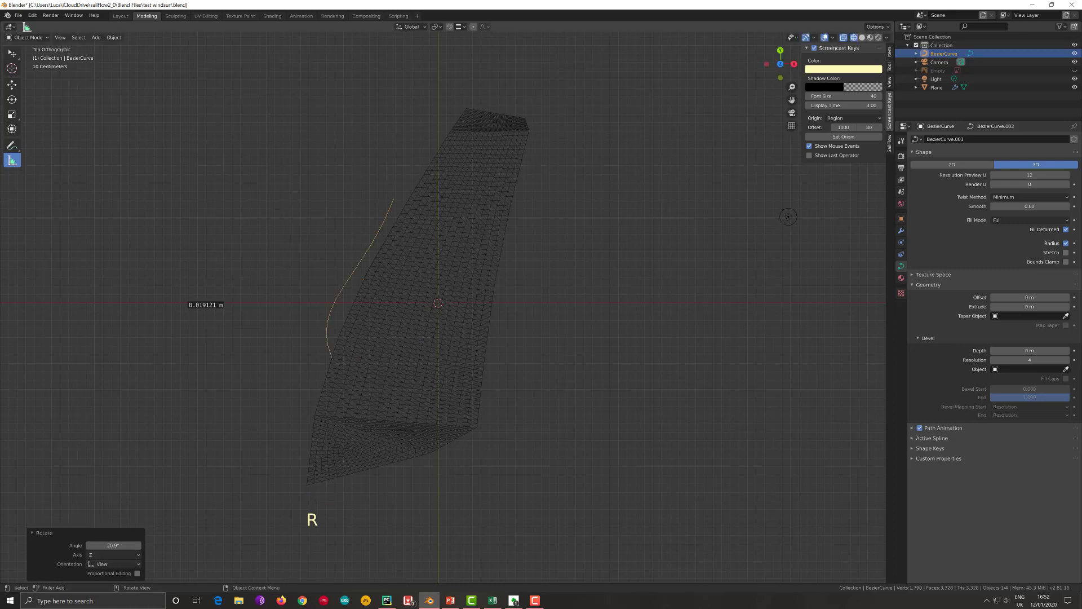
pyautogui.press('s')
pyautogui.click(497, 163)
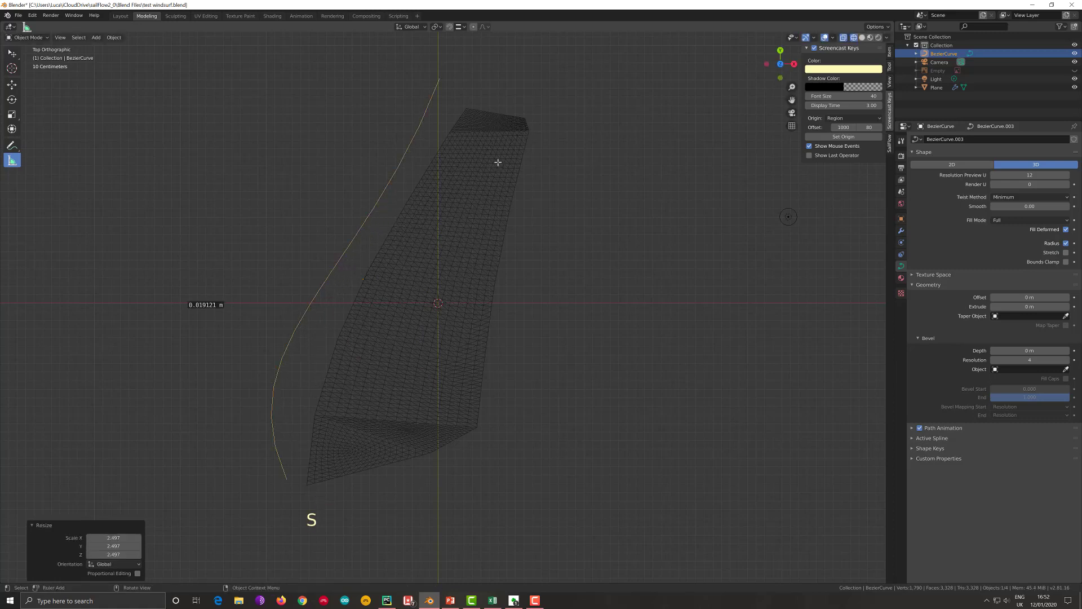
# - Edit the curve and move its two end points onto the upper and lower corners of the sail's long curved edge
pyautogui.press('Tab')
pyautogui.click(439, 78)
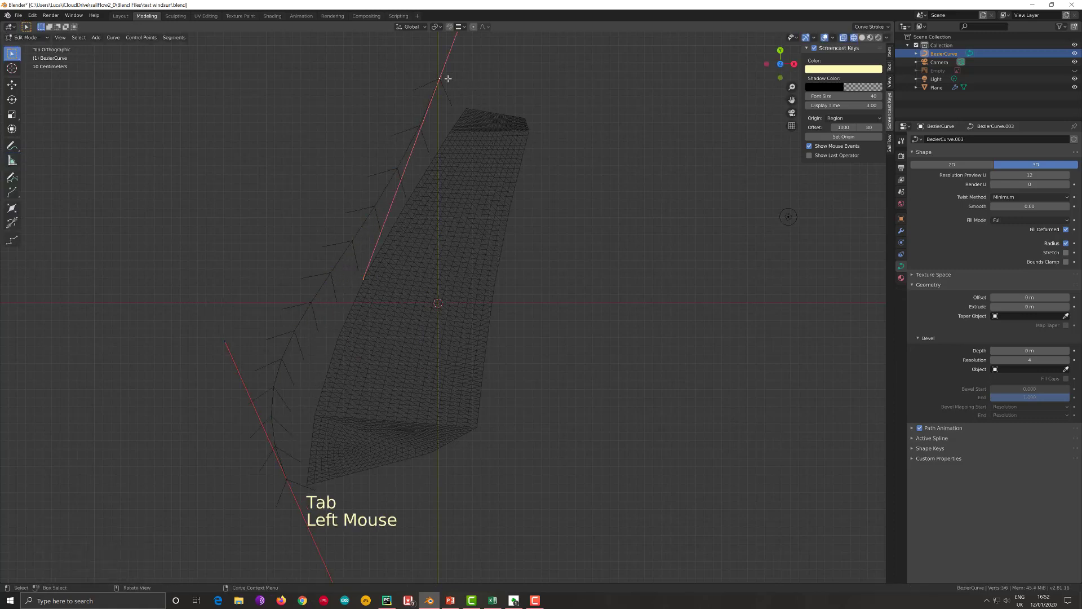
pyautogui.press('g')
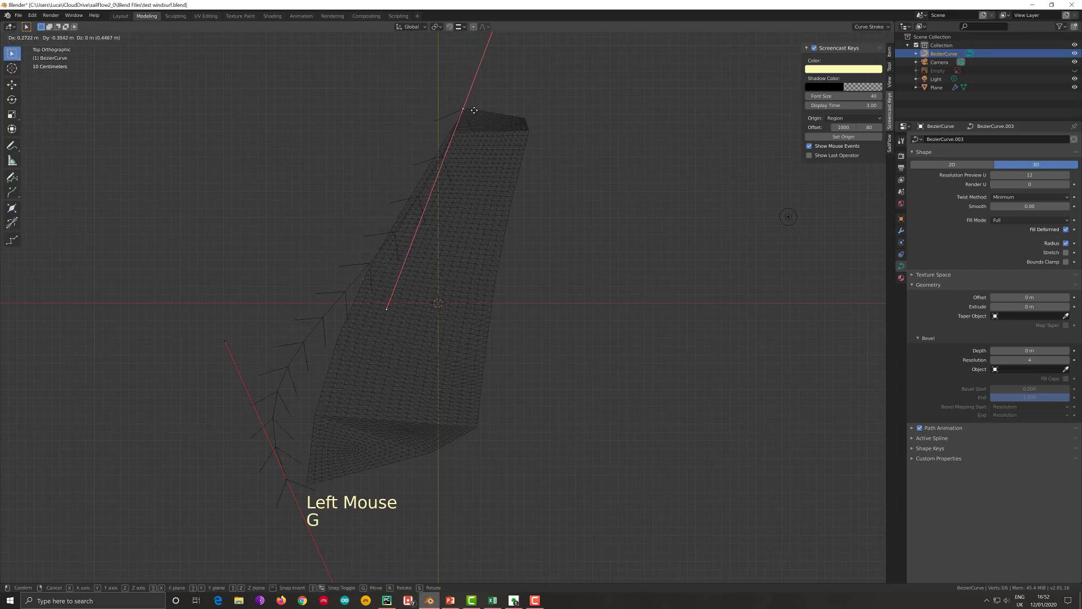
pyautogui.click(473, 111)
pyautogui.click(288, 478)
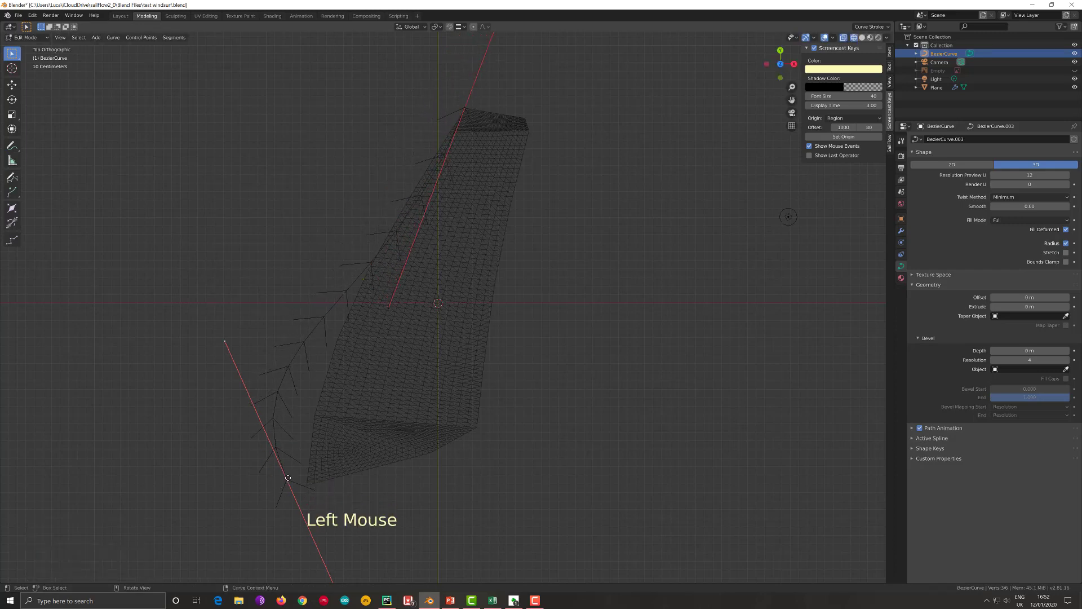
pyautogui.press('g')
pyautogui.click(308, 485)
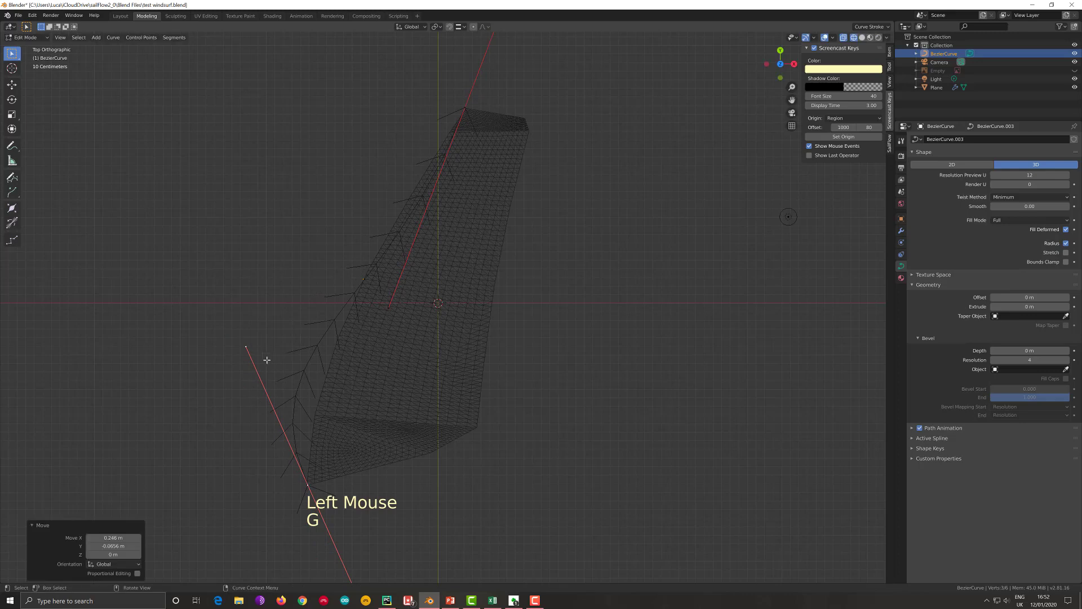
# - Rotate the lower and upper end handles to bring the curve close to the sail edge, the upper one by about 9°
pyautogui.press('r')
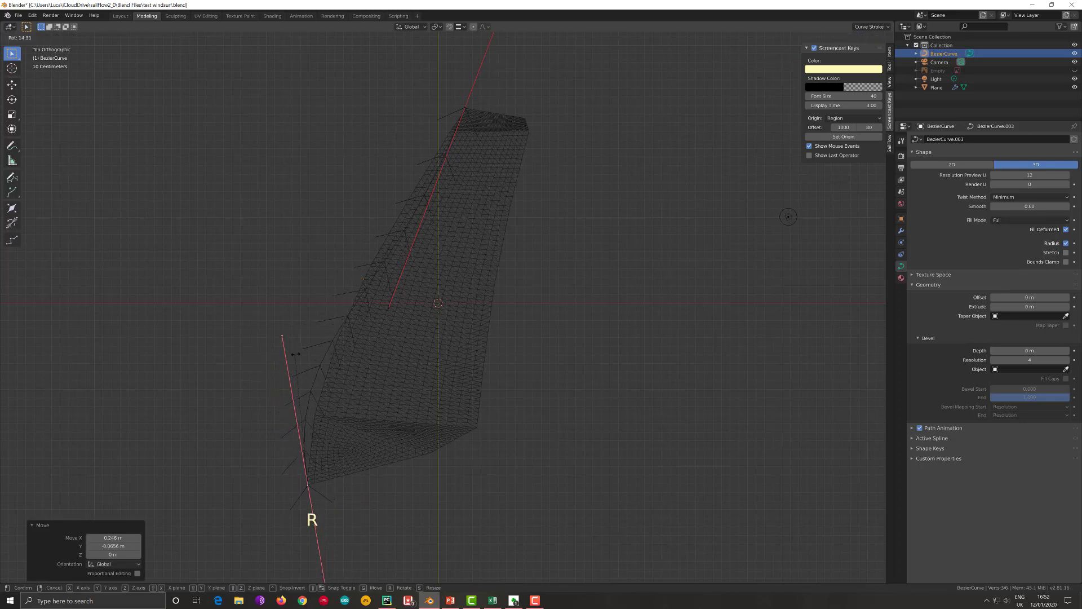
pyautogui.click(304, 353)
pyautogui.click(387, 307)
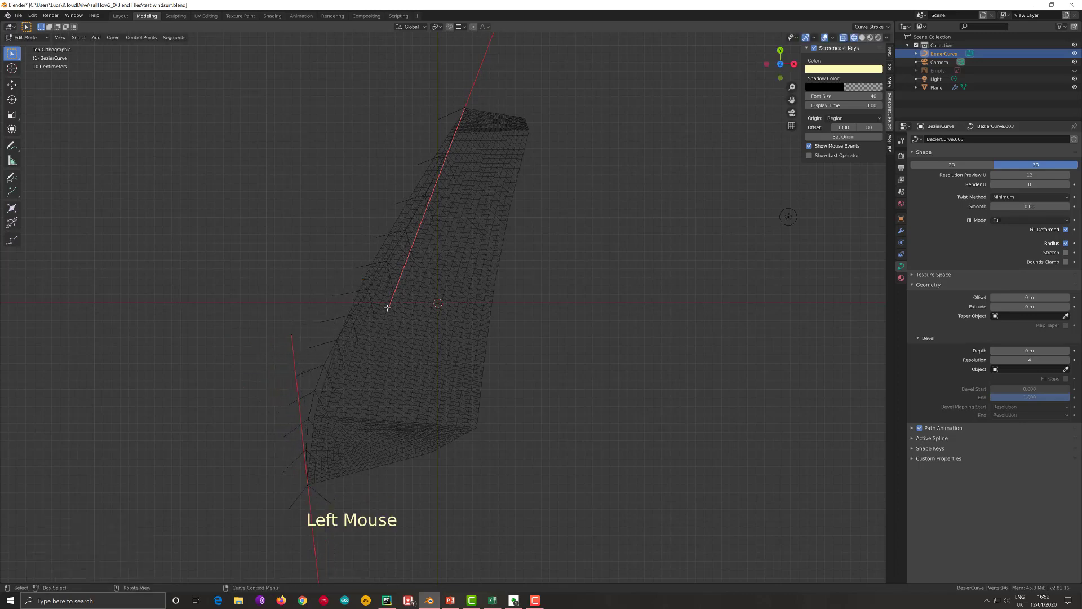
pyautogui.press('r')
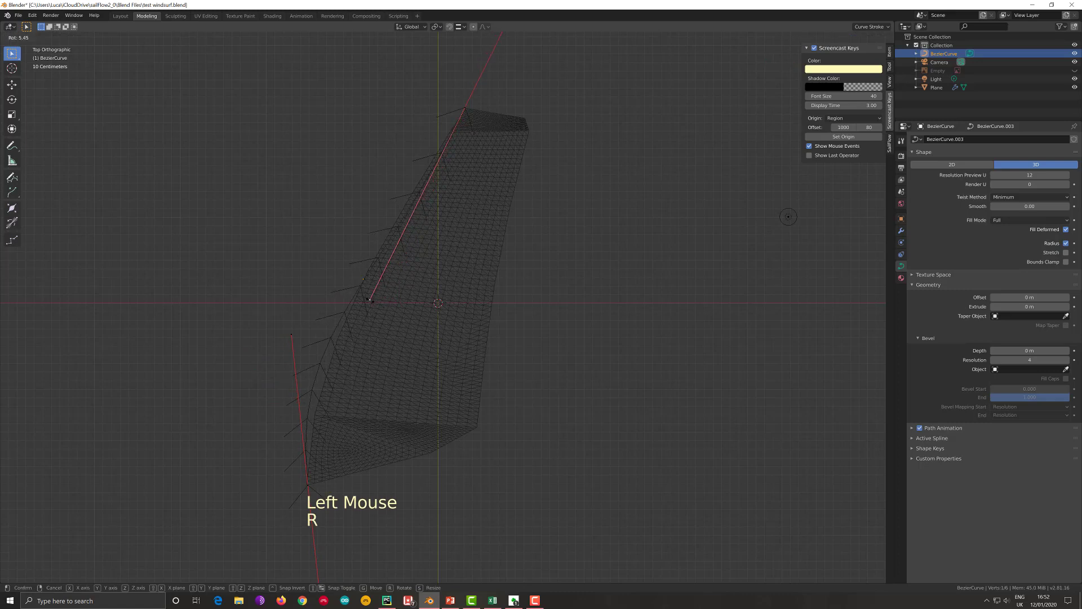
pyautogui.click(292, 331)
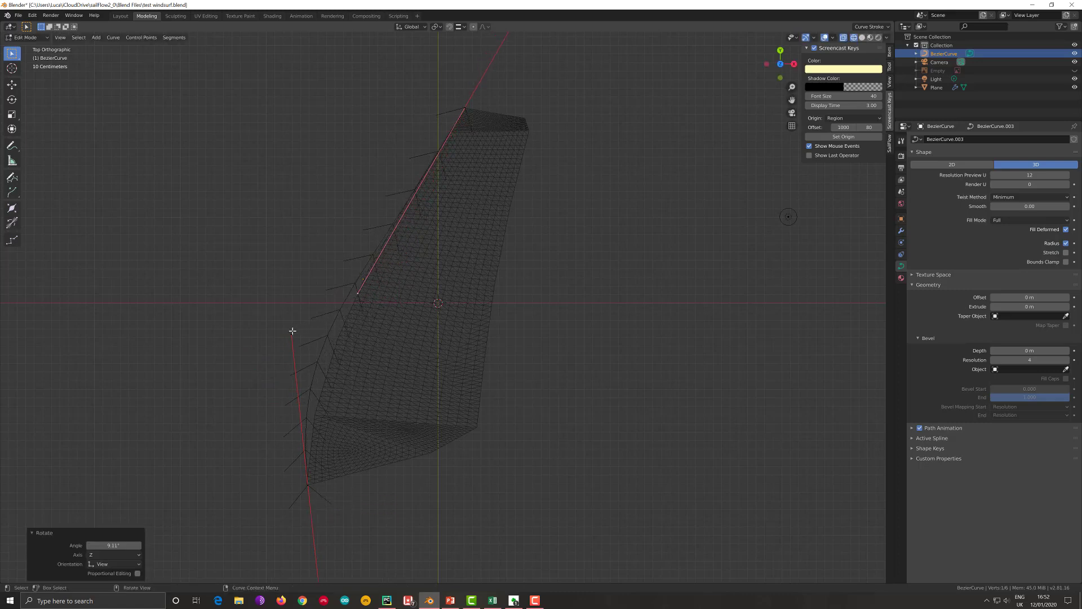
# - Rotate the lower handle about 7° and scale it to about 0.81, and adjust the upper handle's angle so the curve follows the sail edge
pyautogui.click(292, 331)
pyautogui.press('r')
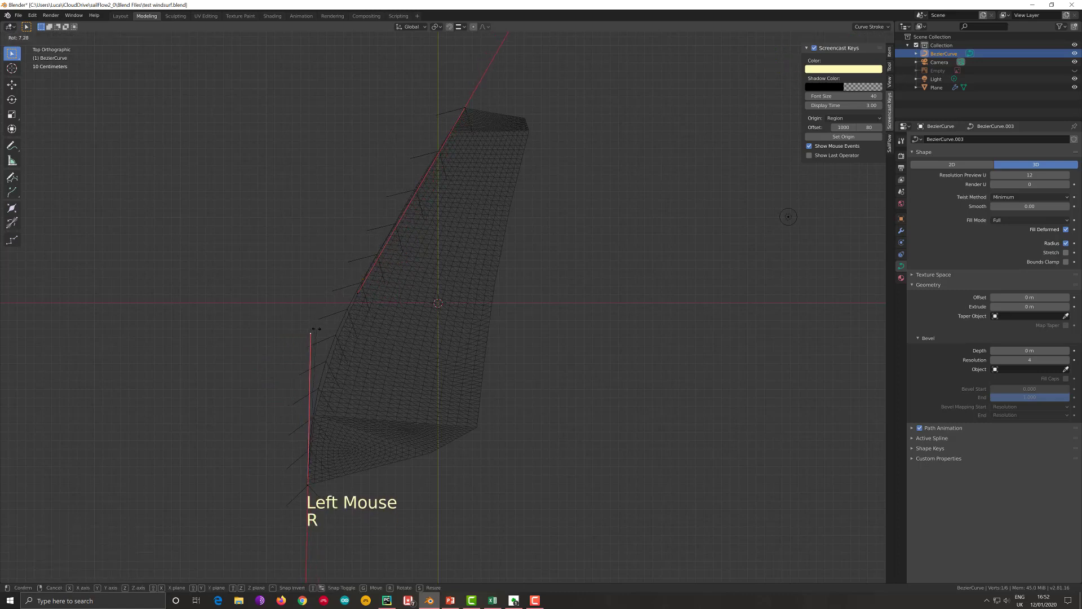
pyautogui.click(314, 329)
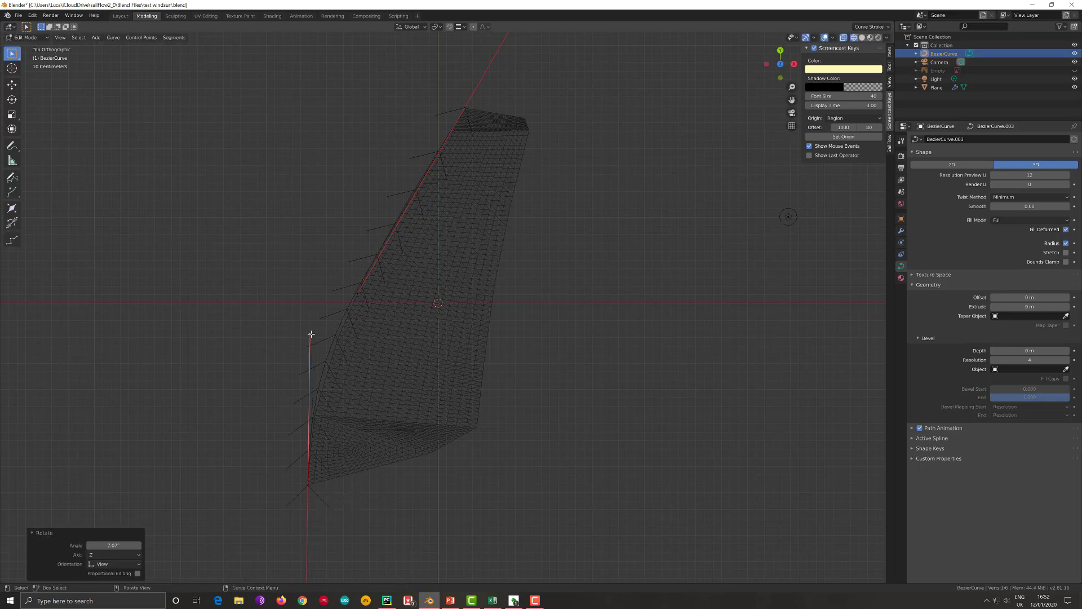
pyautogui.press('s')
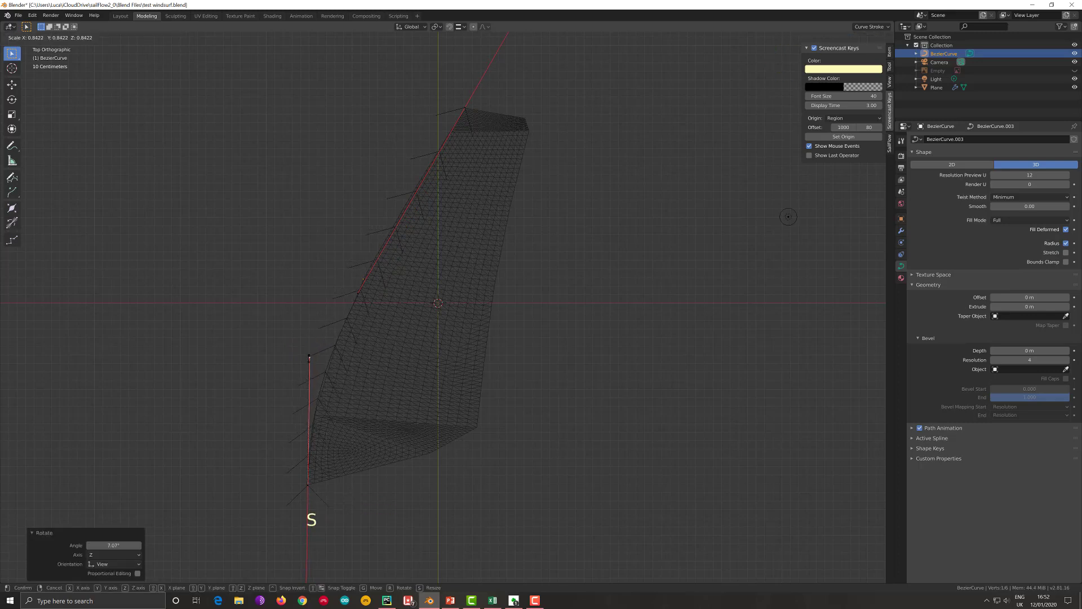
pyautogui.click(308, 364)
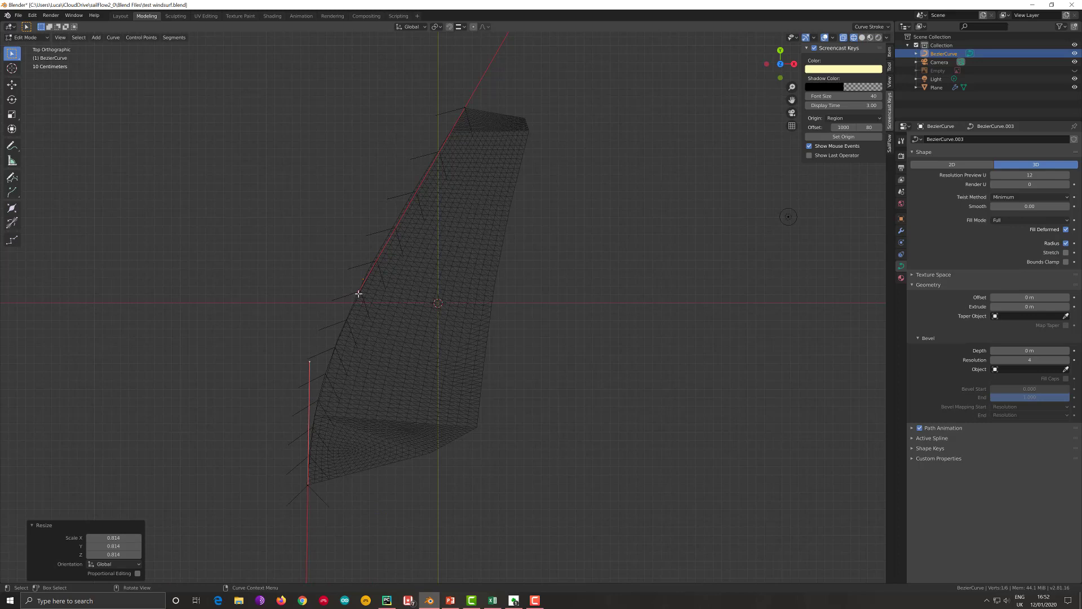
pyautogui.click(358, 294)
pyautogui.press('r')
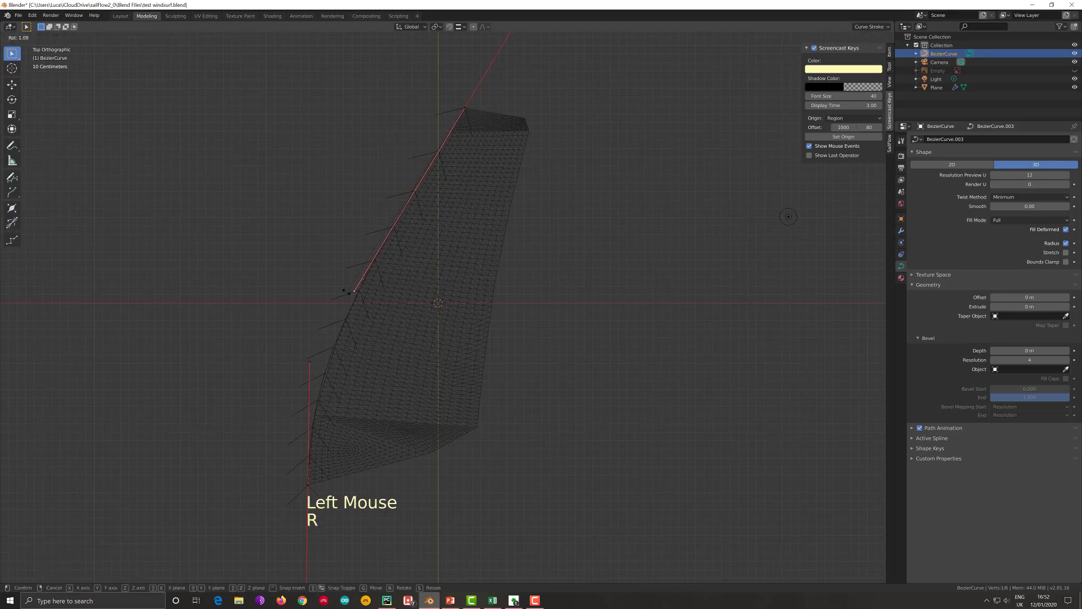
pyautogui.click(345, 291)
pyautogui.press('Tab')
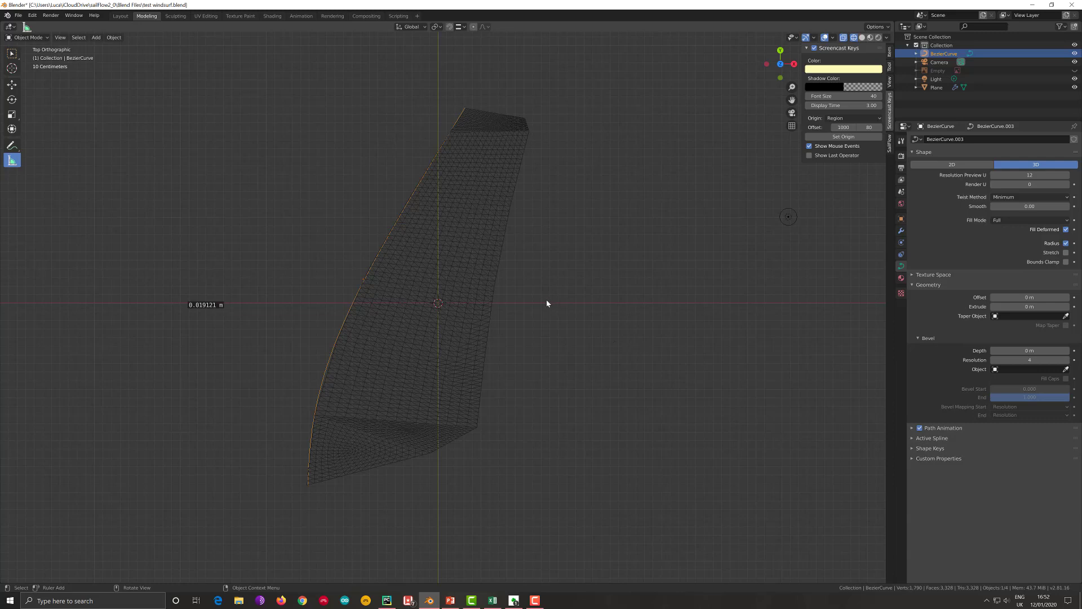
# - Add a second Bezier curve and place it beside the sail, about 1.4 m from the origin along X
pyautogui.press('shift')
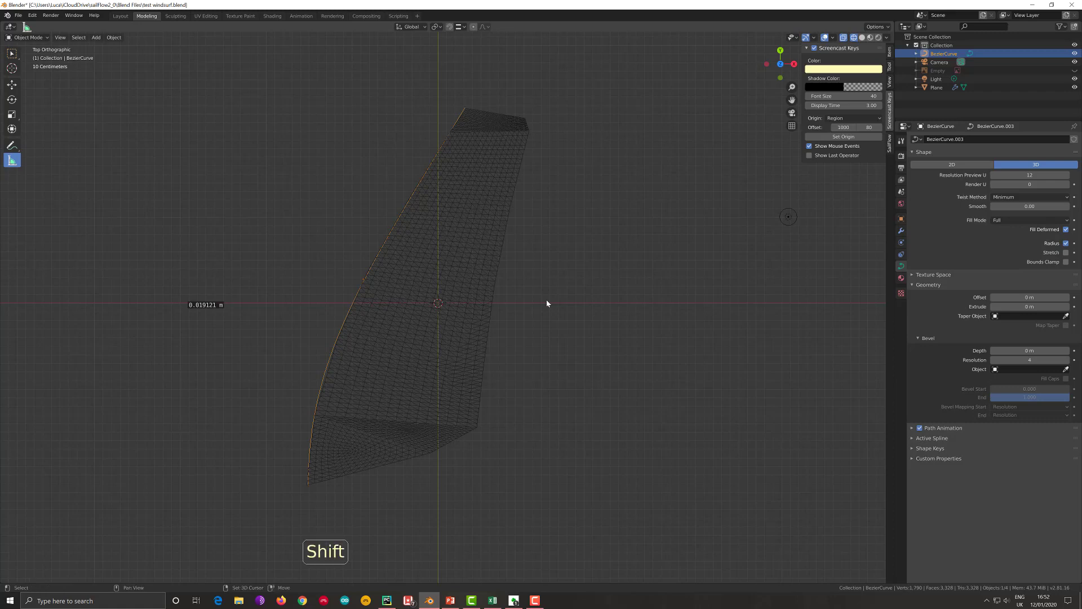
pyautogui.hotkey('shift', 'a')
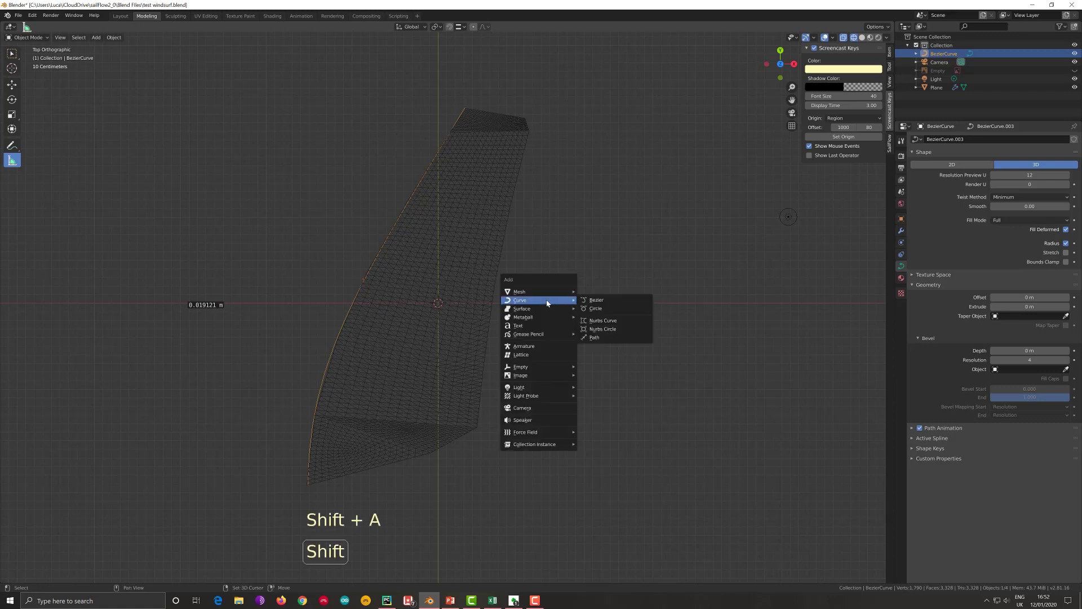
pyautogui.click(593, 301)
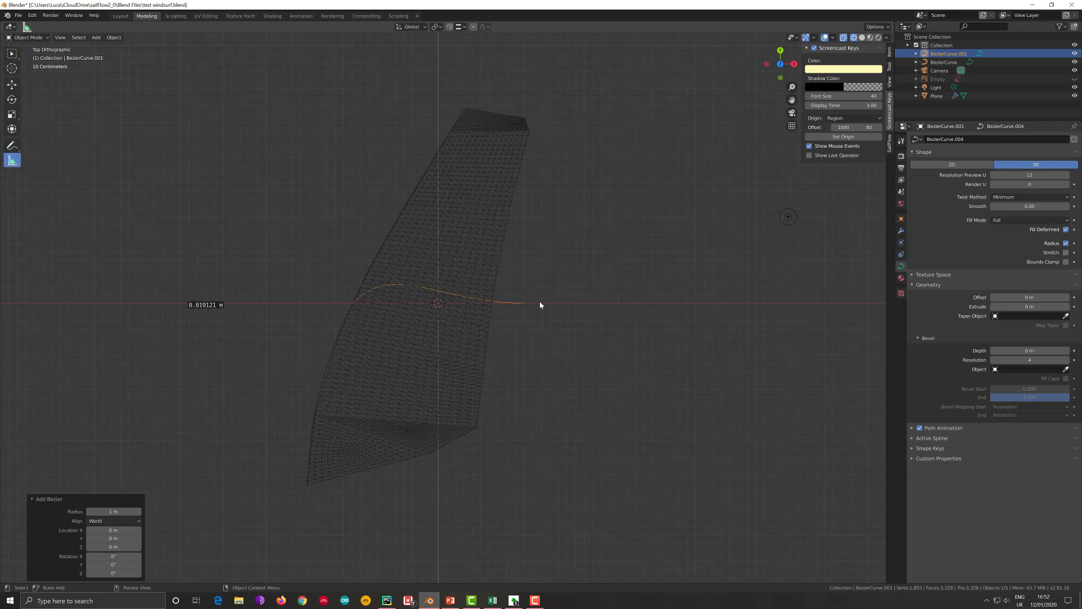
pyautogui.press('r')
pyautogui.click(482, 302)
pyautogui.press('g')
pyautogui.click(644, 303)
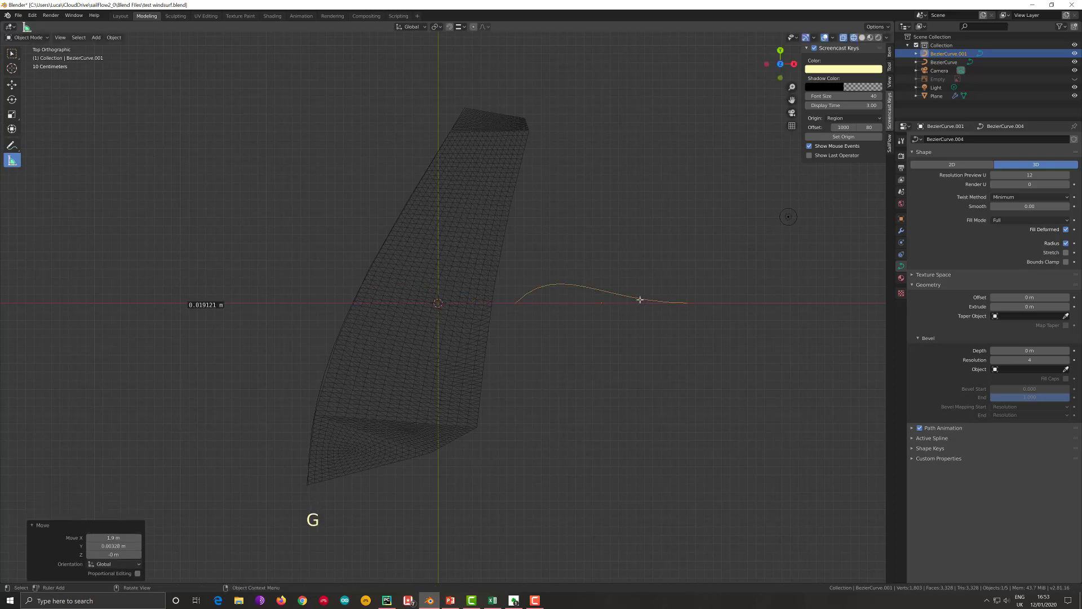
# - Edit the second curve, rotating the handle of its end farthest from the sail about 25° and moving that end point about -0.36 m in X
pyautogui.press('Tab')
pyautogui.click(603, 300)
pyautogui.press('r')
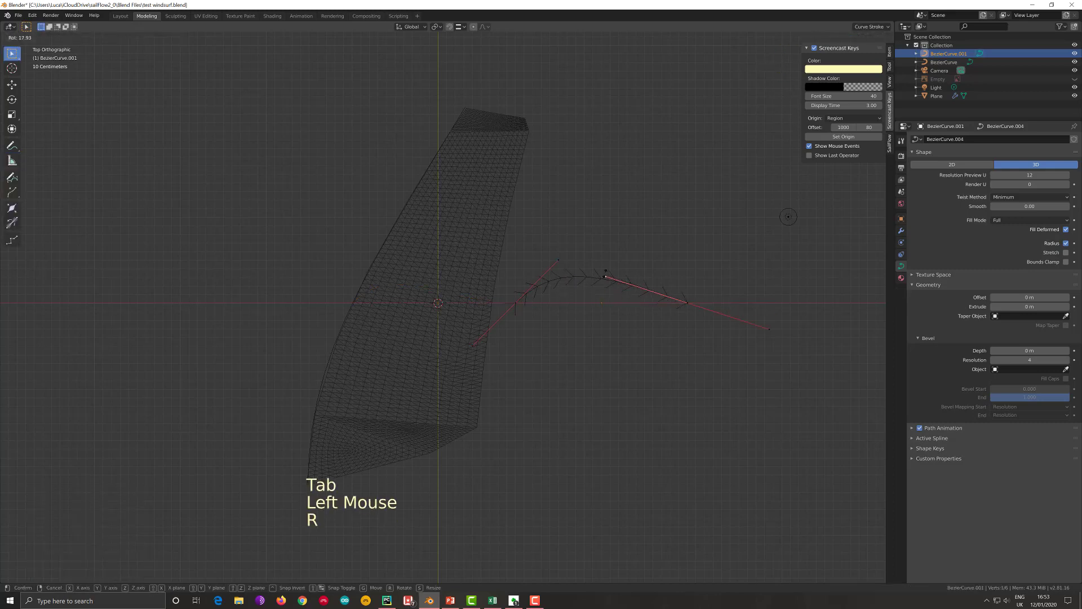
pyautogui.click(674, 302)
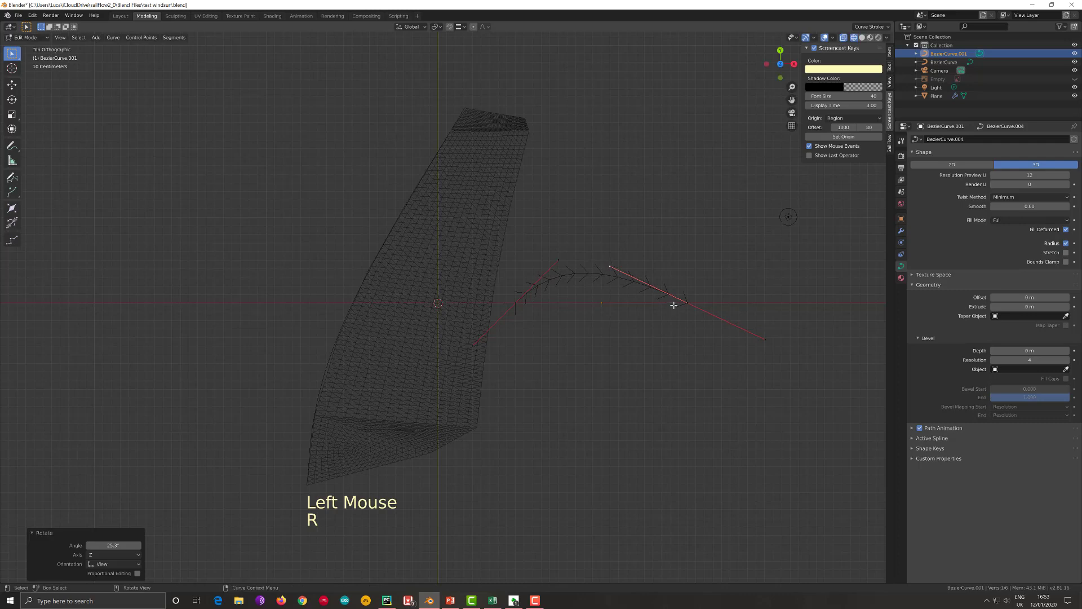
pyautogui.click(673, 303)
pyautogui.press('g')
pyautogui.click(642, 305)
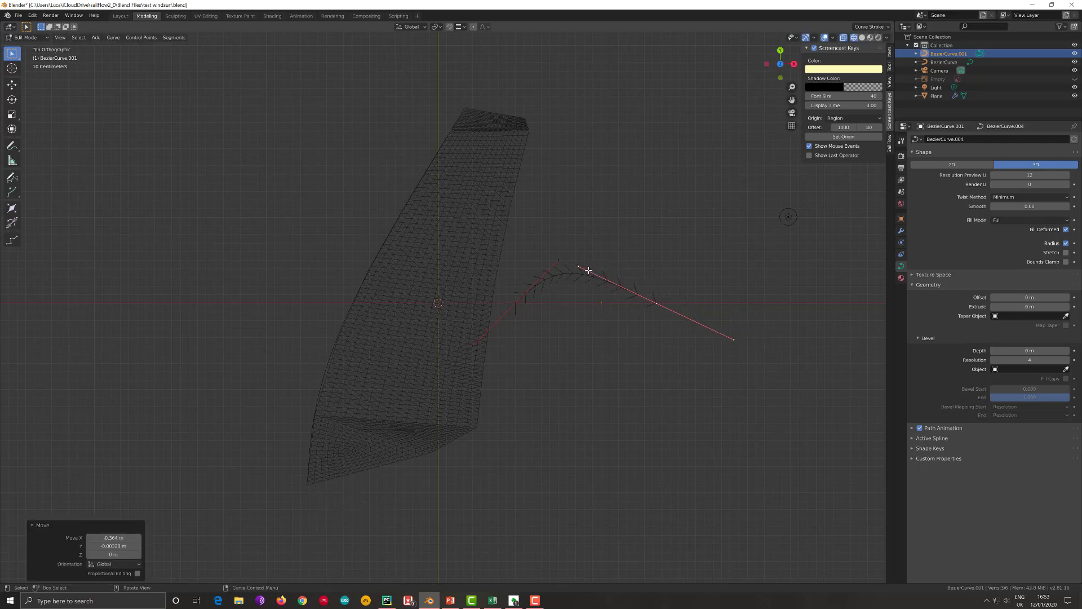
# - Rotate the handles at both ends of the second curve to shape its arch, finishing with about 5.8° on the end farthest from the sail
pyautogui.press('r')
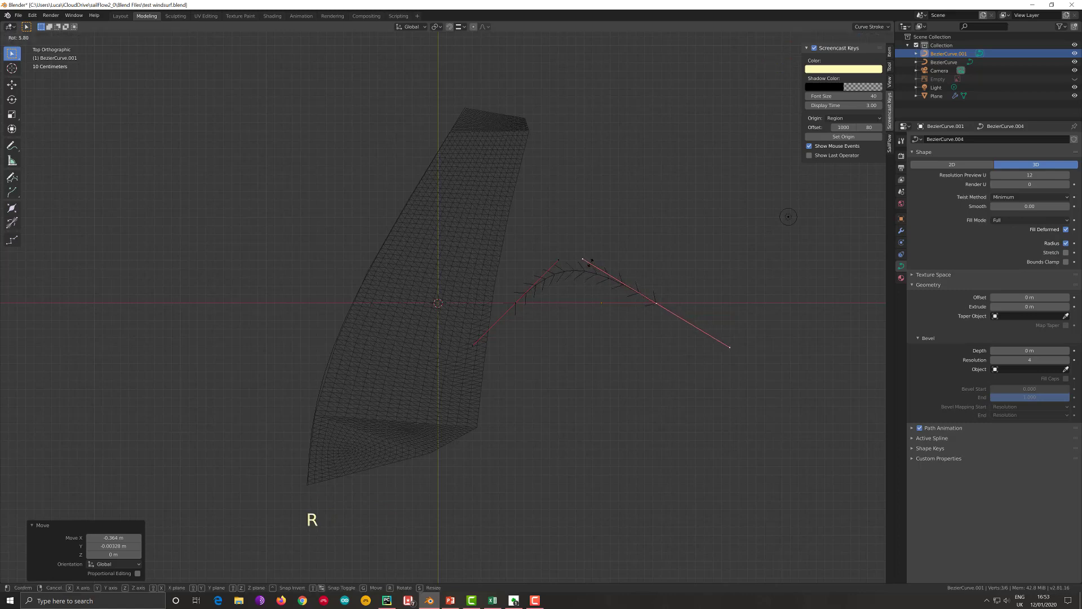
pyautogui.click(605, 262)
pyautogui.click(563, 260)
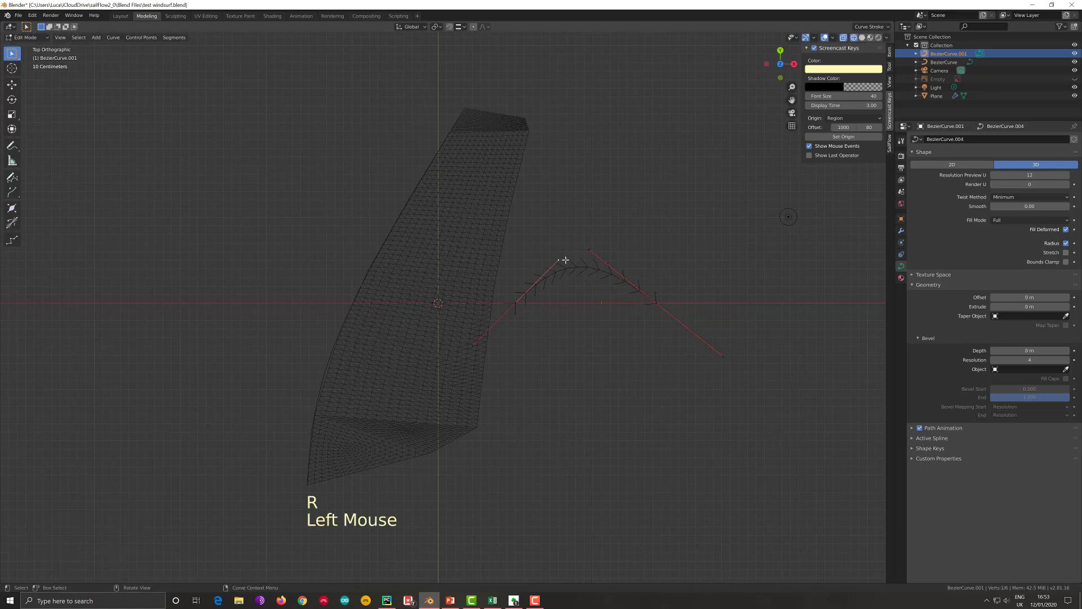
pyautogui.press('r')
pyautogui.click(583, 254)
pyautogui.press('r')
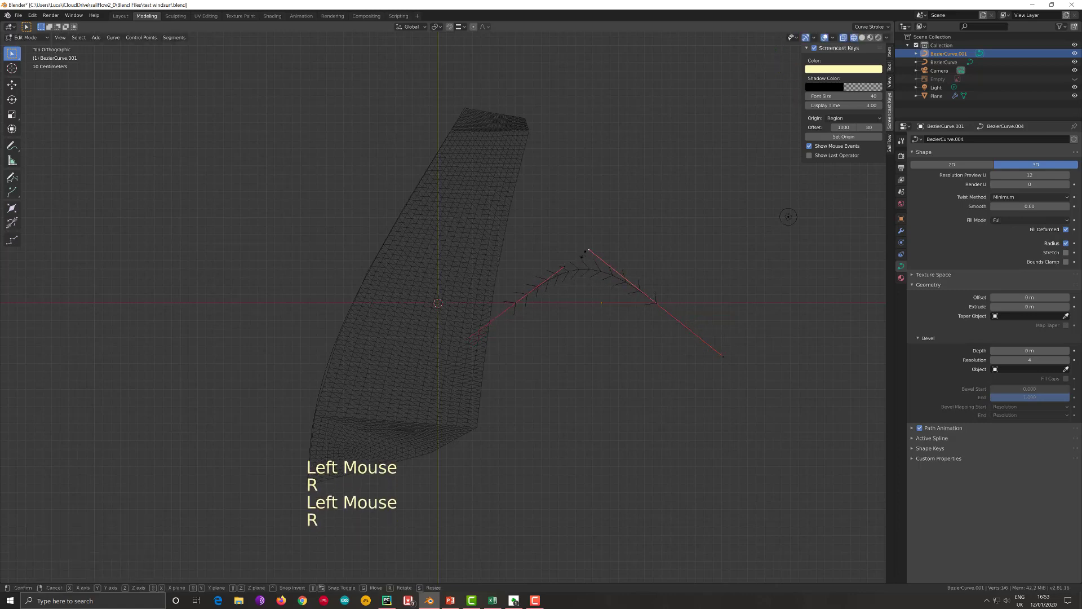
pyautogui.click(603, 304)
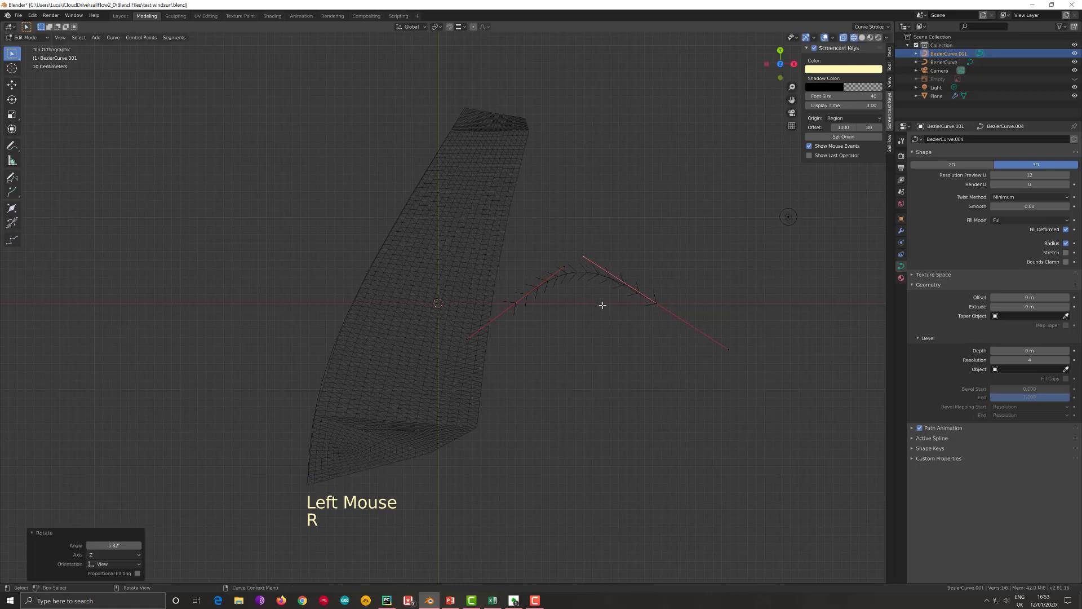
pyautogui.press('Tab')
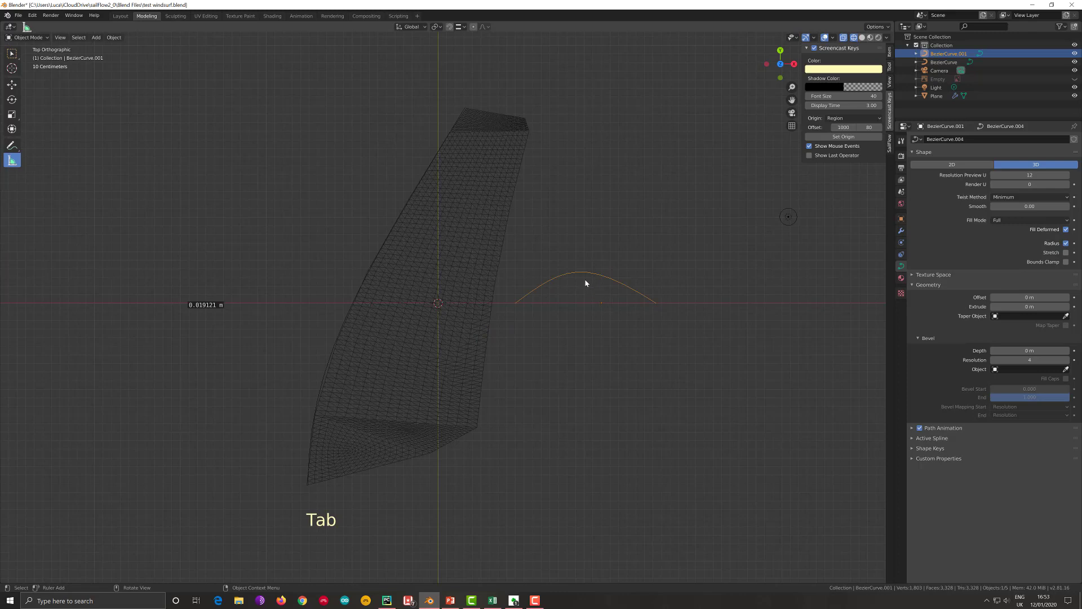
# - Move the second curve's end point nearest the sail about 0.28 m in X, keeping it level on the X axis
pyautogui.press('Tab')
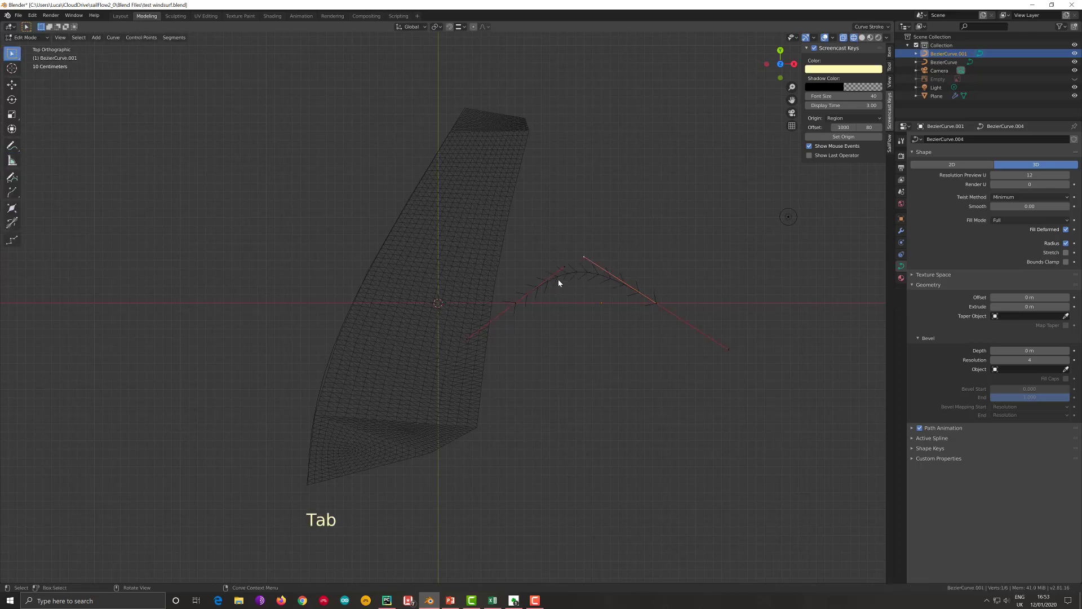
pyautogui.click(523, 303)
pyautogui.press('g')
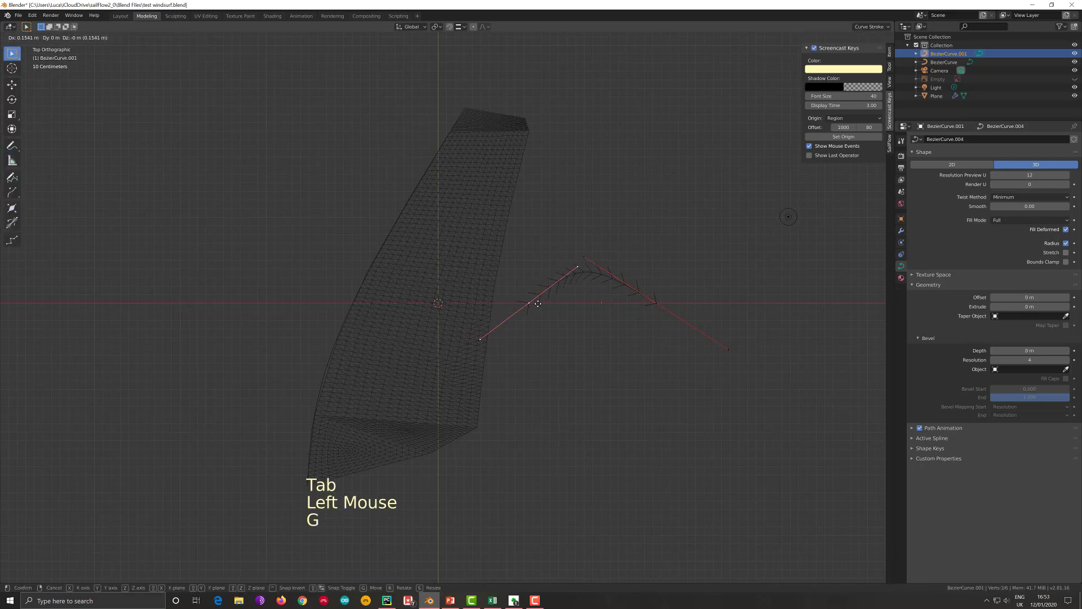
pyautogui.click(562, 286)
pyautogui.press('g')
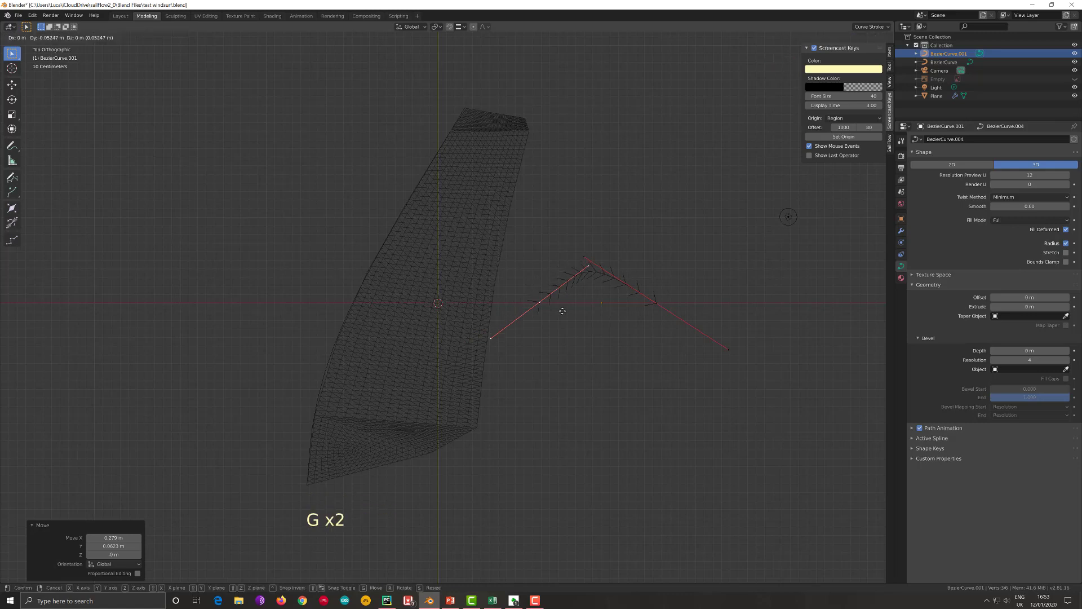
pyautogui.click(568, 303)
# - Rotate the handle of the end nearest the sail about 27° and shorten it by scaling to make that side of the arch rounder
pyautogui.press('r')
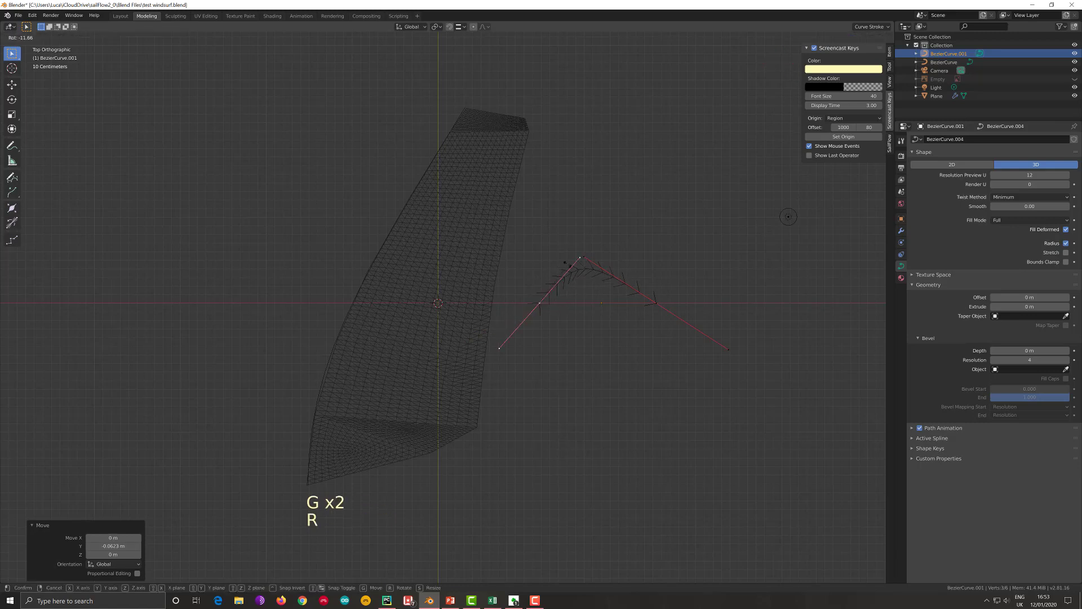
pyautogui.click(554, 265)
pyautogui.press('s')
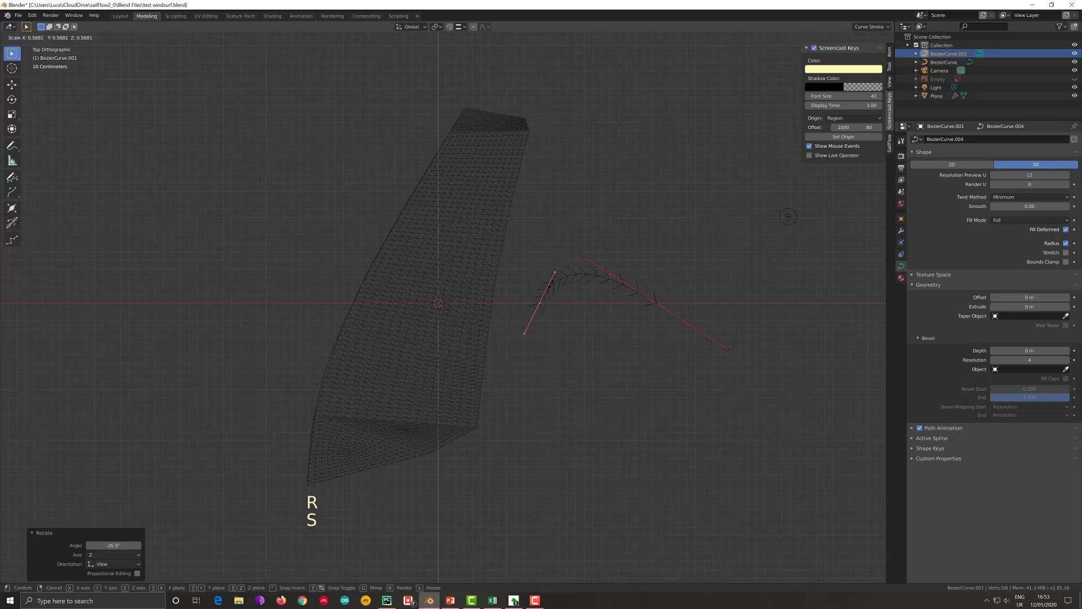
pyautogui.click(570, 310)
pyautogui.press('Tab')
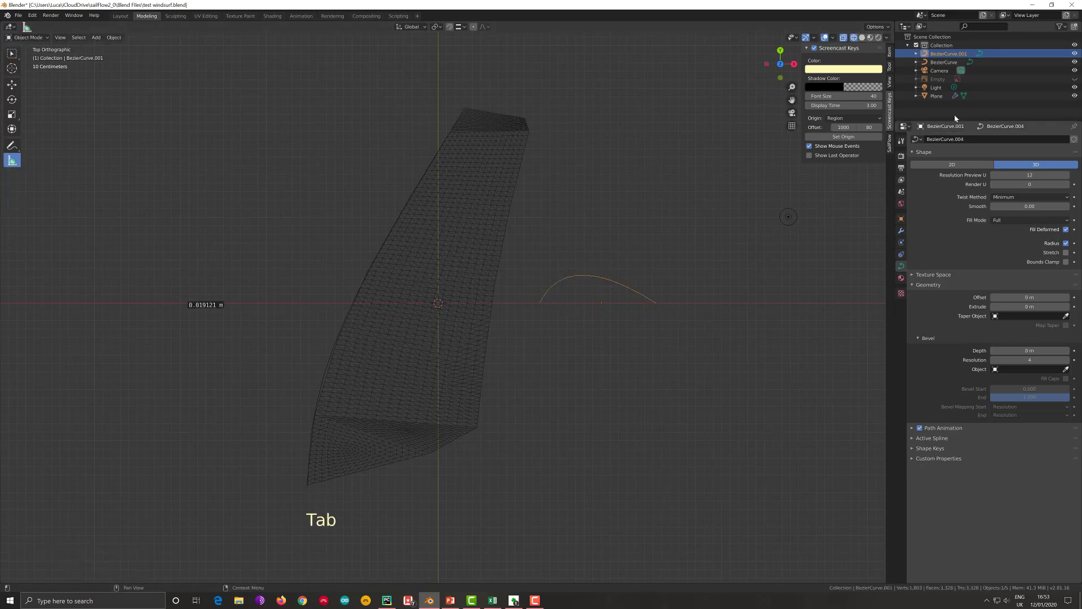
# - Rename the curve along the sail edge to SLEEVE
pyautogui.click(950, 63)
pyautogui.click(951, 63)
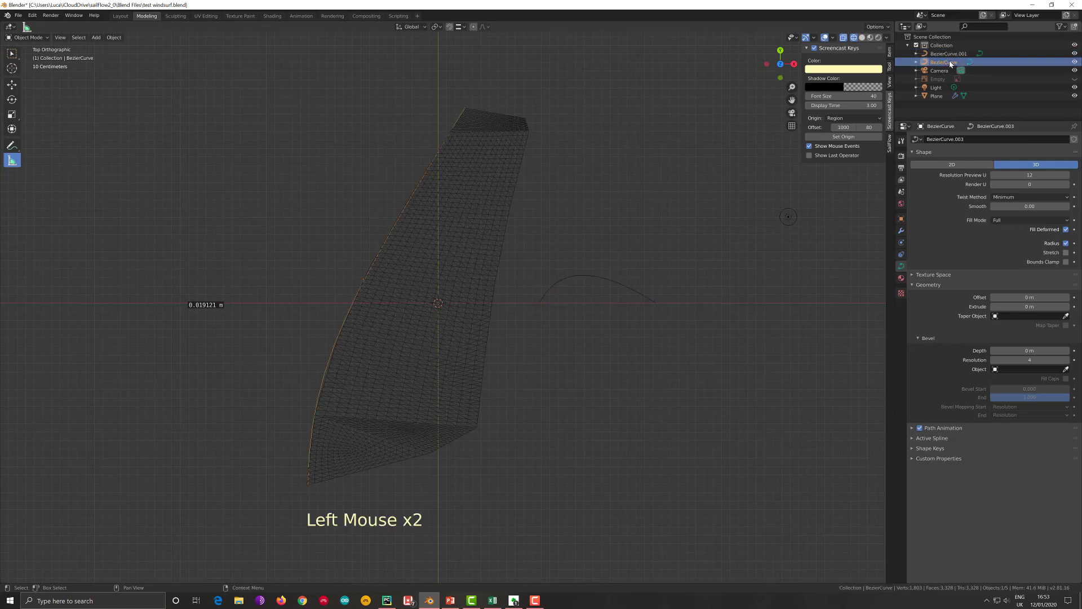
pyautogui.doubleClick(950, 63)
pyautogui.click(950, 63)
pyautogui.write('S')
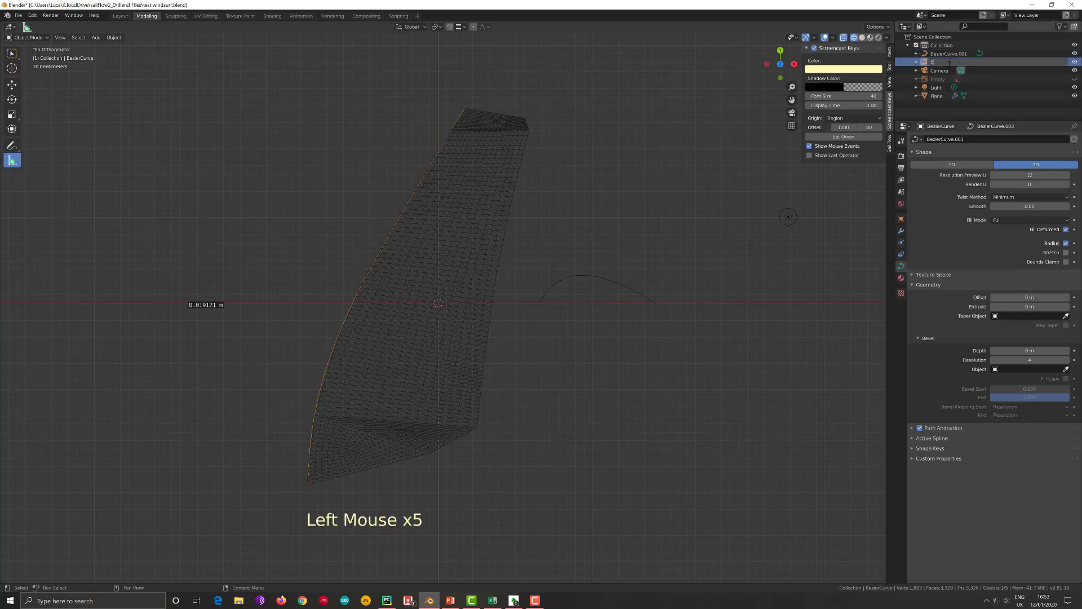
pyautogui.write('LEE')
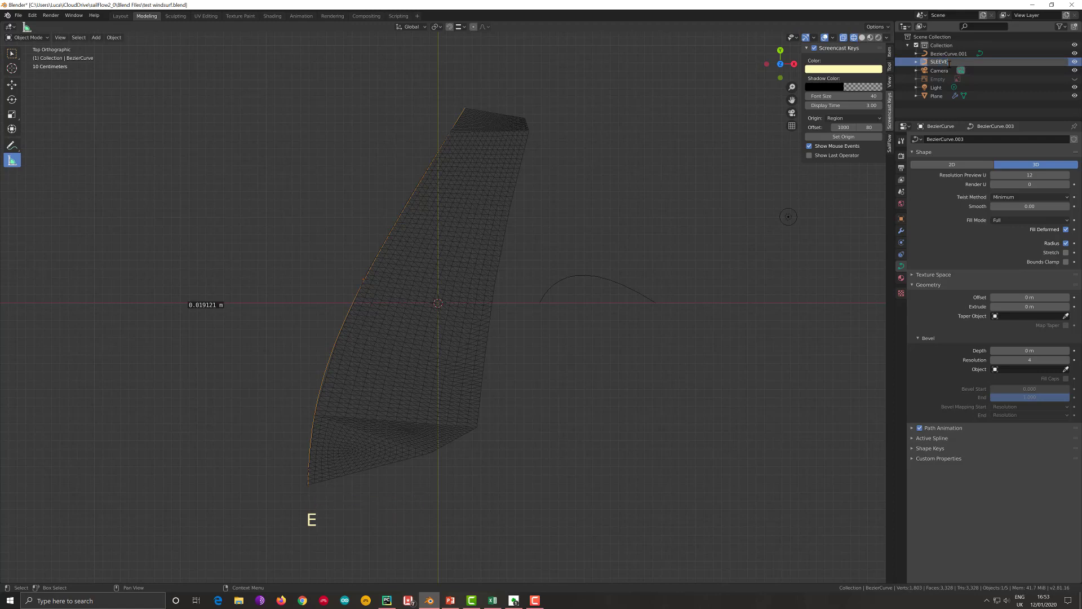
pyautogui.write('VE')
pyautogui.press('Return')
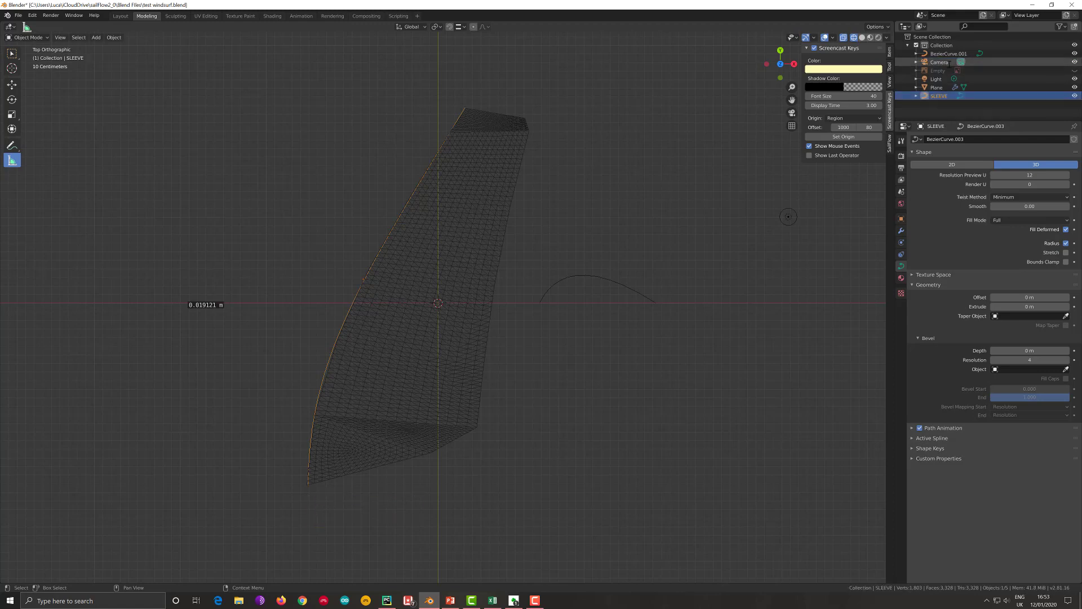
# - Rename the arched curve beside the sail to sleeveprofile
pyautogui.click(945, 53)
pyautogui.click(945, 53)
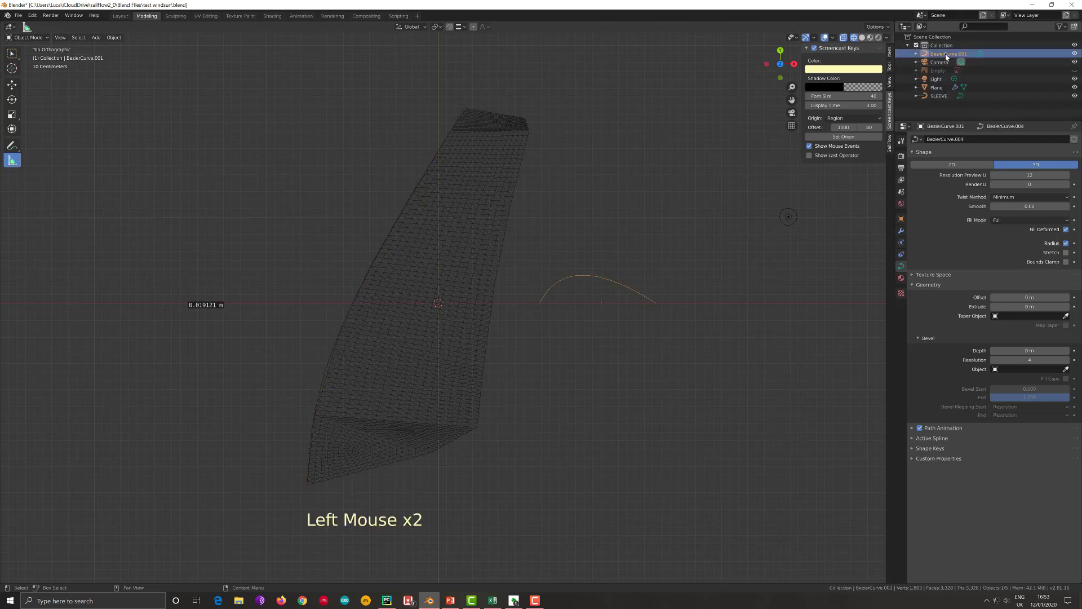
pyautogui.press('s')
pyautogui.press('l')
pyautogui.press('e')
pyautogui.press('e')
pyautogui.press('e')
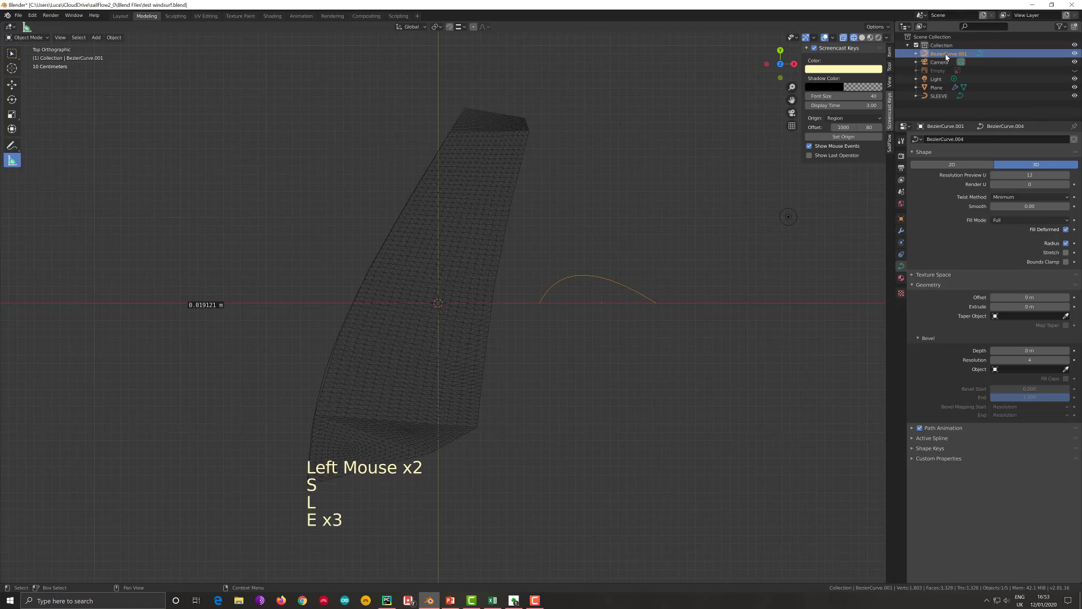
pyautogui.click(946, 55)
pyautogui.doubleClick(946, 55)
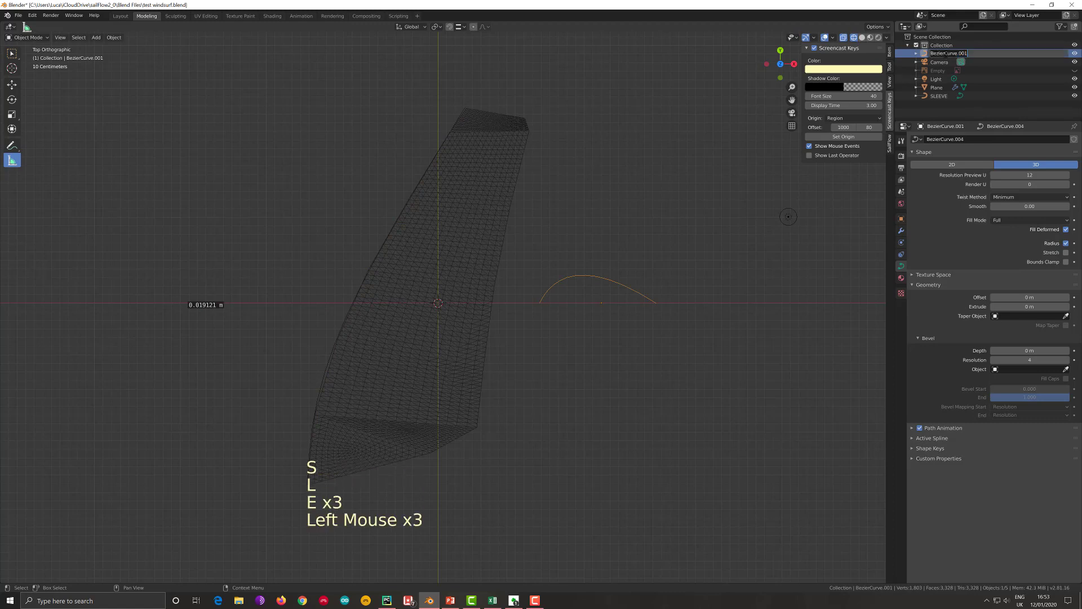
pyautogui.write('sleeve profile')
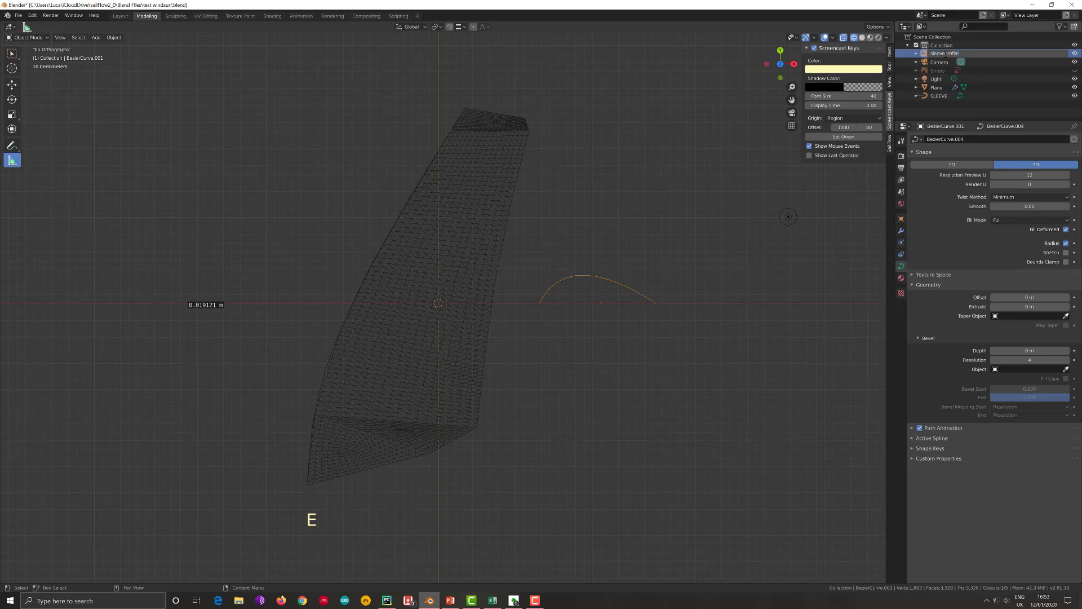
pyautogui.press('Return')
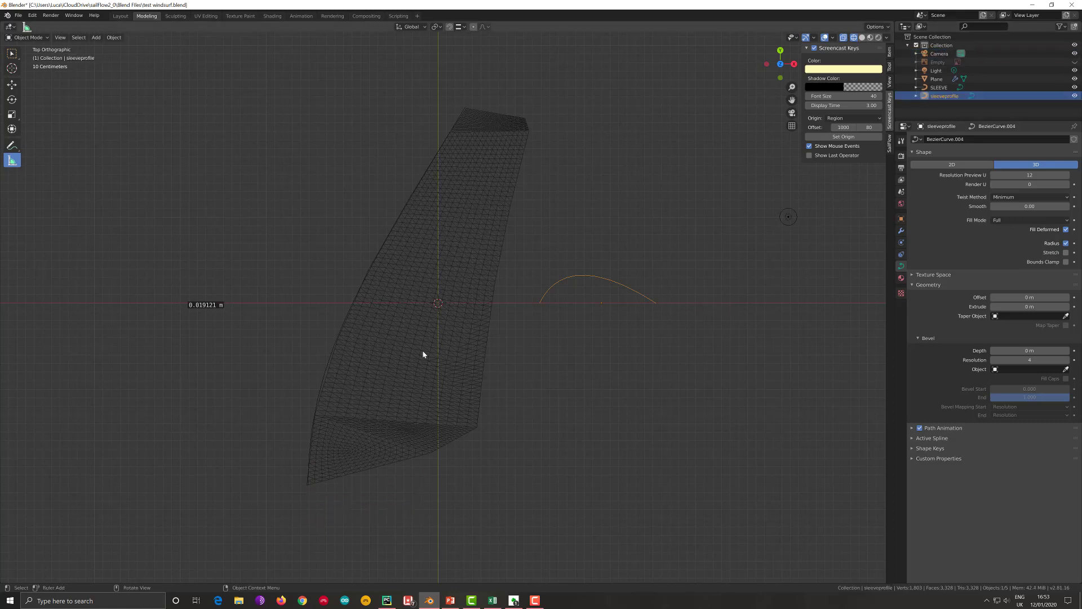
# - Set sleeveprofile as the bevel object of the SLEEVE curve
pyautogui.click(949, 88)
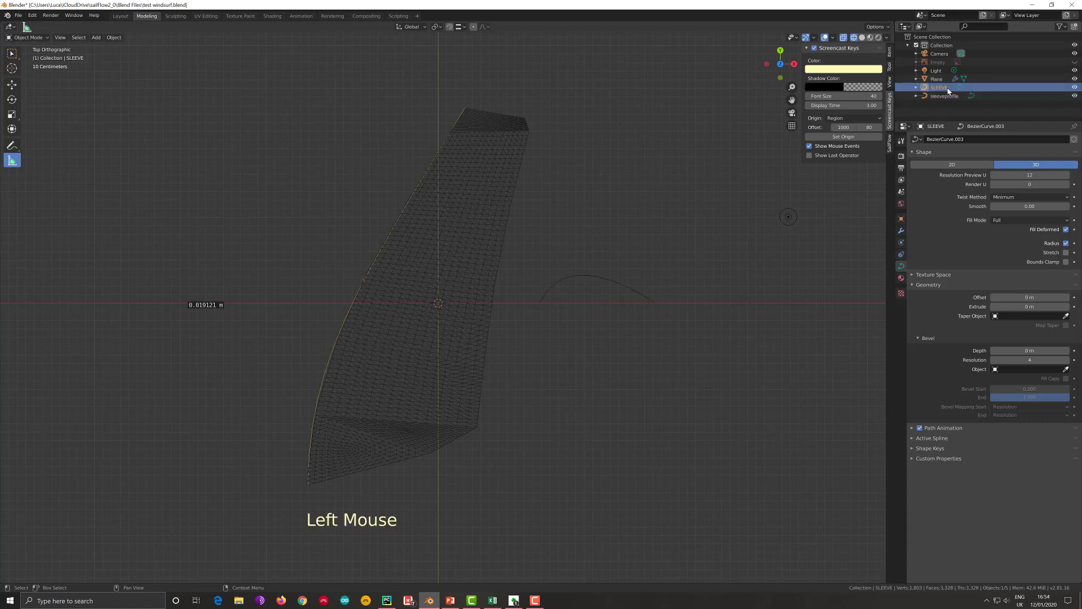
pyautogui.click(900, 279)
pyautogui.click(902, 268)
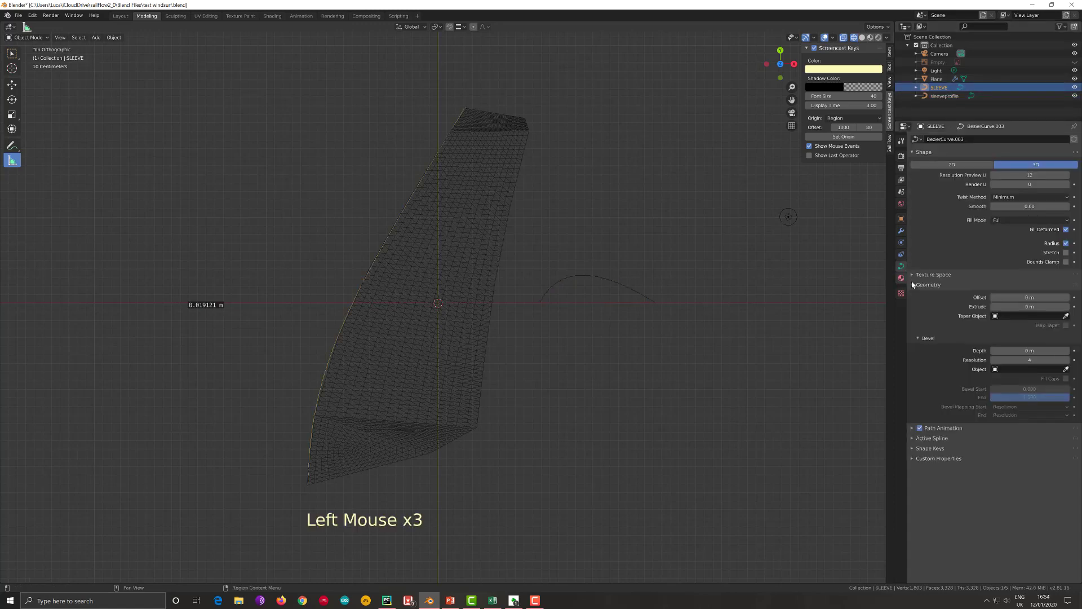
pyautogui.click(912, 284)
pyautogui.click(914, 286)
pyautogui.click(1054, 370)
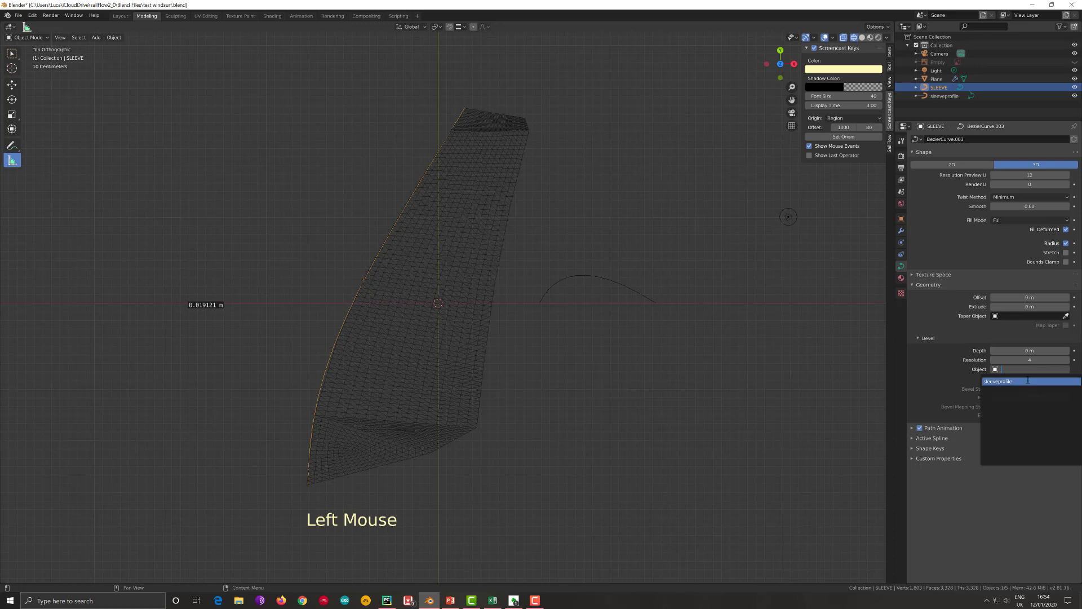
pyautogui.click(1015, 381)
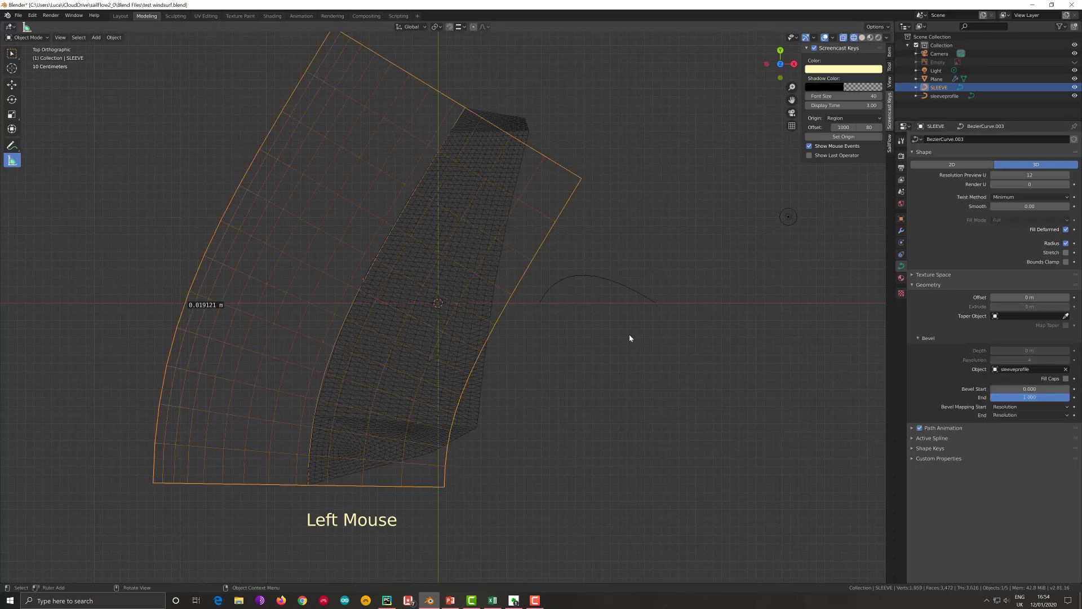
# - Scale the sleeveprofile curve to about 0.371 to narrow the sleeve along the sail edge
pyautogui.click(630, 289)
pyautogui.press('s')
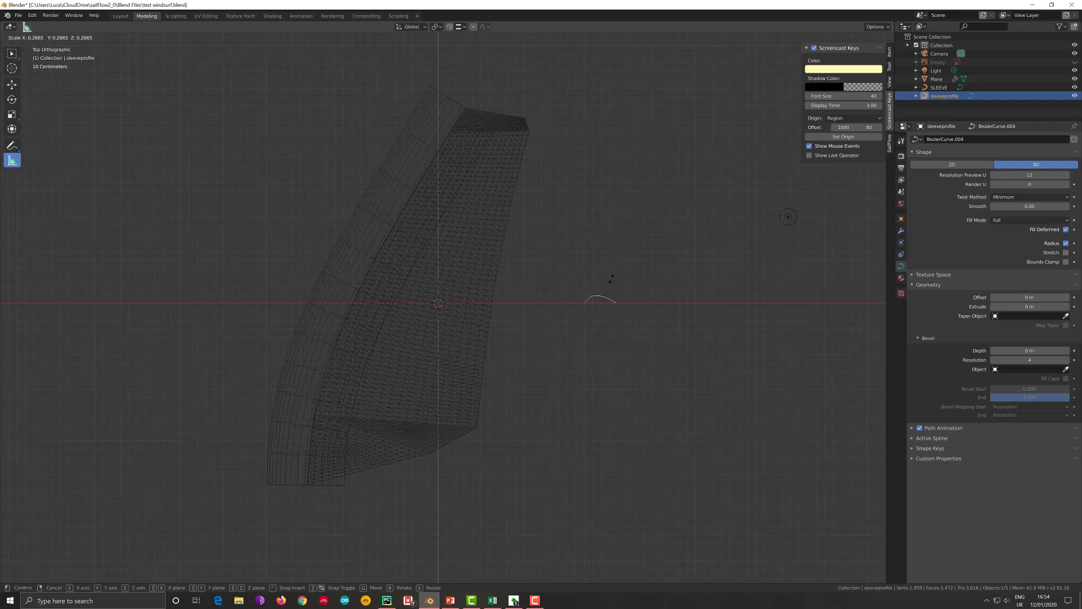
pyautogui.click(572, 370)
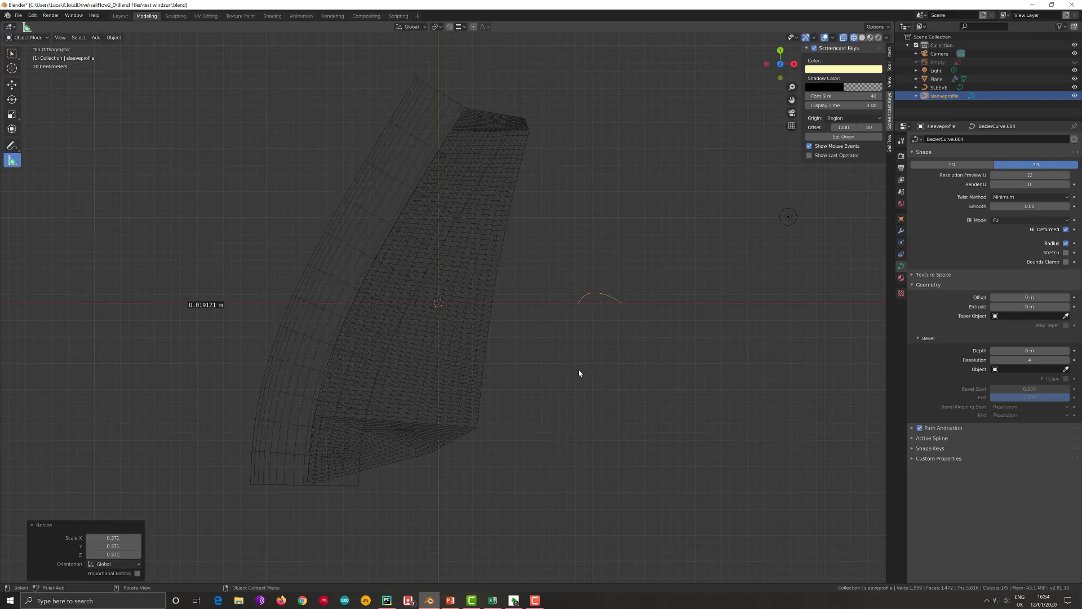
pyautogui.scroll(-2, 578, 373)
pyautogui.keyDown('shift'); pyautogui.moveTo(582, 372); pyautogui.dragTo(625, 290, button='middle'); pyautogui.keyUp('shift')
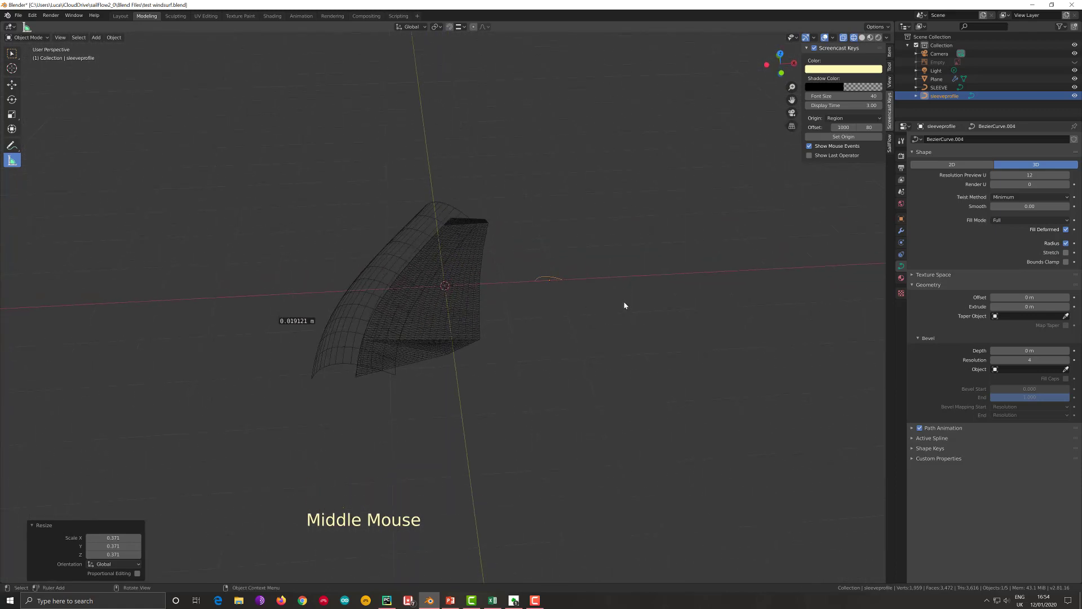
# - Scale the sleeveprofile curve down twice more, by about 0.533 and about 0.246, for a thin sleeve
pyautogui.press('s')
pyautogui.press('shift')
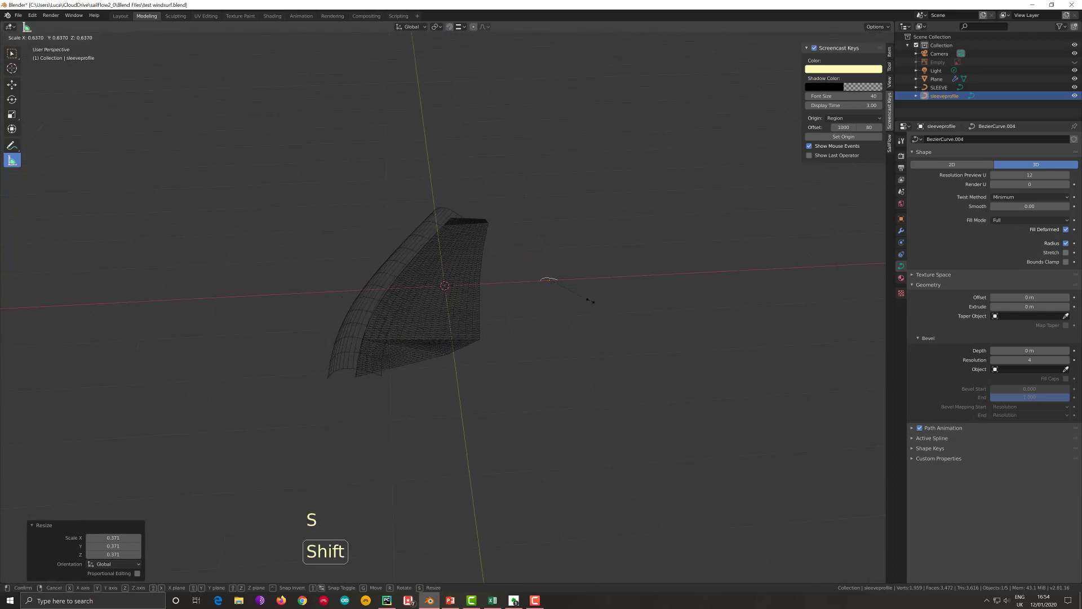
pyautogui.click(522, 285)
pyautogui.press('s')
pyautogui.press('shift')
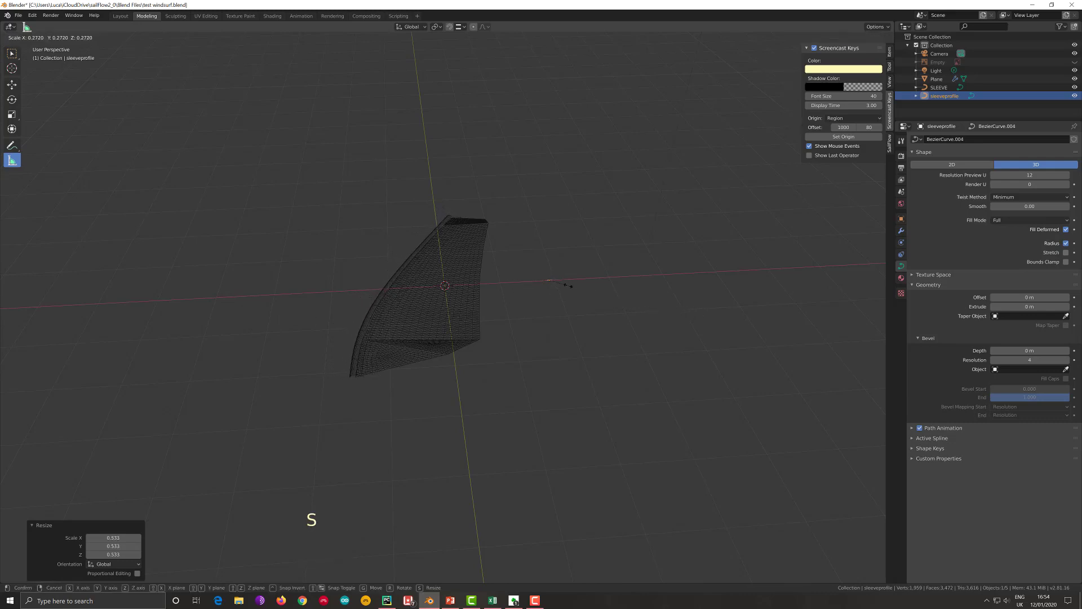
pyautogui.click(384, 369)
# - Show the sail reference image, enlarge sleeveprofile slightly to match the pictured sleeve, open the curve for editing and hide the image again
pyautogui.scroll(3, 372, 379)
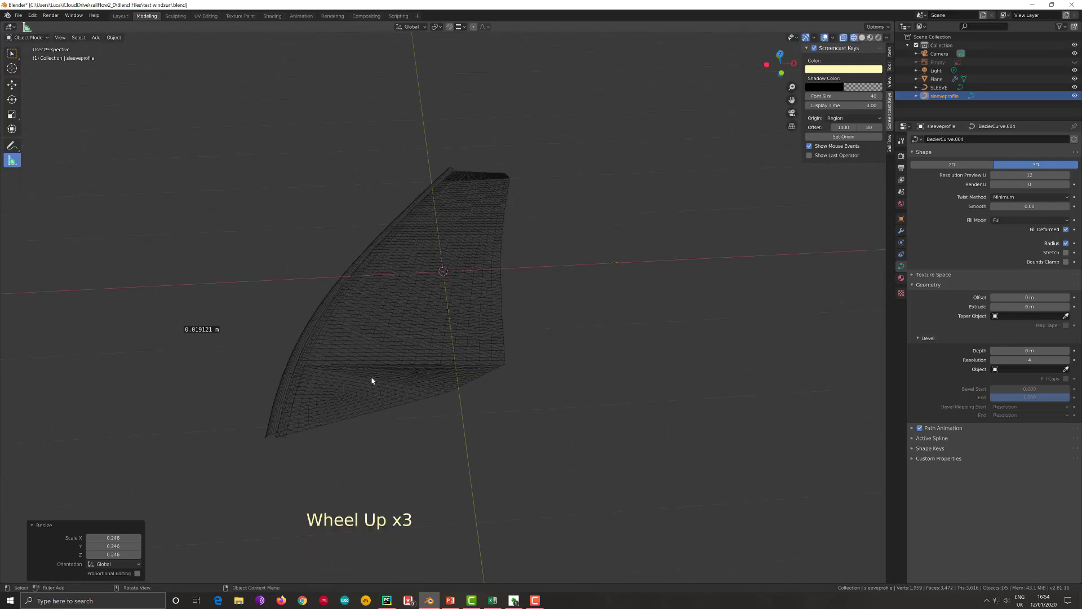
pyautogui.keyDown('shift'); pyautogui.moveTo(372, 379); pyautogui.dragTo(464, 391, button='middle'); pyautogui.keyUp('shift')
pyautogui.scroll(1, 462, 399)
pyautogui.scroll(2, 461, 399)
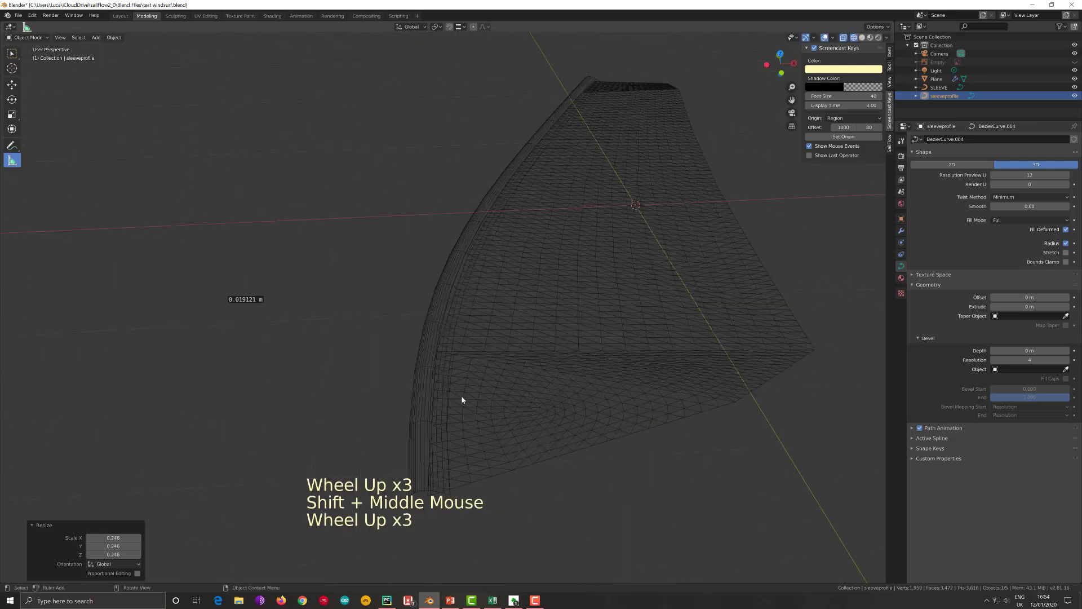
pyautogui.scroll(-1, 461, 398)
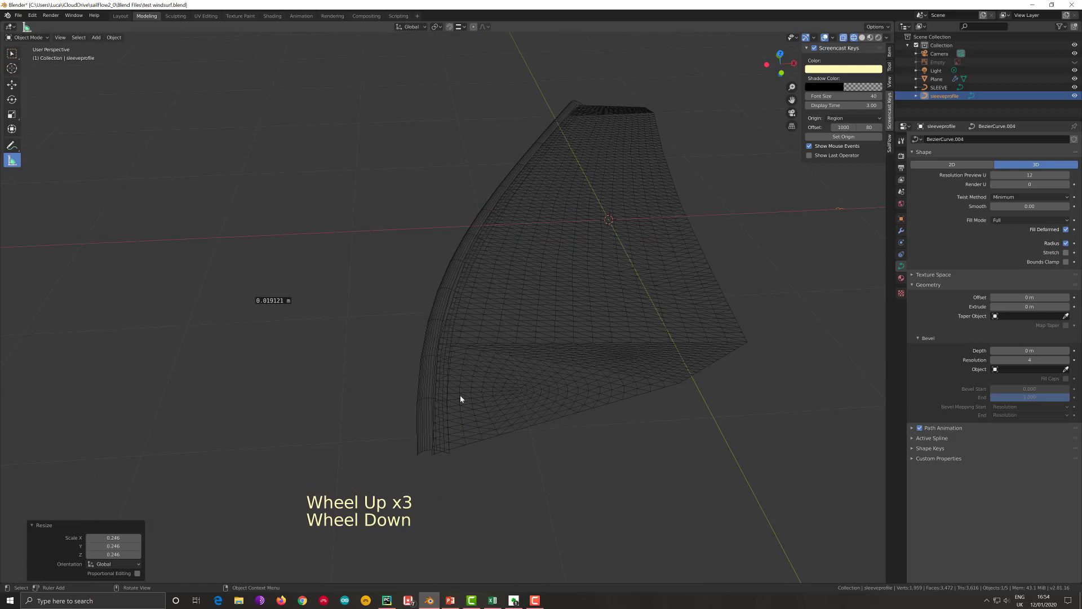
pyautogui.click(1074, 62)
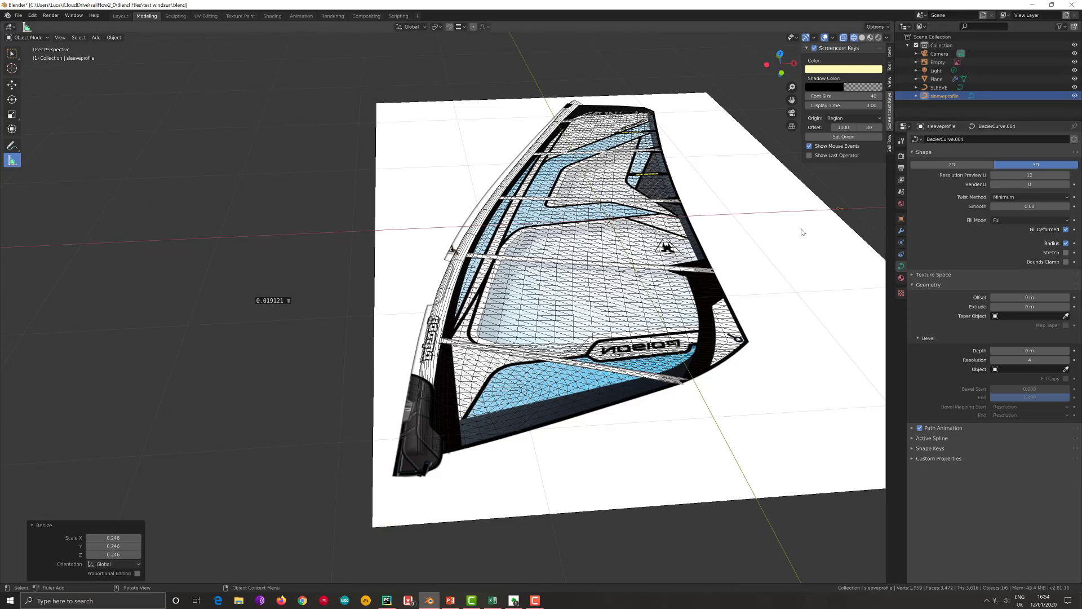
pyautogui.press('s')
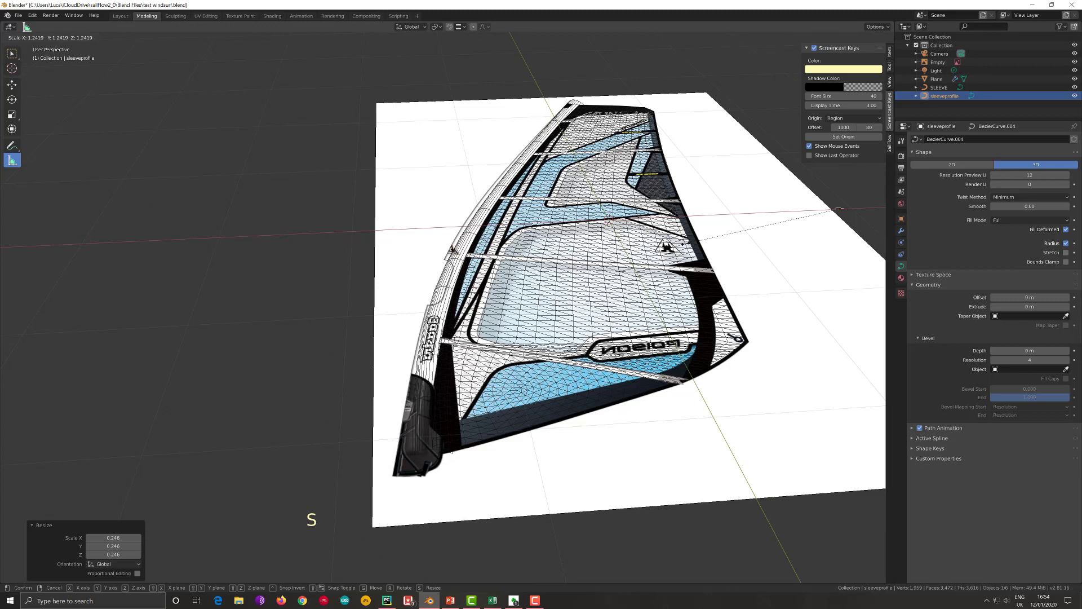
pyautogui.press('Tab')
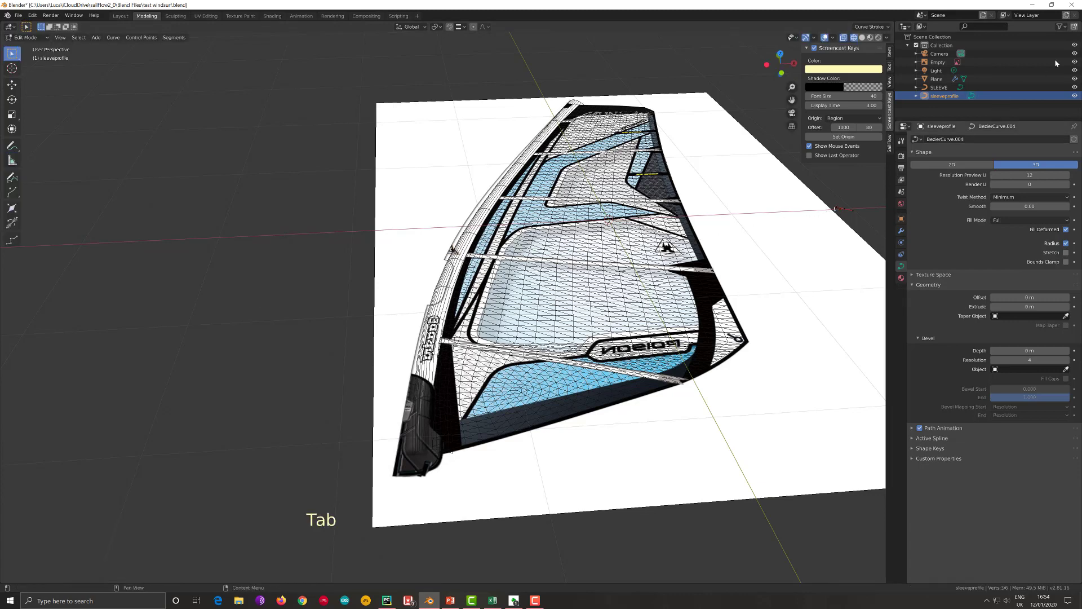
pyautogui.click(1074, 62)
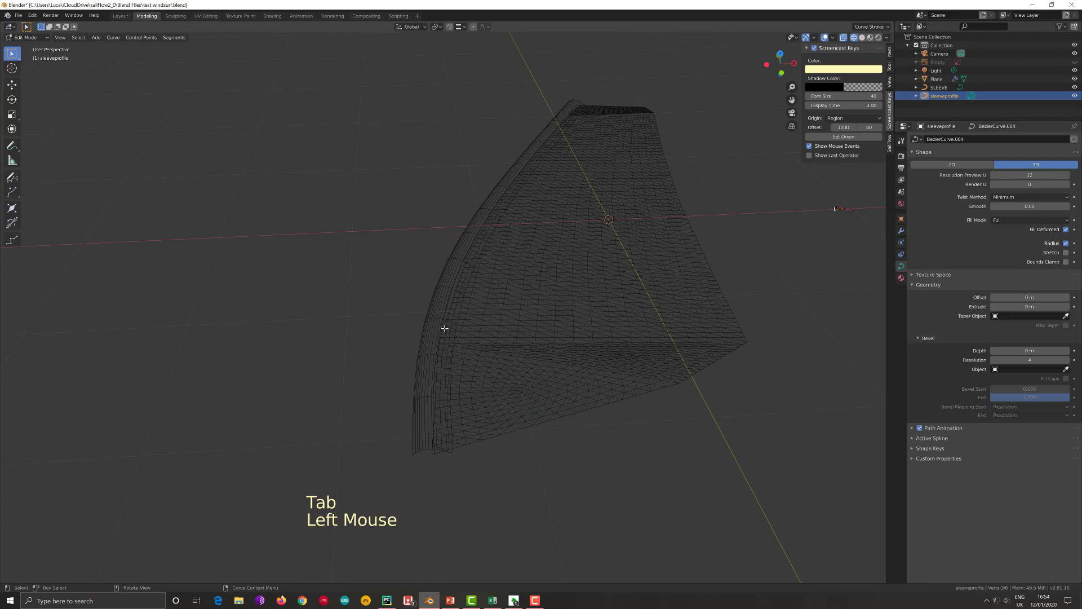
# - Leave curve editing and, in top view, move the SLEEVE curve about 0.095 m outward from the sail along negative X
pyautogui.press('KP_7')
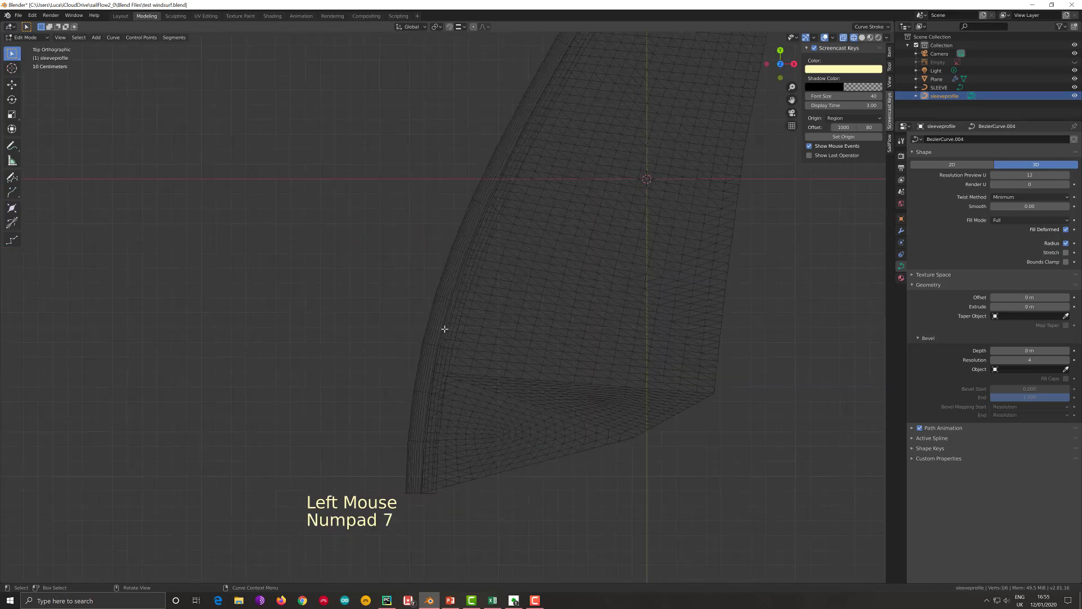
pyautogui.click(444, 328)
pyautogui.press('Tab')
pyautogui.click(444, 328)
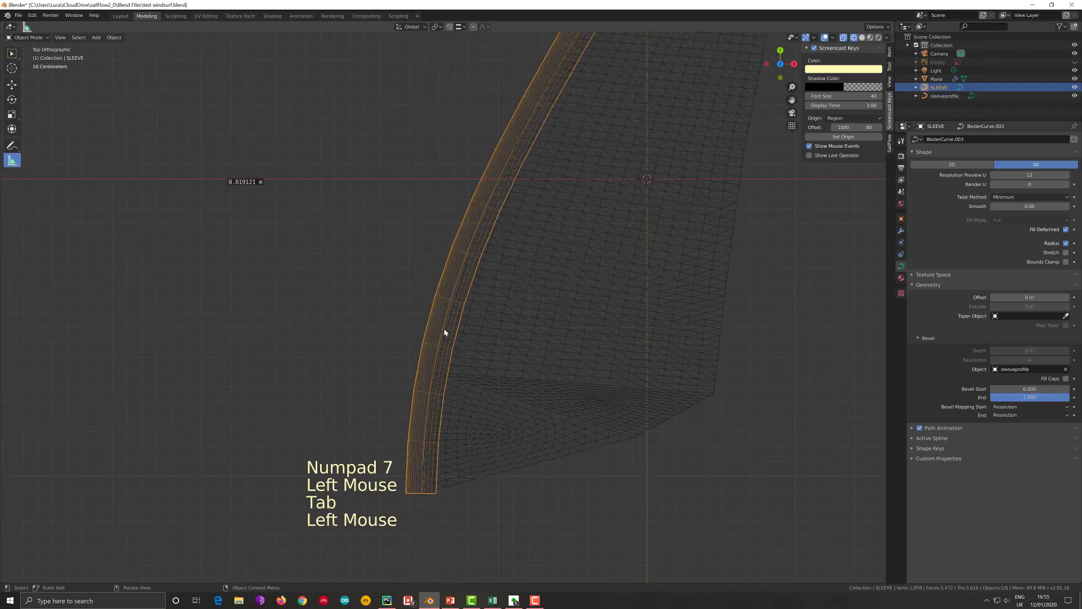
pyautogui.press('g')
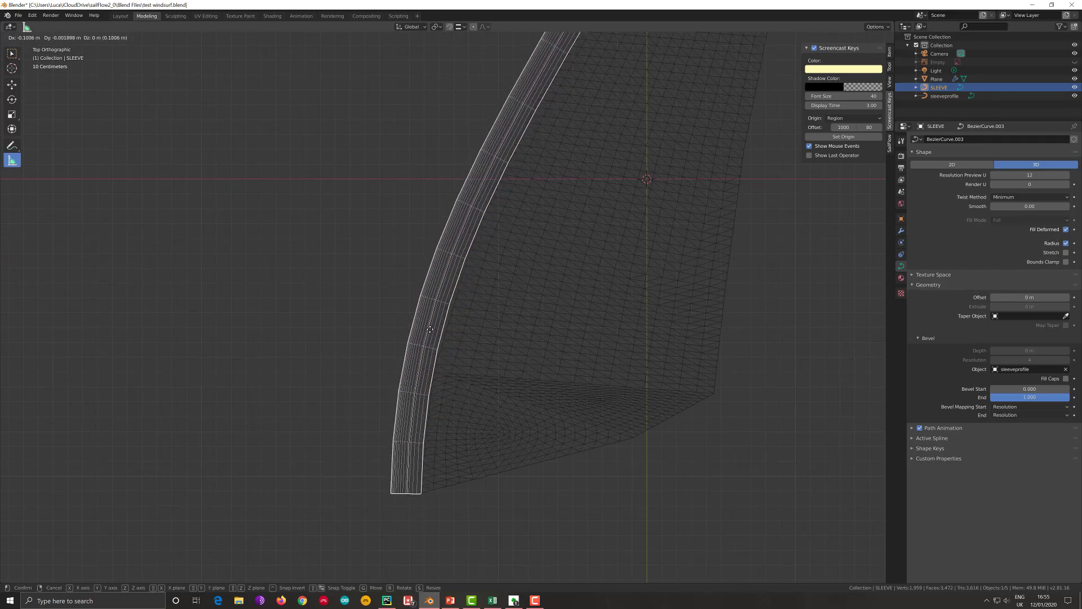
pyautogui.click(429, 329)
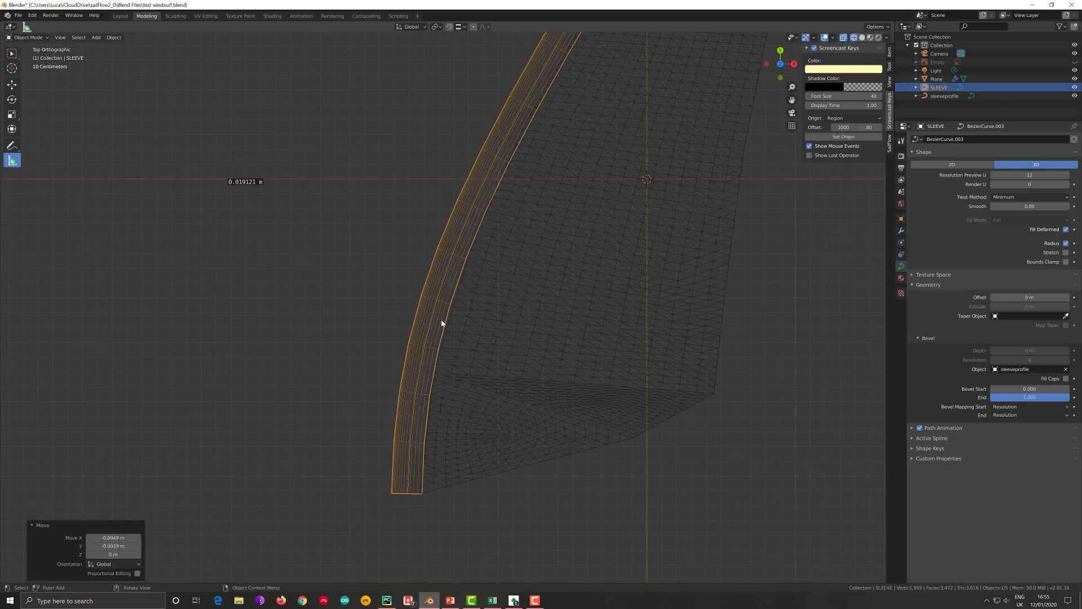
# - Move the SLEEVE curve's upper control point by about 0.027 m in X and 0.044 m in Y, extending it past the sail head
pyautogui.scroll(-2, 468, 293)
pyautogui.keyDown('shift'); pyautogui.moveTo(468, 292); pyautogui.dragTo(420, 397, button='middle'); pyautogui.keyUp('shift')
pyautogui.press('Tab')
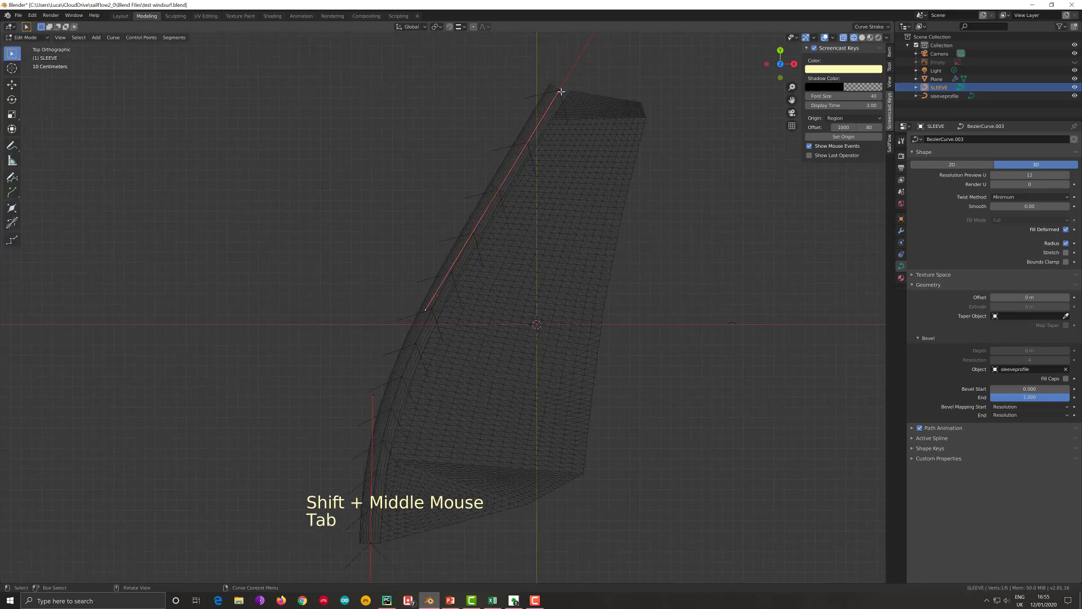
pyautogui.click(561, 91)
pyautogui.press('g')
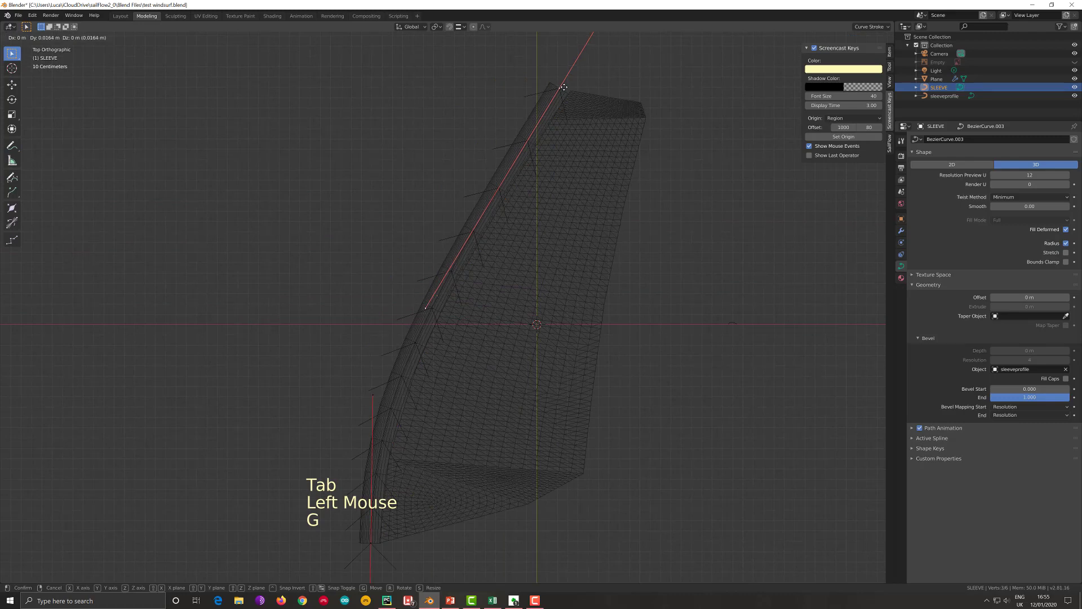
pyautogui.click(564, 86)
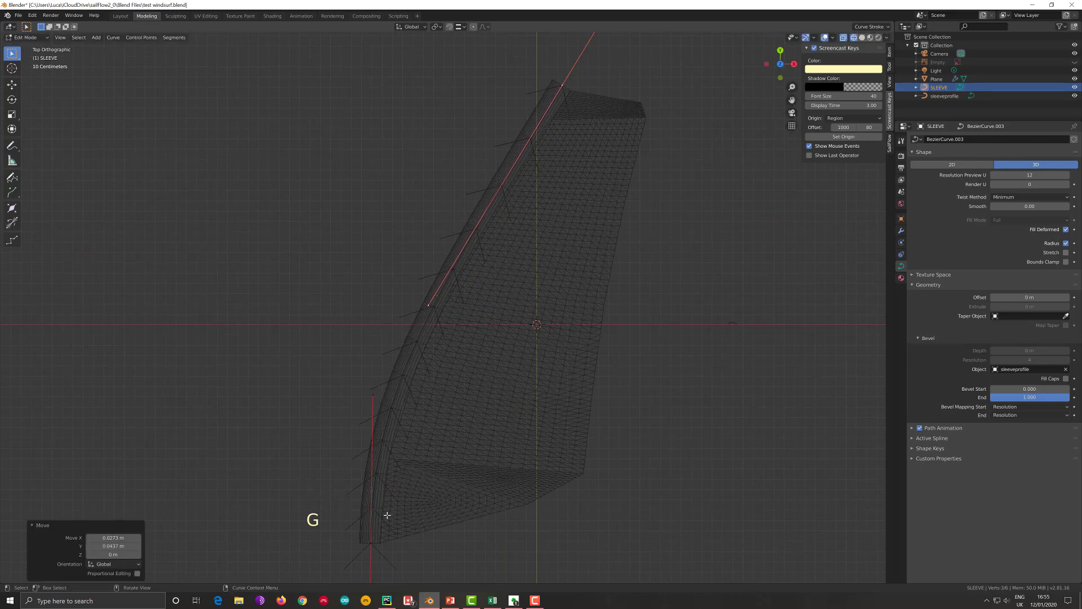
pyautogui.press('Tab')
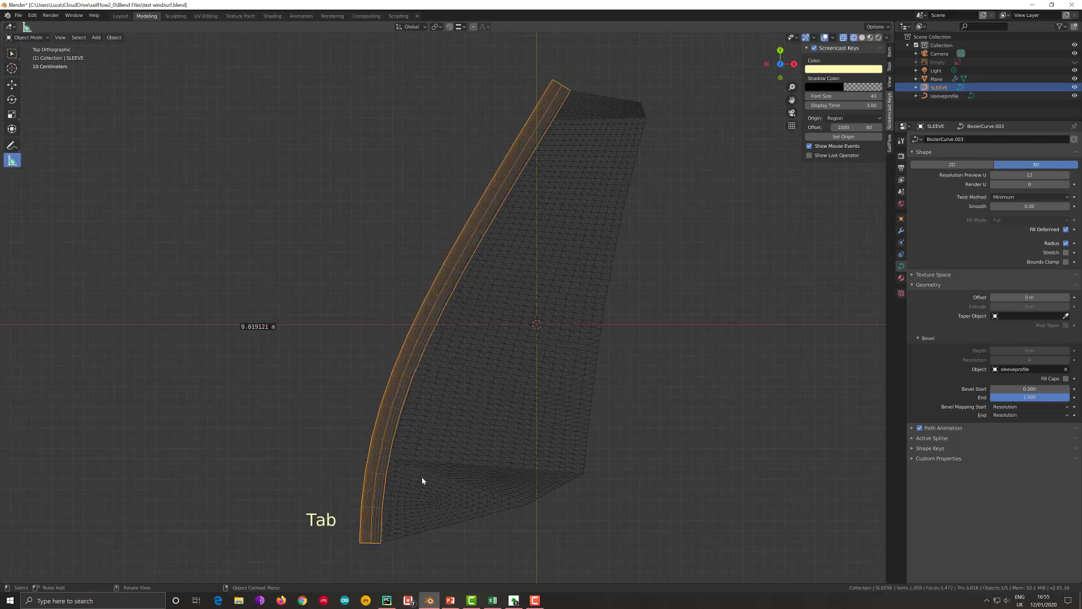
# - Show the sail reference image, scale the sleeveprofile curve to about 0.696 to match the pictured sleeve, and hide the image again
pyautogui.moveTo(422, 480); pyautogui.dragTo(422, 476, button='middle')
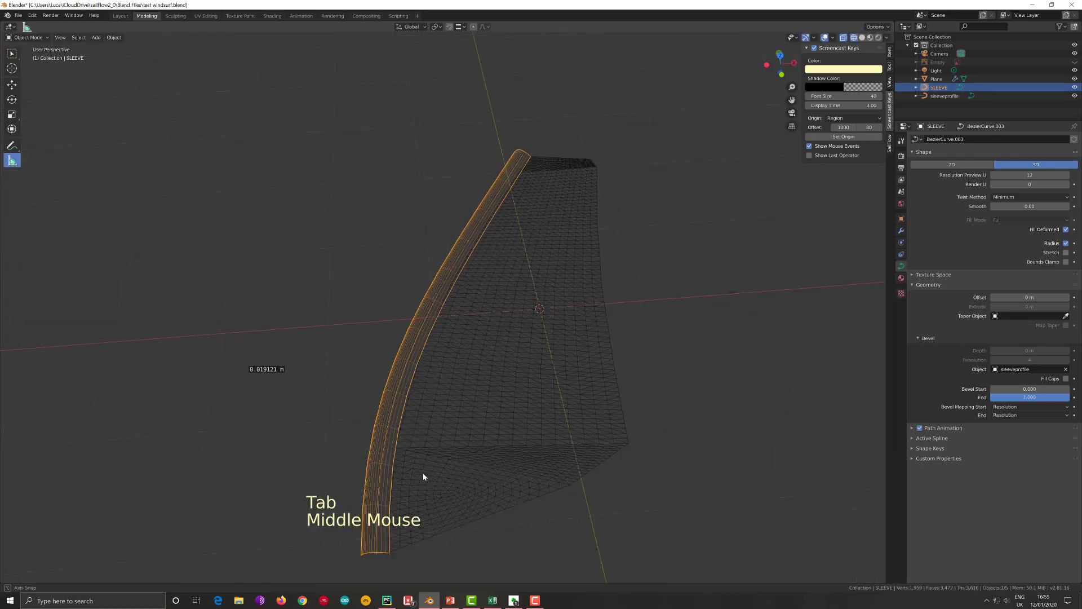
pyautogui.click(1073, 63)
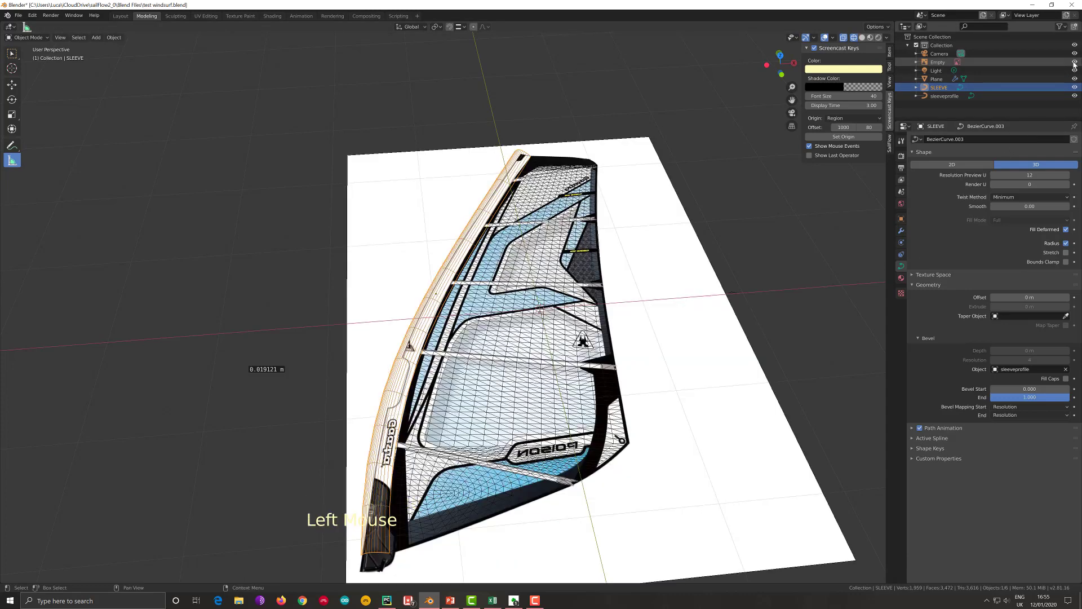
pyautogui.scroll(-1, 840, 296)
pyautogui.keyDown('shift'); pyautogui.scroll(-1, 762, 302); pyautogui.keyUp('shift')
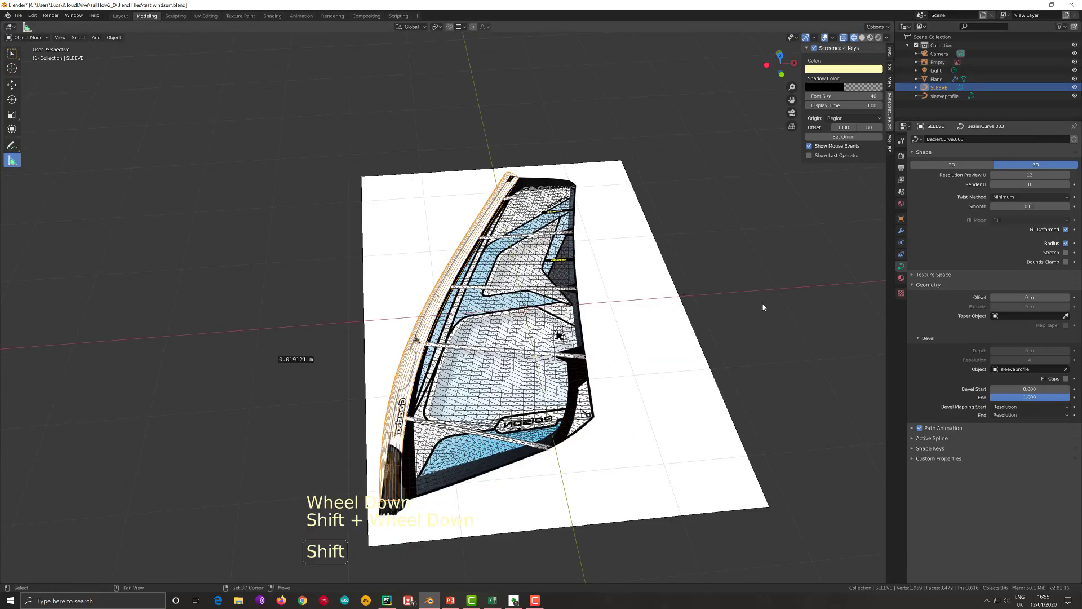
pyautogui.keyDown('shift'); pyautogui.moveTo(762, 307); pyautogui.dragTo(829, 208, button='middle'); pyautogui.keyUp('shift')
pyautogui.click(940, 96)
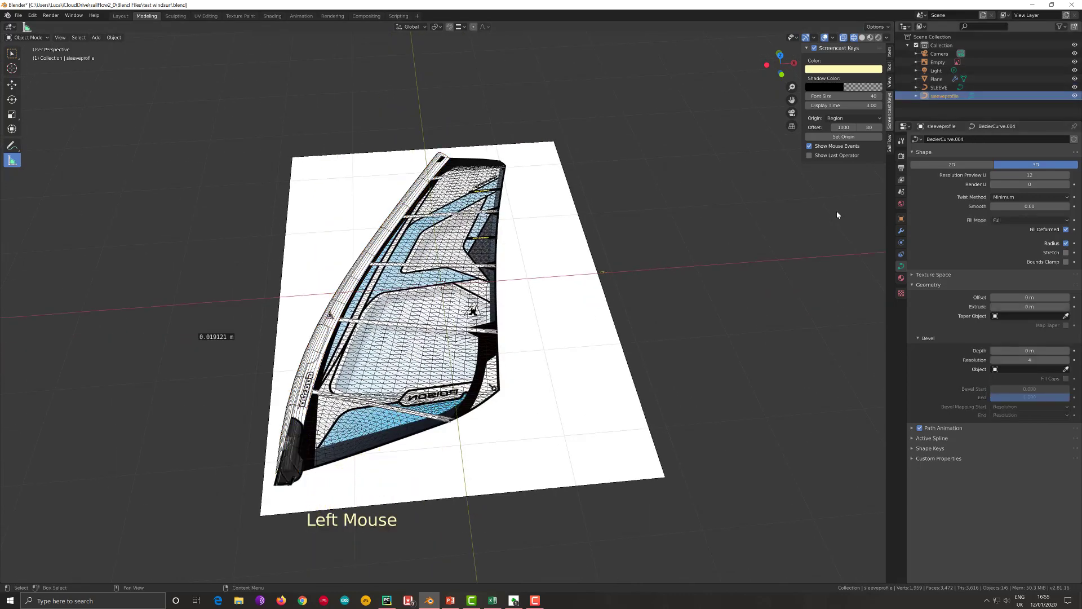
pyautogui.press('s')
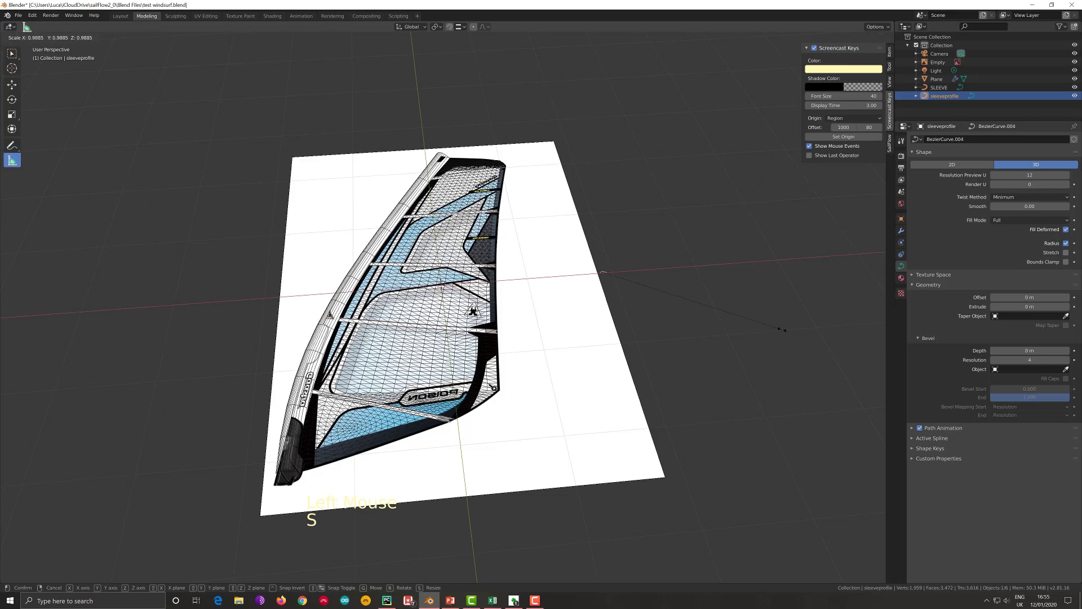
pyautogui.click(735, 320)
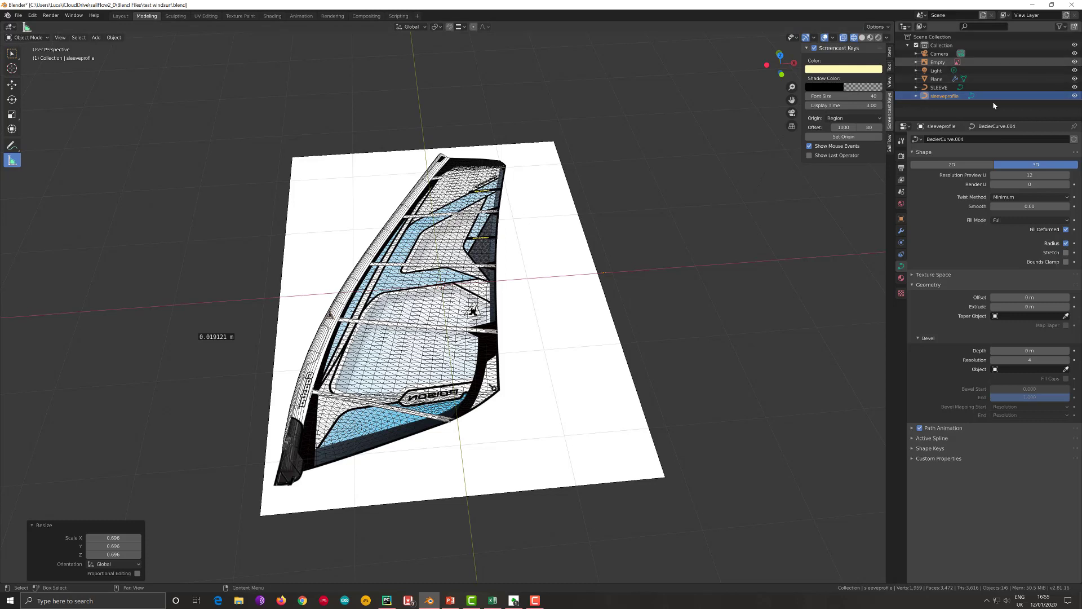
pyautogui.click(1074, 62)
pyautogui.press('Tab')
pyautogui.press('Tab')
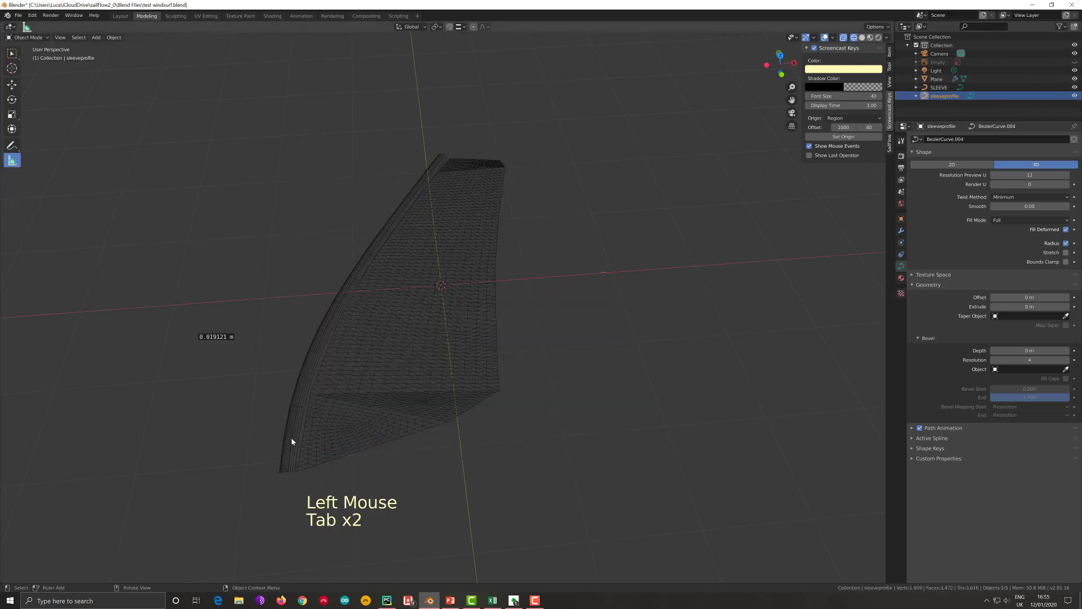
# - In top view, duplicate the SLEEVE curve about 1.26 m away from the sail along negative X and convert the copy to a mesh
pyautogui.click(291, 439)
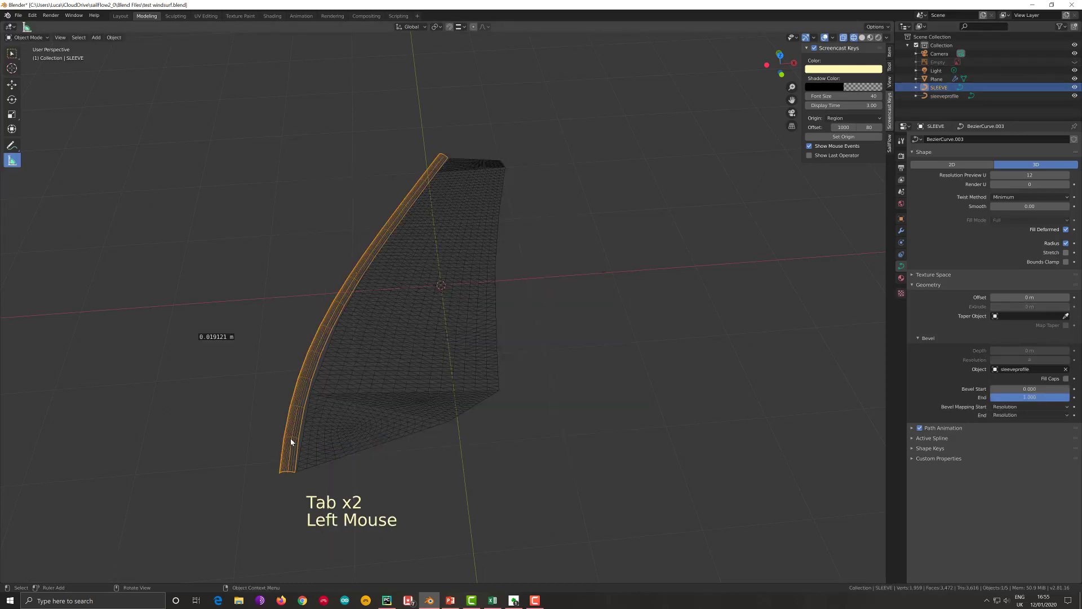
pyautogui.press('KP_7')
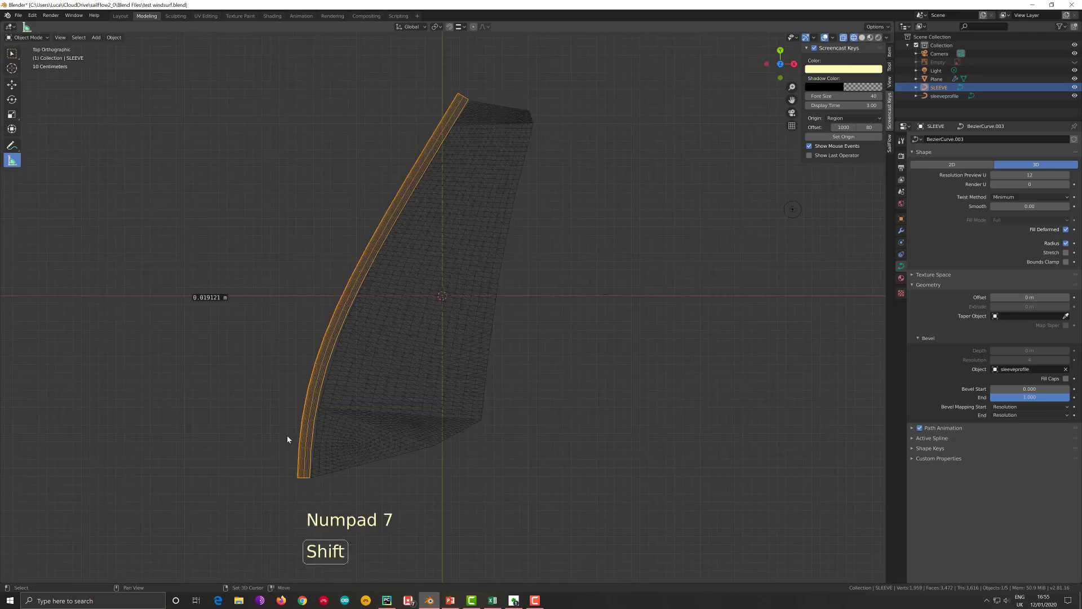
pyautogui.hotkey('shift', 'd')
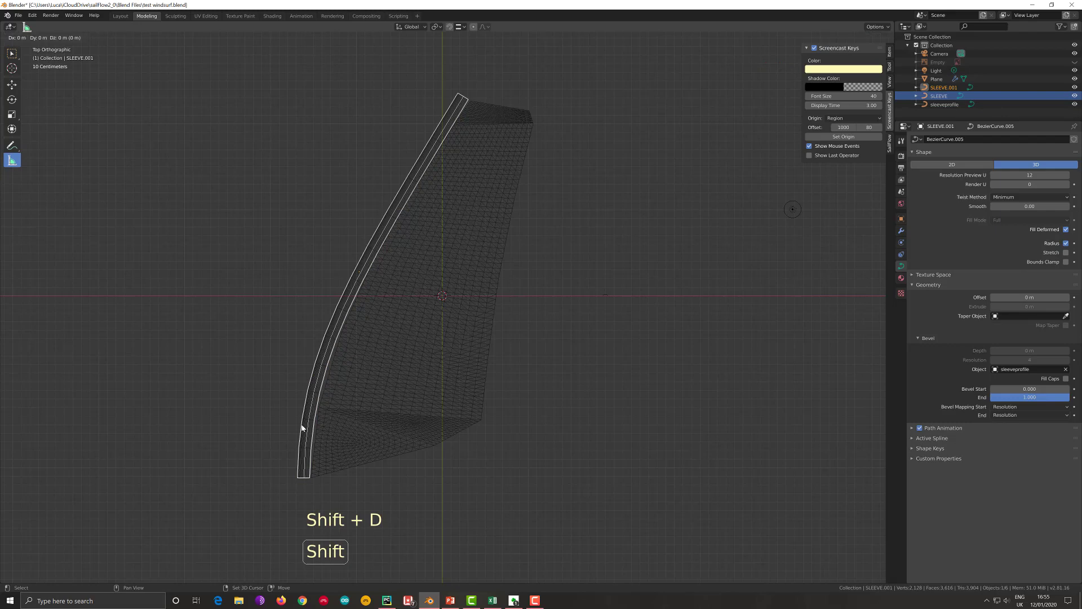
pyautogui.click(194, 426)
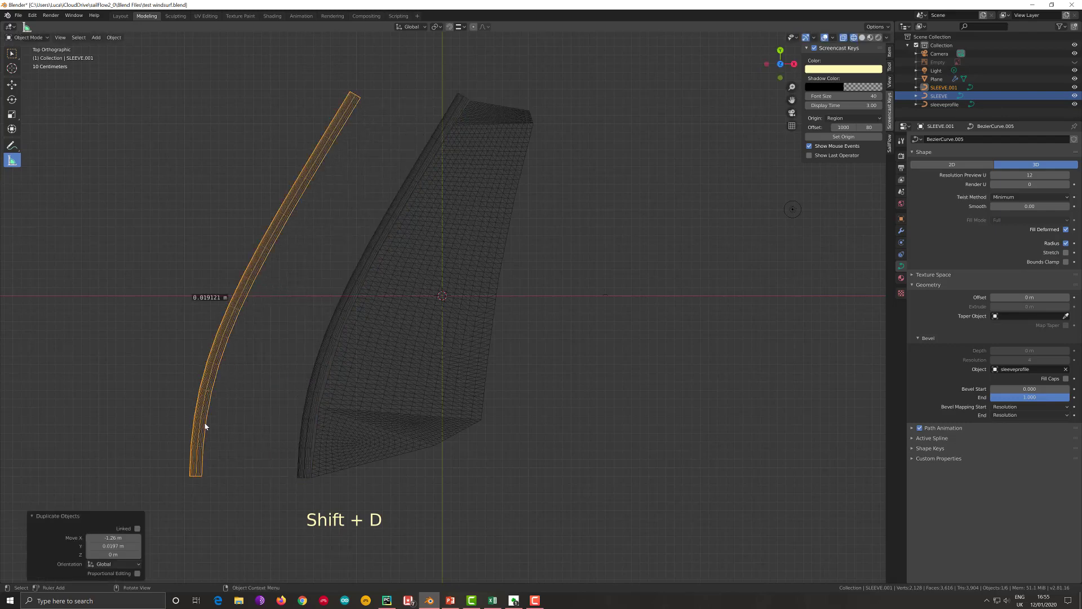
pyautogui.rightClick(204, 423)
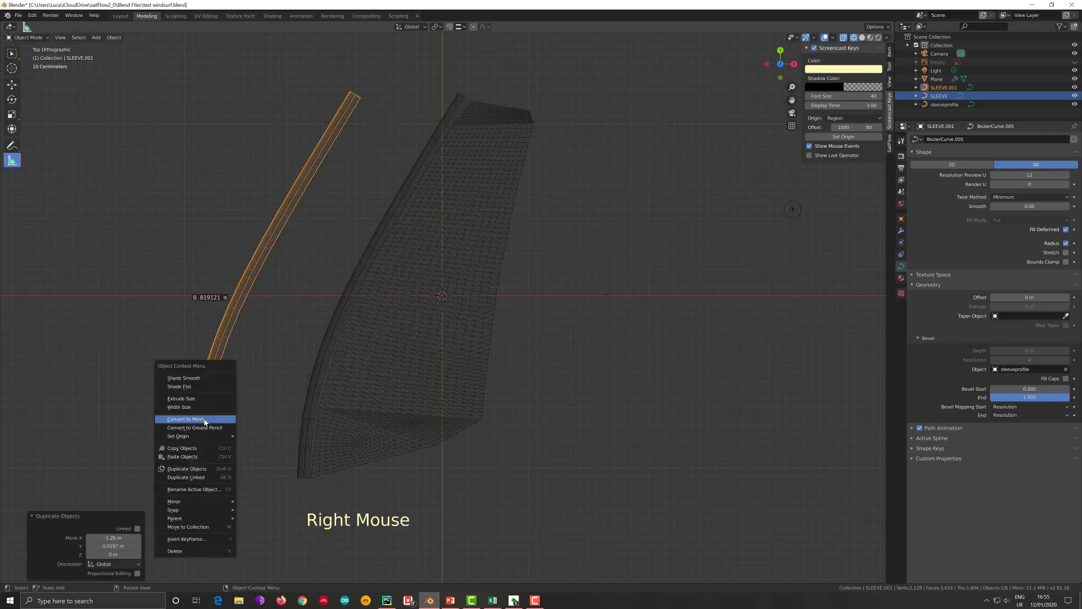
pyautogui.click(204, 420)
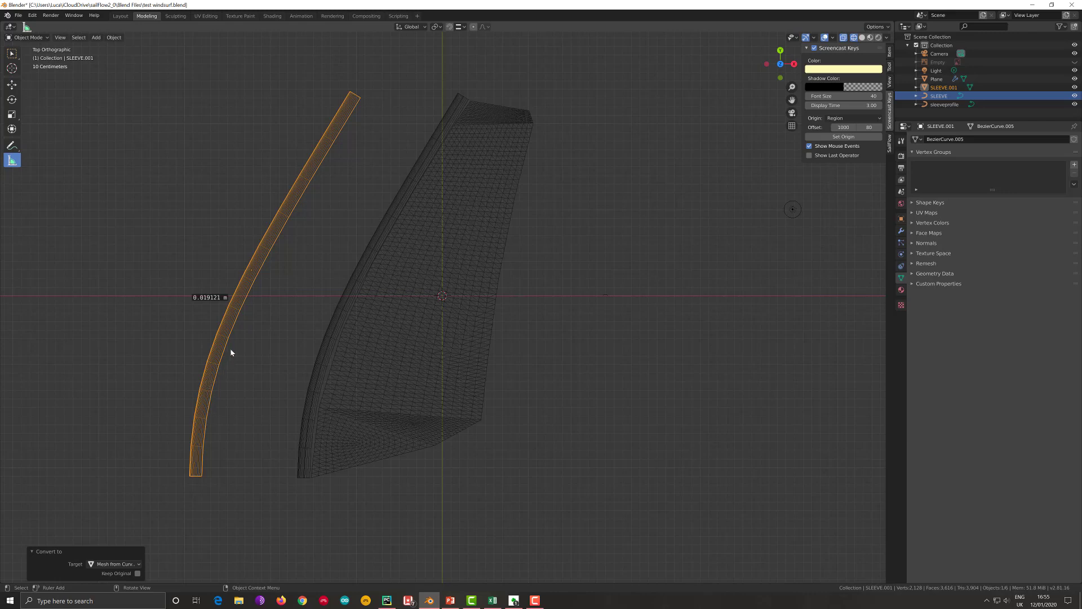
# - Triangulate all faces of the duplicated sleeve mesh and box-select its lower section
pyautogui.press('ctrl')
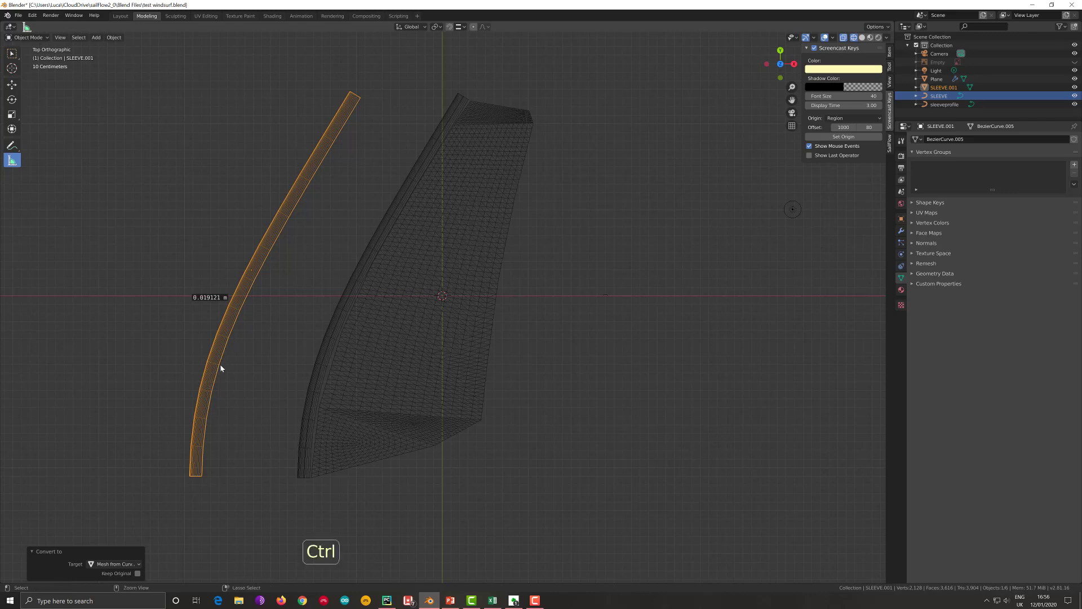
pyautogui.press('Tab')
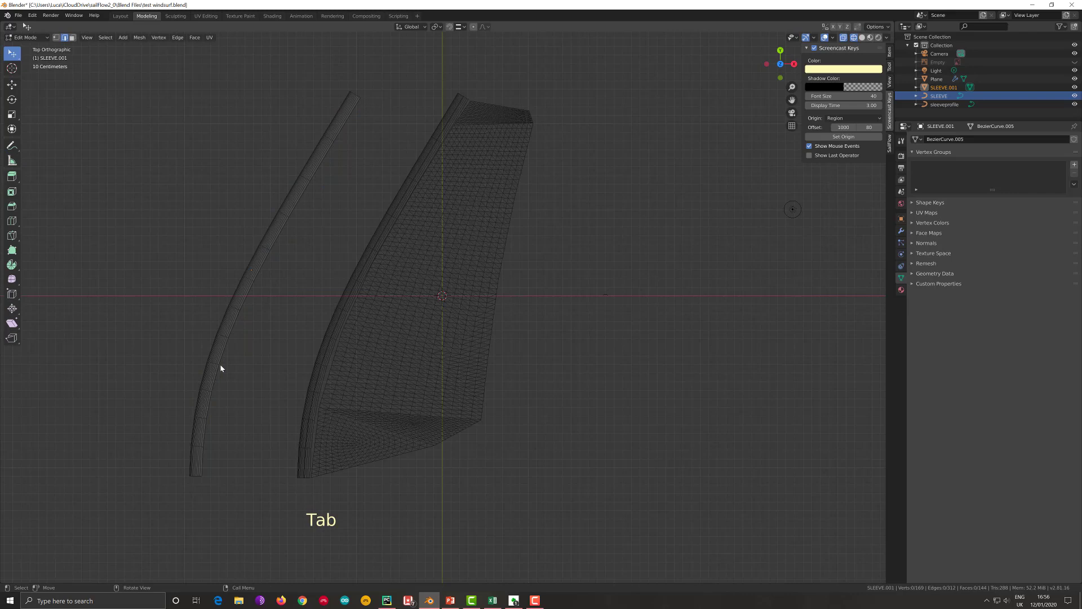
pyautogui.press('a')
pyautogui.hotkey('ctrl', 't')
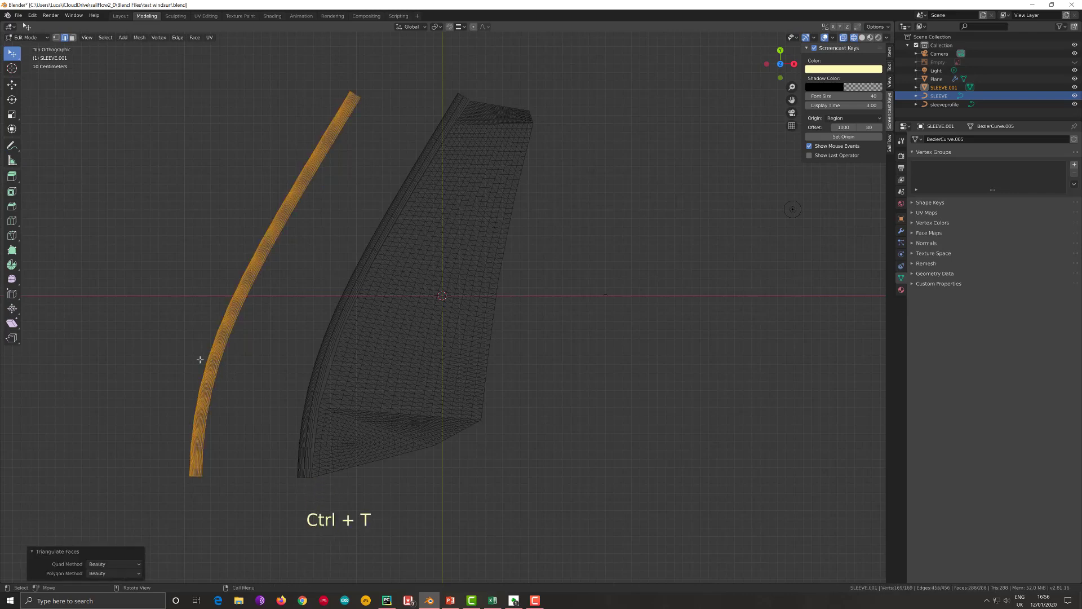
pyautogui.click(199, 359)
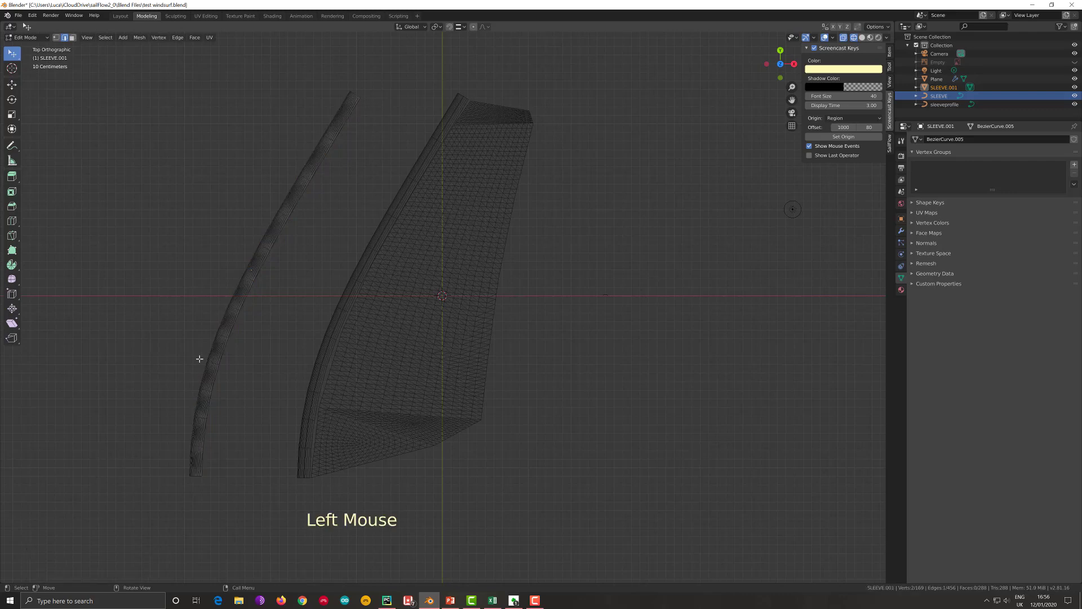
pyautogui.press('b')
pyautogui.moveTo(177, 352); pyautogui.dragTo(232, 493)
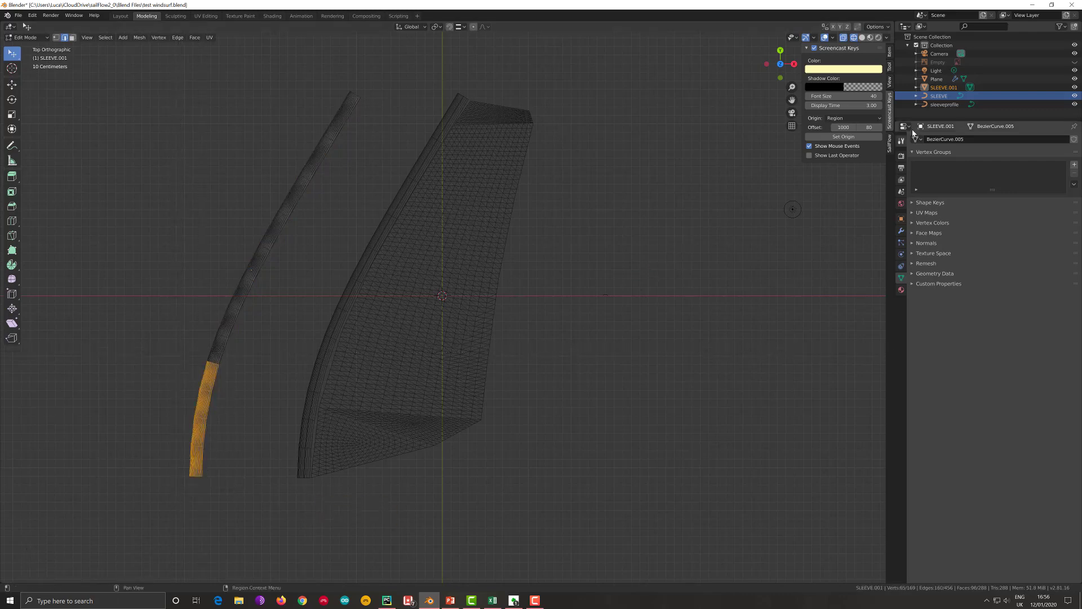
# - Try developing the selected lower sleeve faces with Sail Flow and delete the resulting panel
pyautogui.click(889, 144)
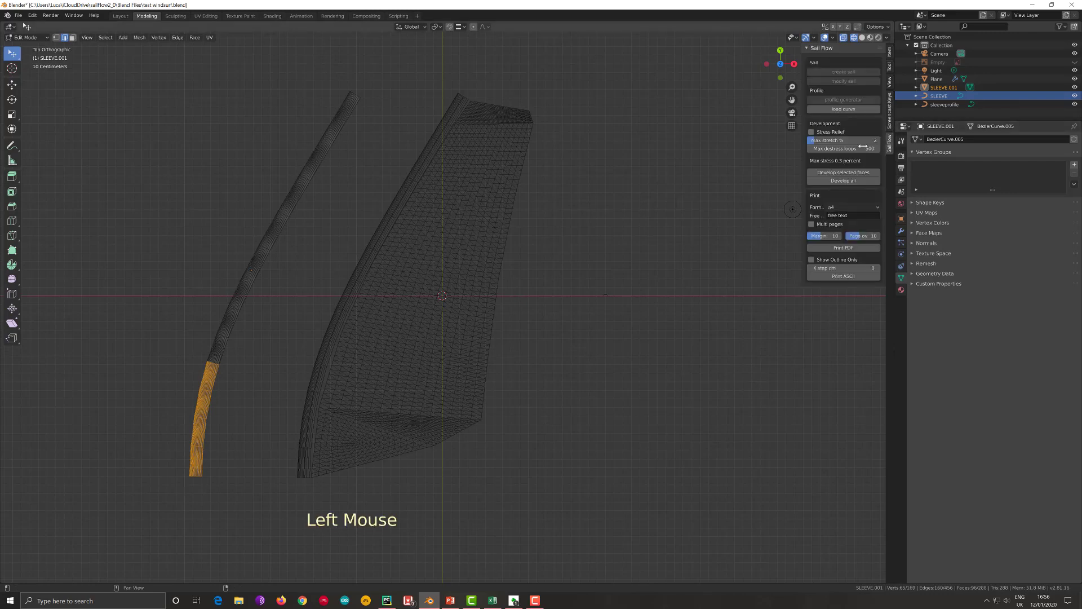
pyautogui.click(844, 173)
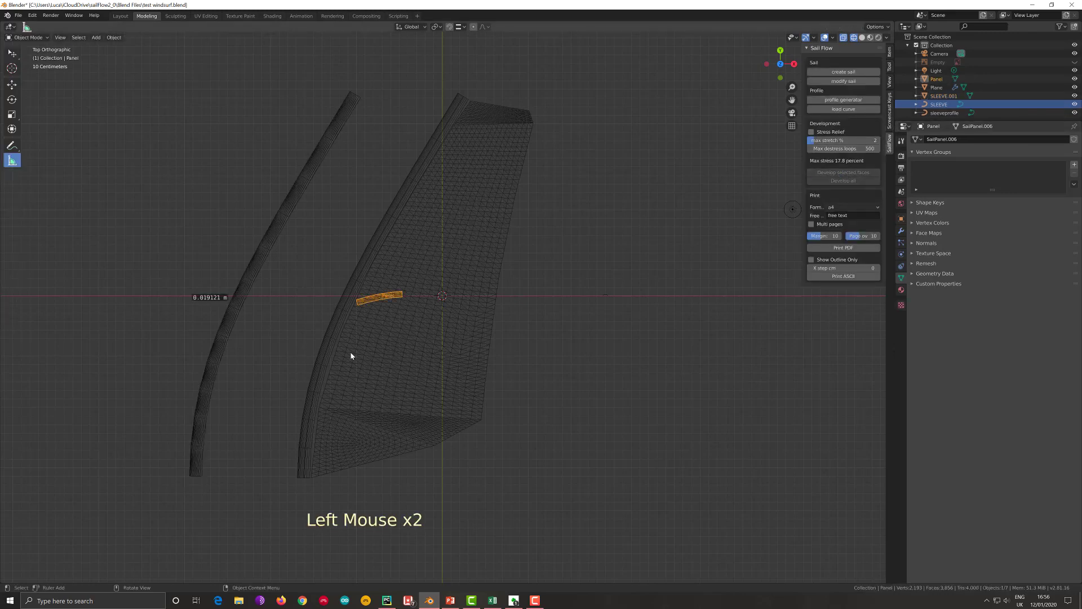
pyautogui.press('x')
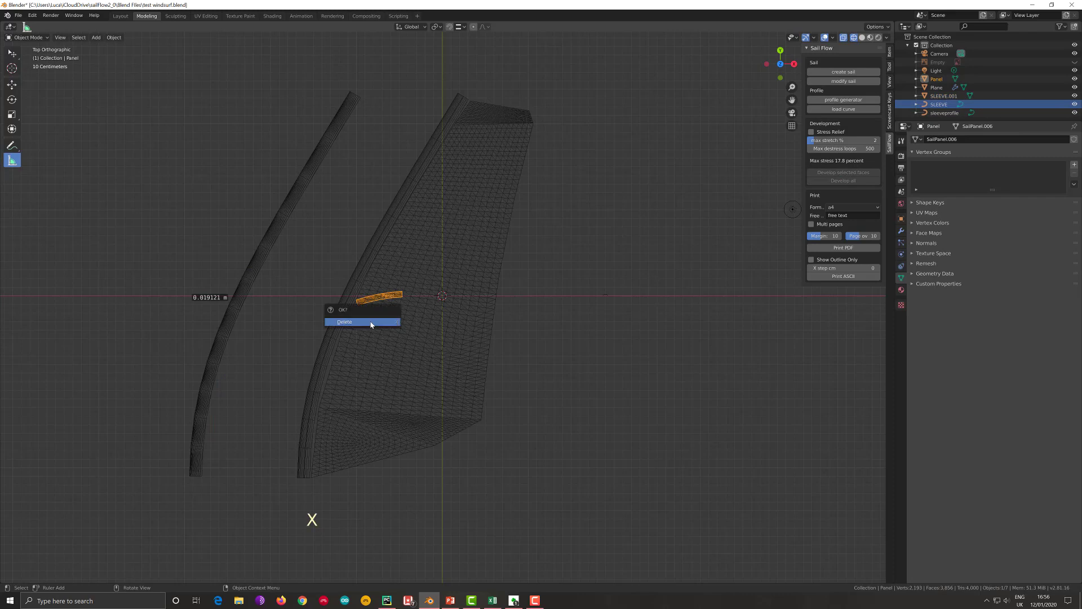
pyautogui.click(372, 321)
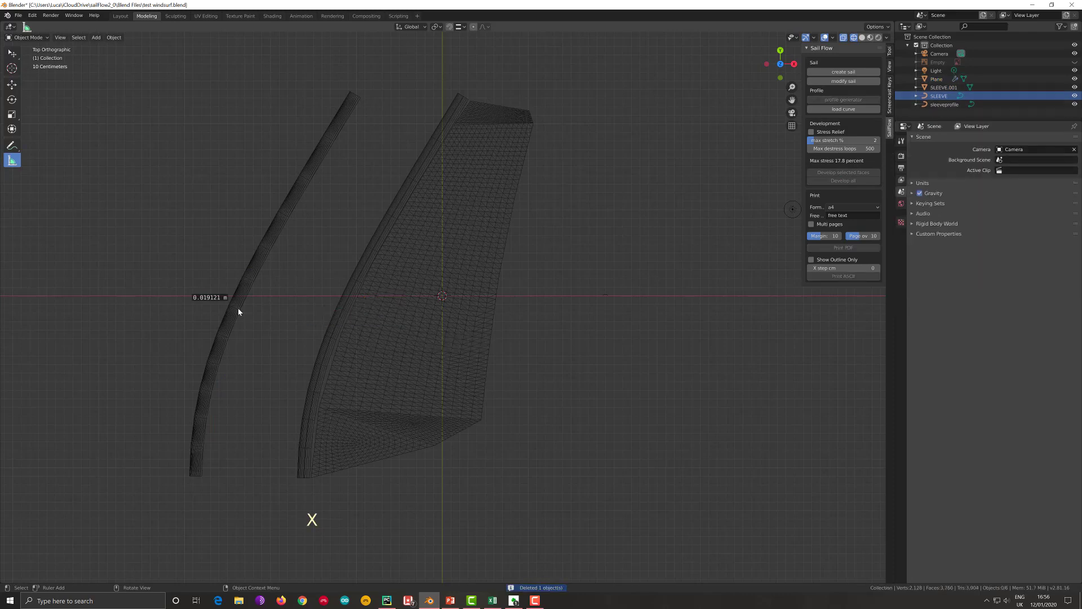
# - Apply location, rotation and scale to the duplicated sleeve mesh and develop its selected lower faces into a flat panel
pyautogui.click(239, 311)
pyautogui.rightClick(238, 312)
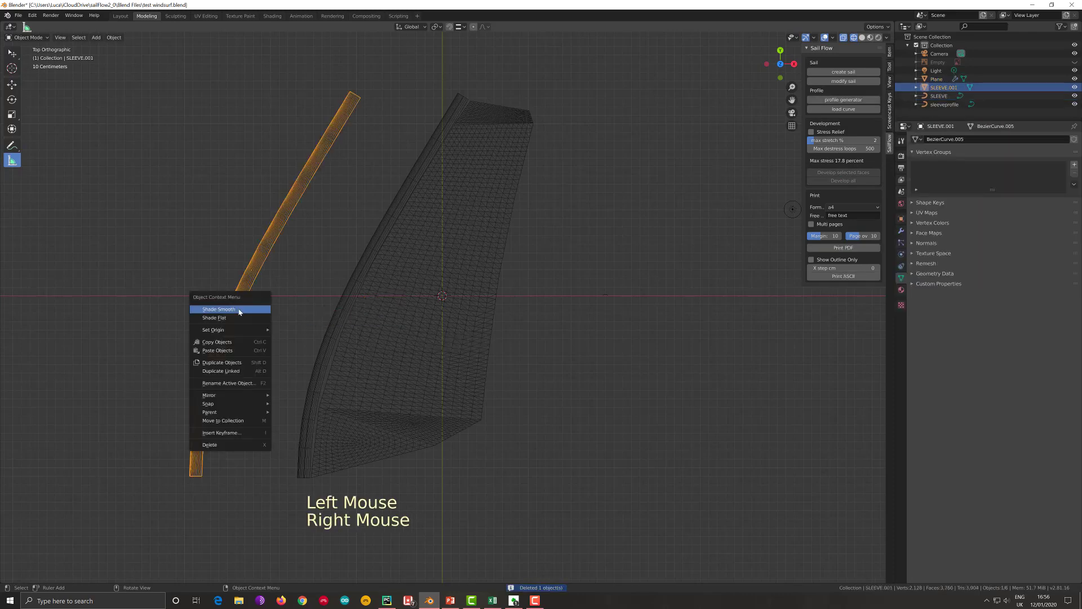
pyautogui.click(115, 37)
pyautogui.moveTo(146, 82)
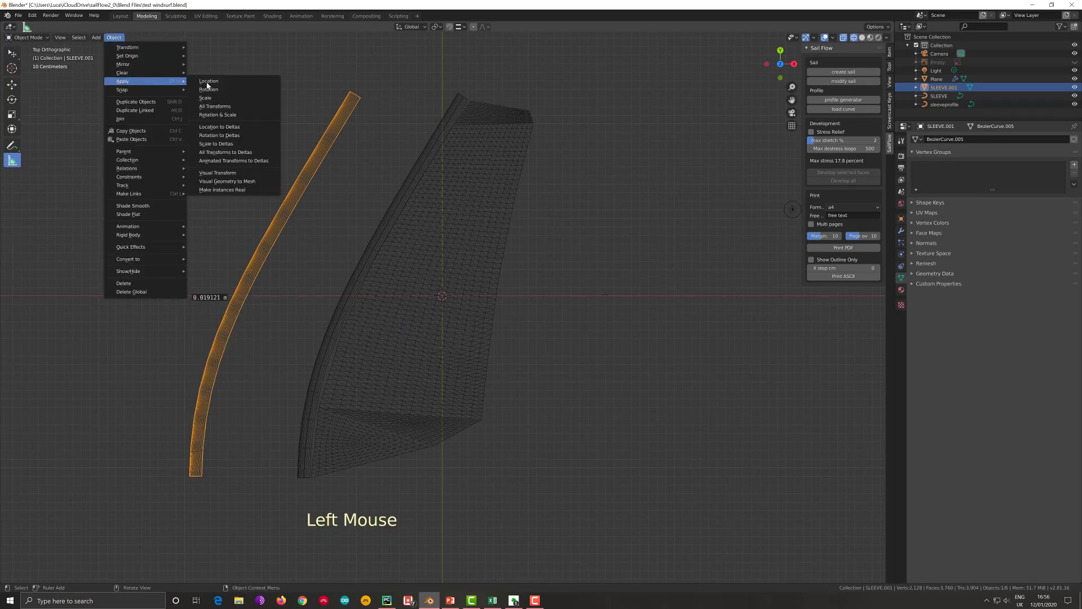
pyautogui.click(237, 106)
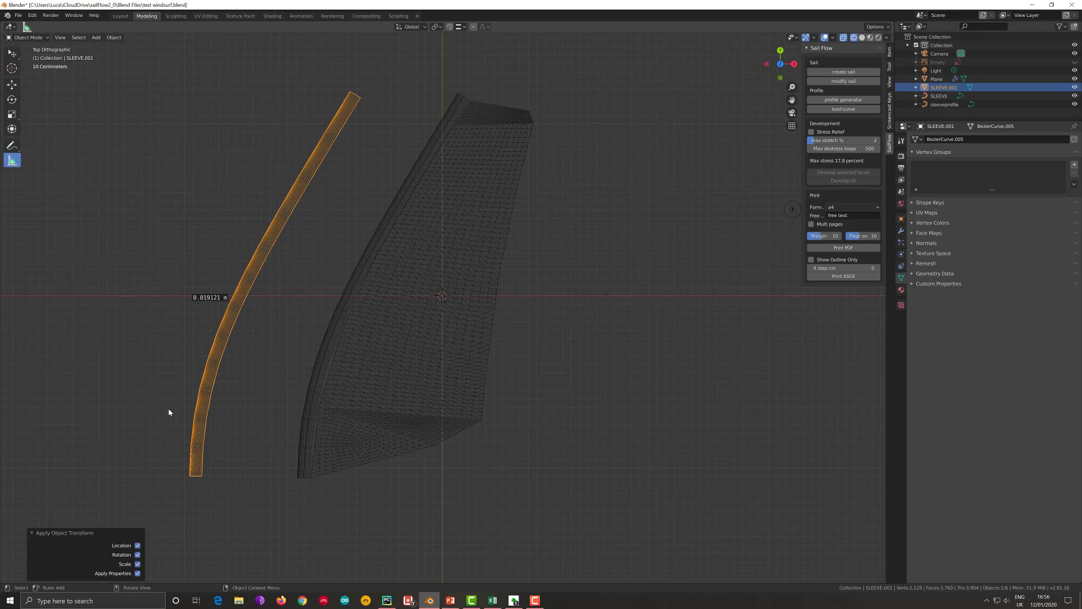
pyautogui.press('Tab')
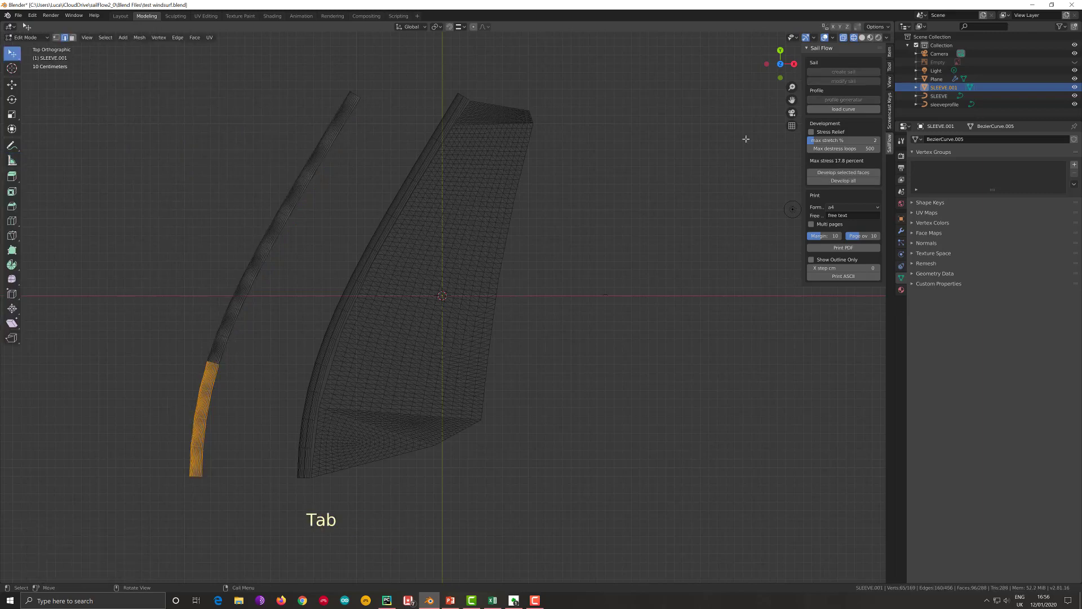
pyautogui.click(859, 172)
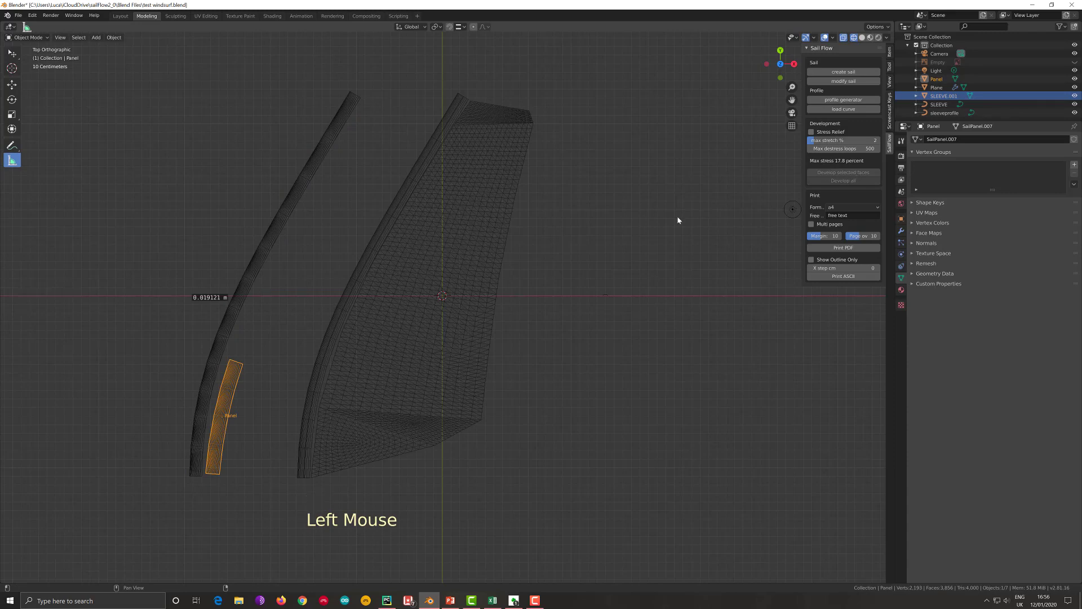
# - Put the duplicated sleeve mesh into edit mode and clear its current selection
pyautogui.click(230, 319)
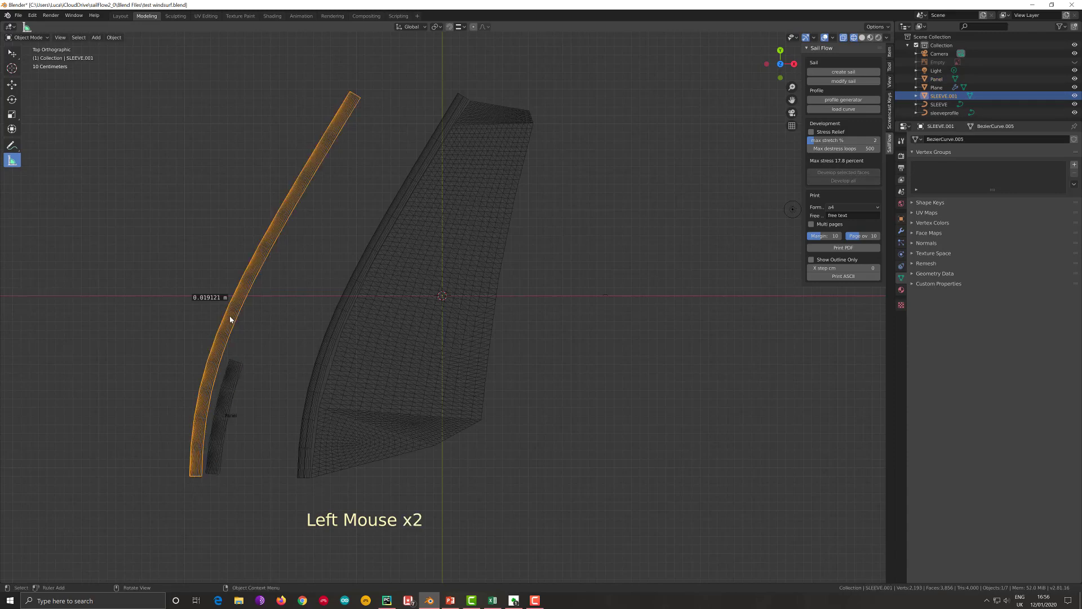
pyautogui.press('Tab')
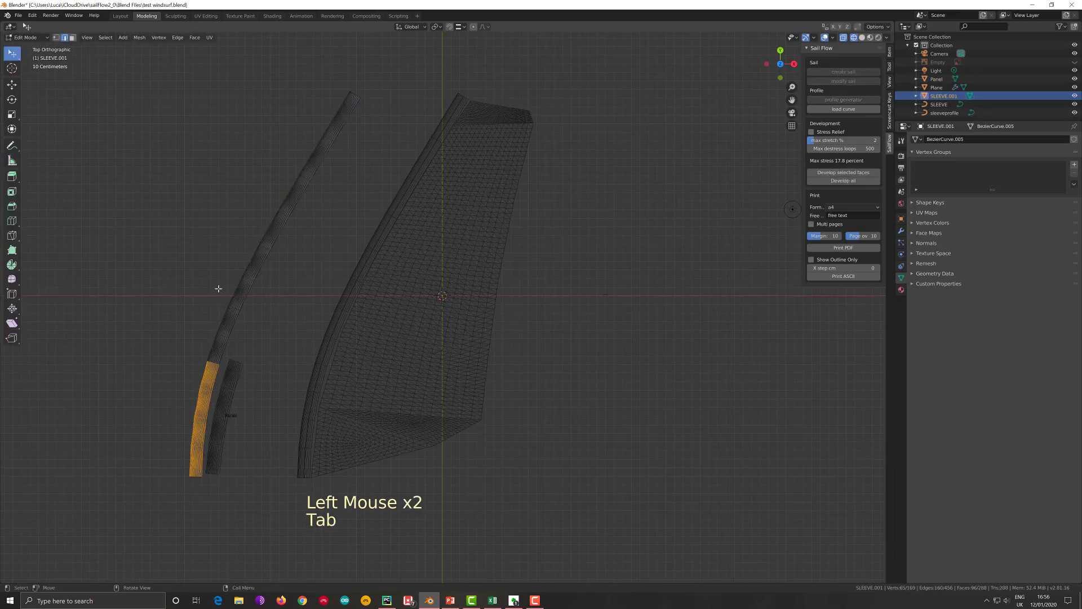
pyautogui.click(204, 269)
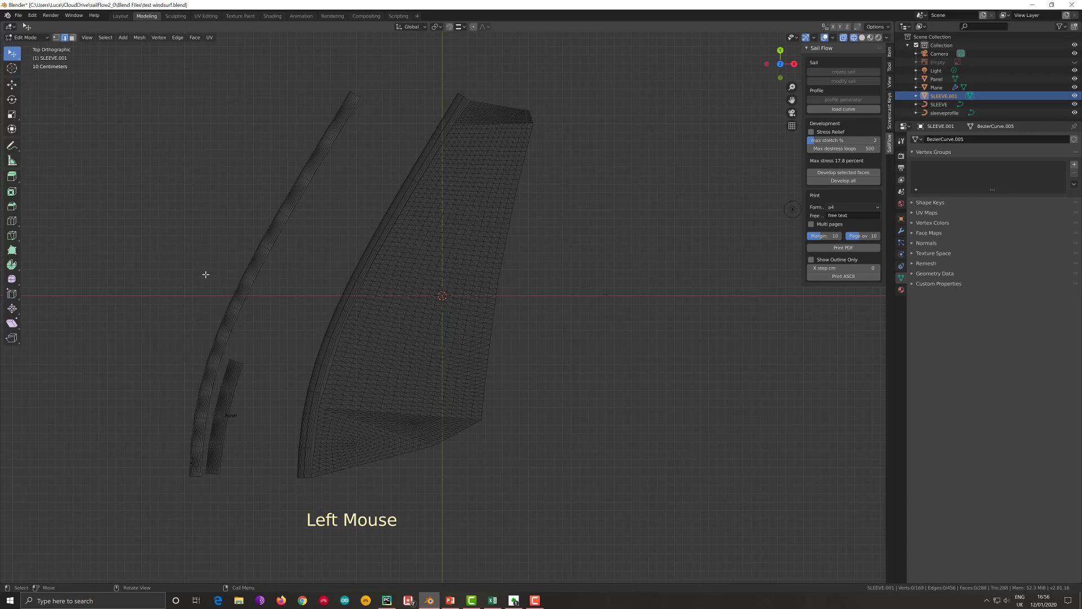
pyautogui.press('b')
pyautogui.moveTo(192, 261); pyautogui.dragTo(256, 369)
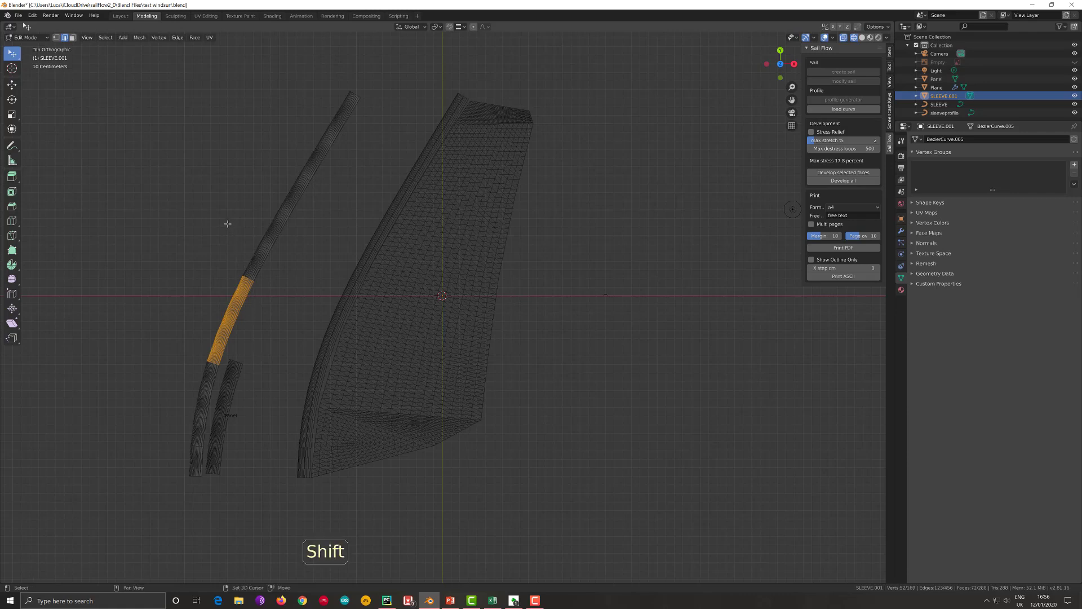
pyautogui.keyDown('shift'); pyautogui.click(280, 277); pyautogui.keyUp('shift')
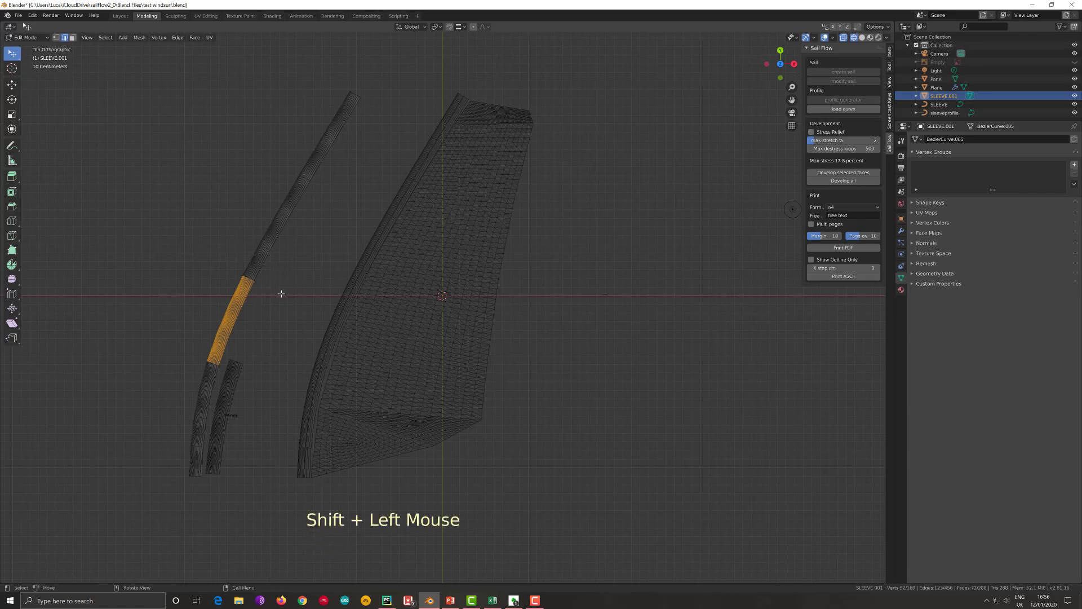
pyautogui.press('b')
pyautogui.keyDown('shift'); pyautogui.moveTo(281, 293); pyautogui.dragTo(237, 231); pyautogui.keyUp('shift')
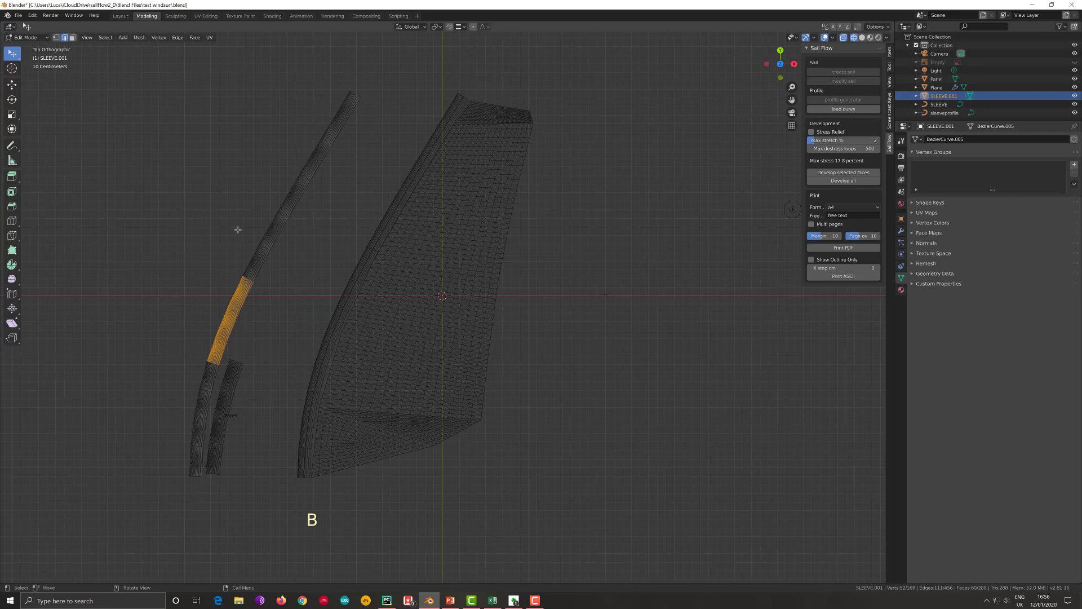
# - Select only the middle section of the duplicated sleeve, adjoining the already developed lower part, and develop its faces into a flat panel
pyautogui.click(260, 271)
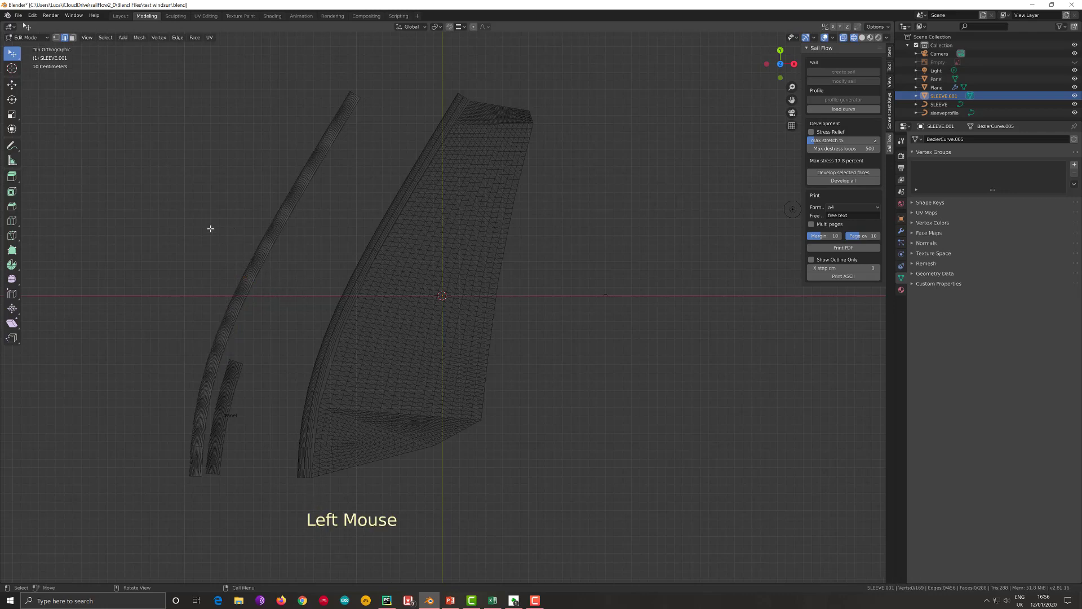
pyautogui.press('b')
pyautogui.moveTo(207, 231); pyautogui.dragTo(271, 369)
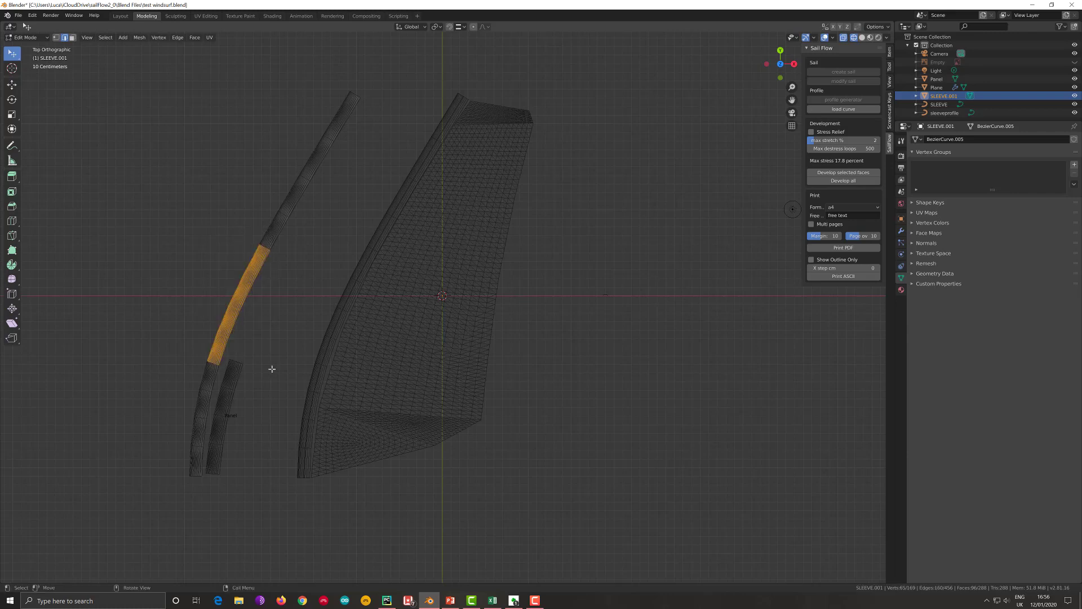
pyautogui.click(875, 175)
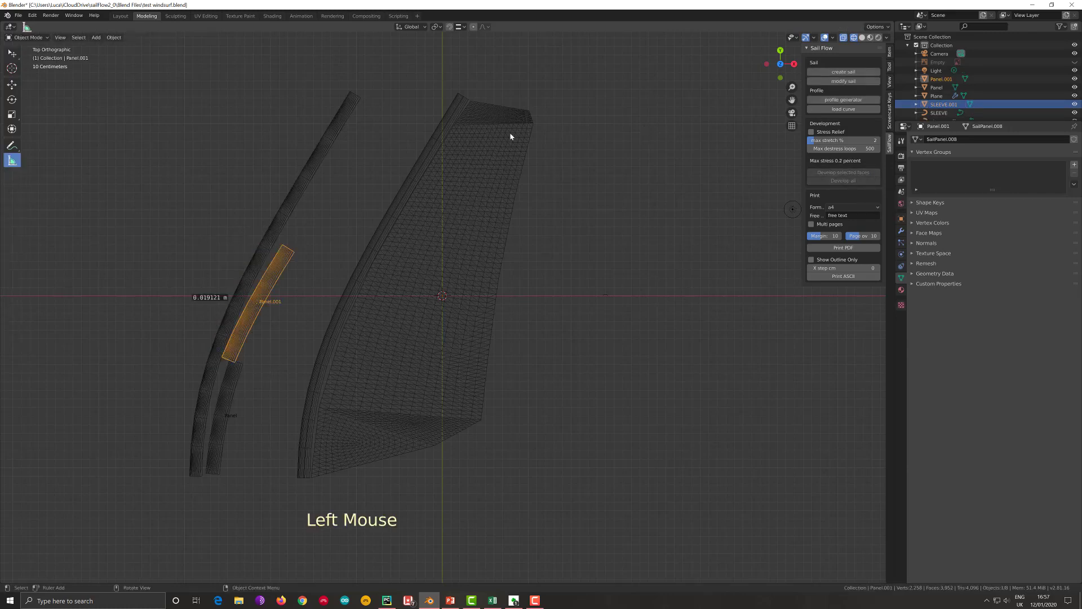
# - Edit the duplicated sleeve again, select only its remaining upper section up to the tip, and develop those faces into a flat panel
pyautogui.click(314, 168)
pyautogui.press('Tab')
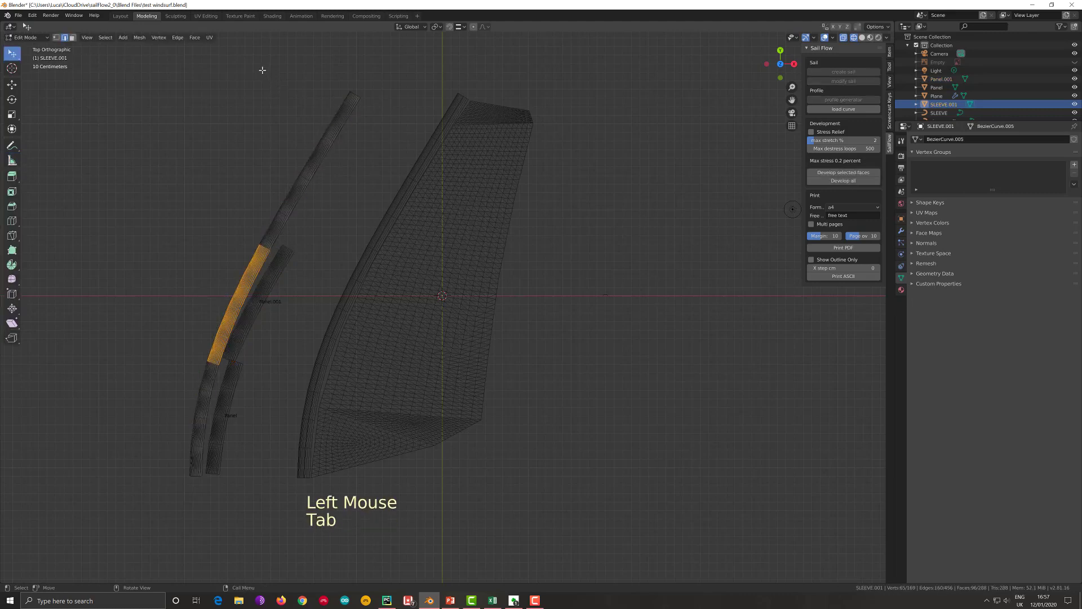
pyautogui.press('b')
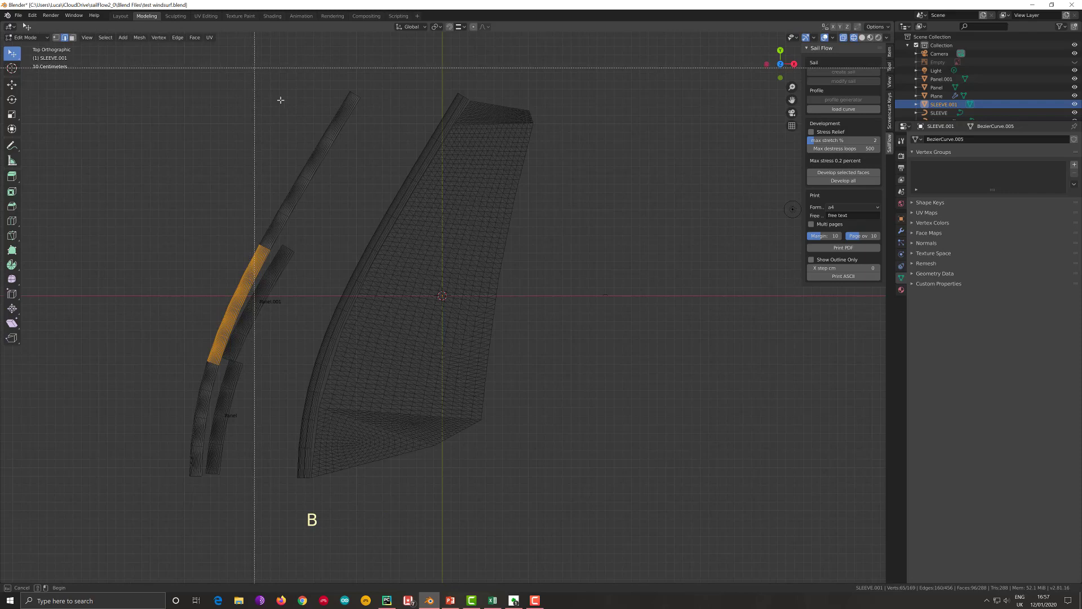
pyautogui.moveTo(254, 68); pyautogui.dragTo(356, 252)
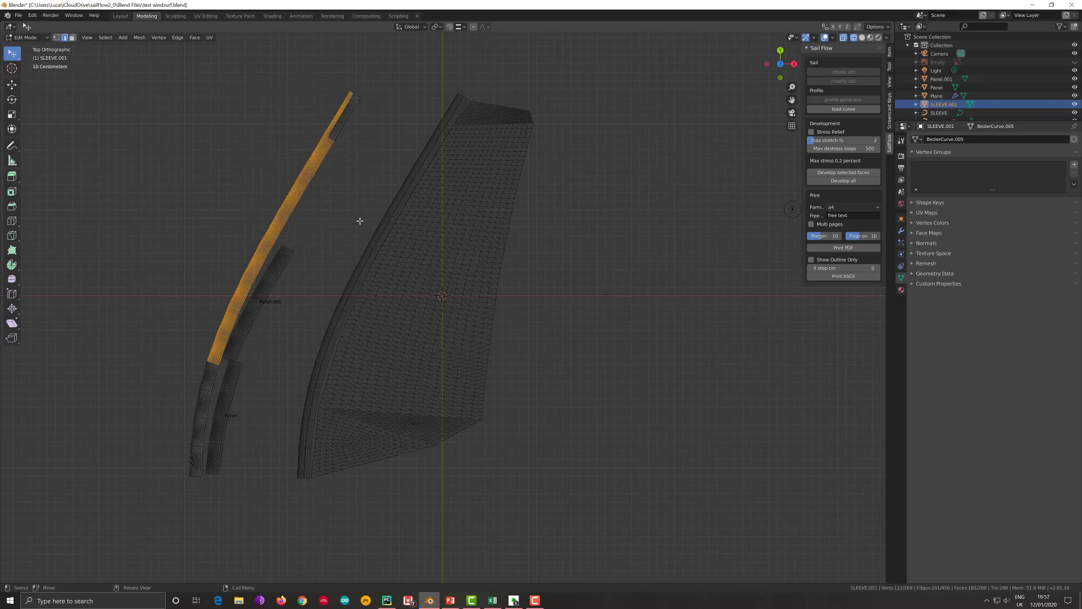
pyautogui.click(284, 148)
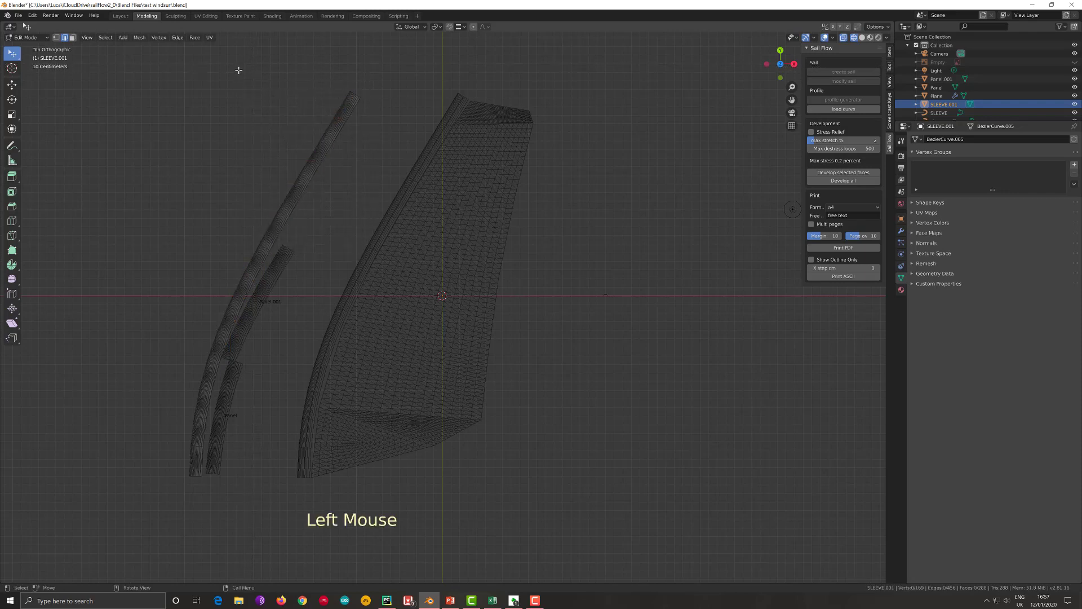
pyautogui.press('b')
pyautogui.moveTo(239, 70); pyautogui.dragTo(376, 257)
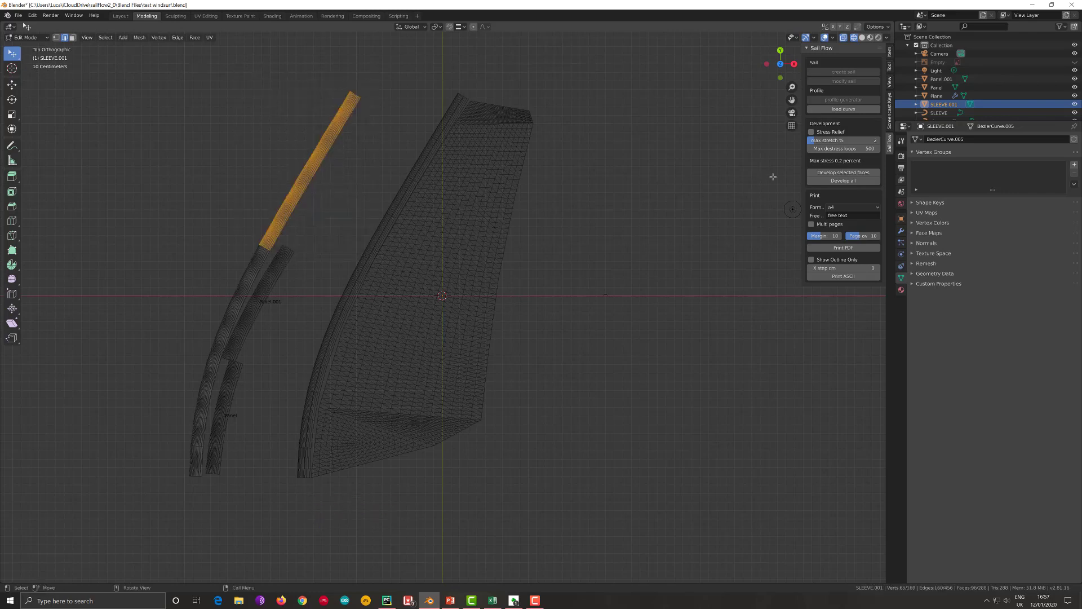
pyautogui.click(844, 172)
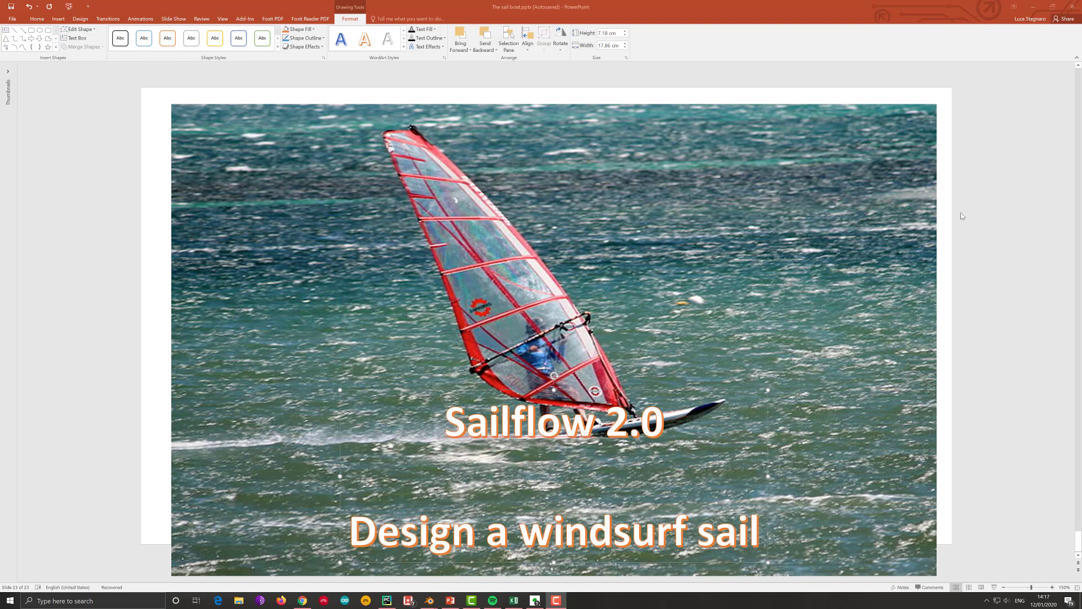
pyautogui.click(991, 212)
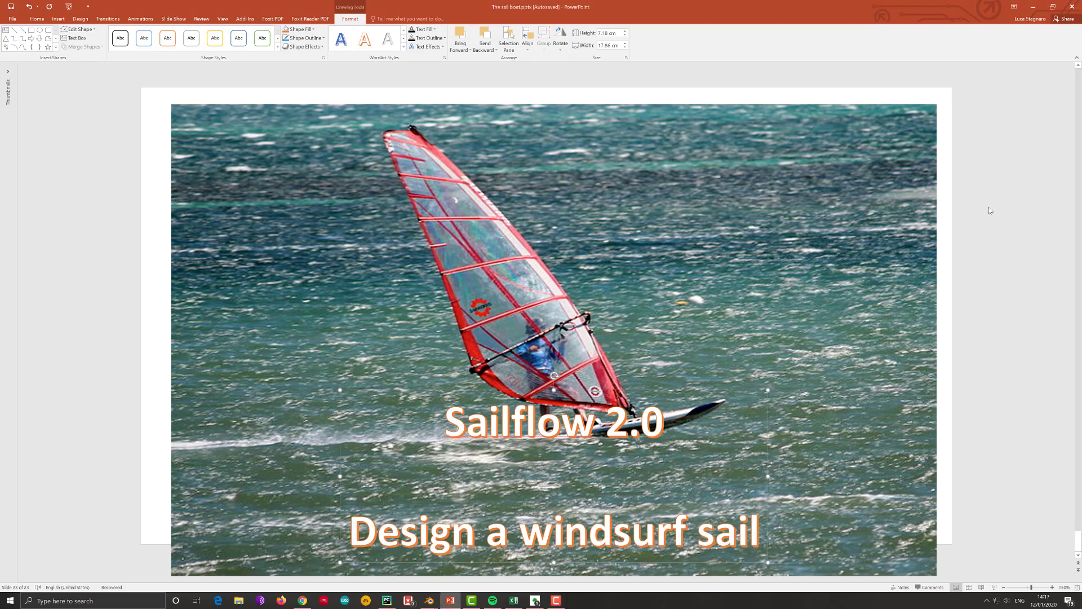